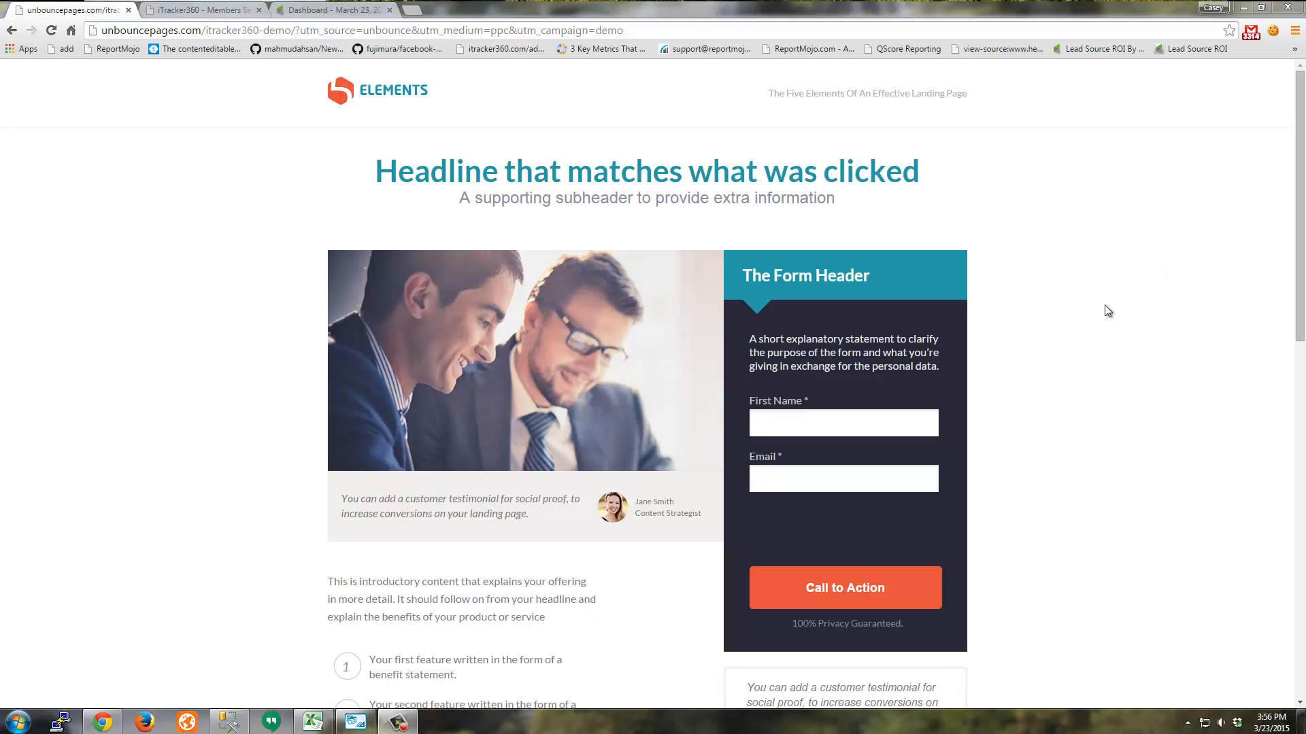
Step: Inspect the code of the landing page's First Name form field, then dismiss the developer tools
right_click(803, 423)
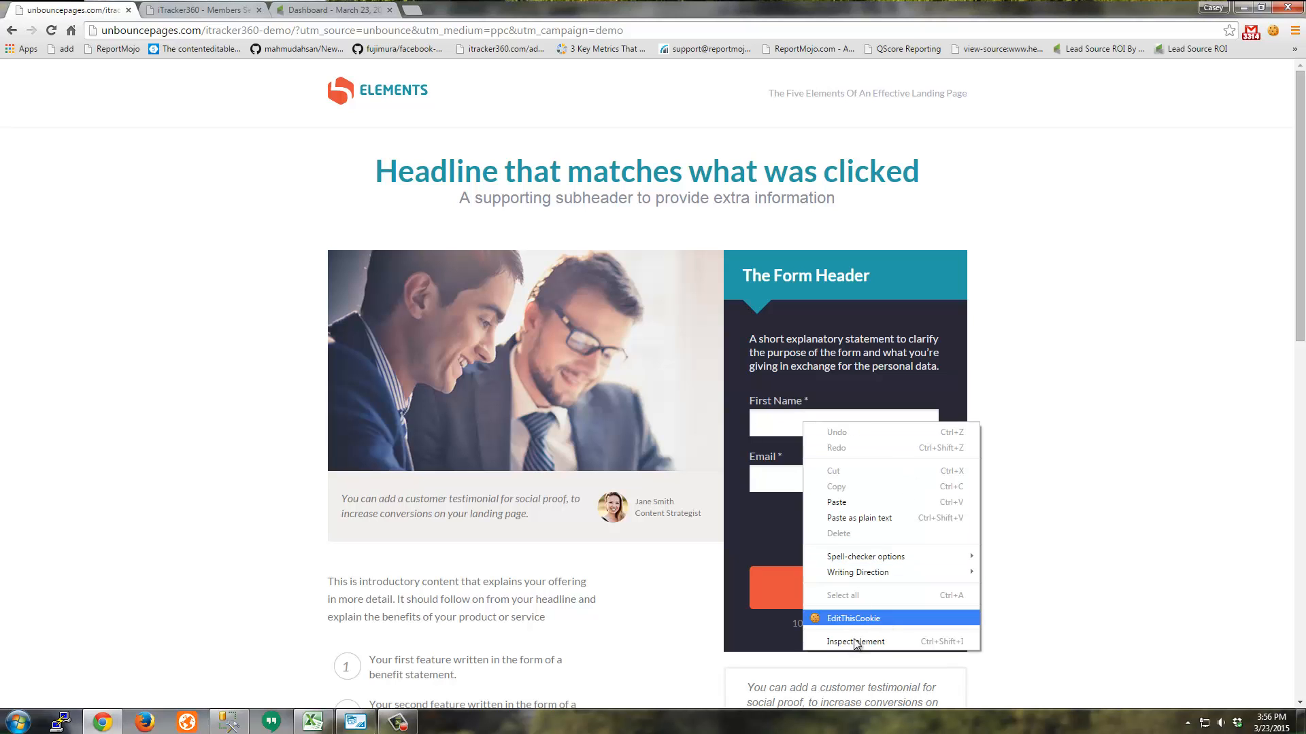
click(884, 640)
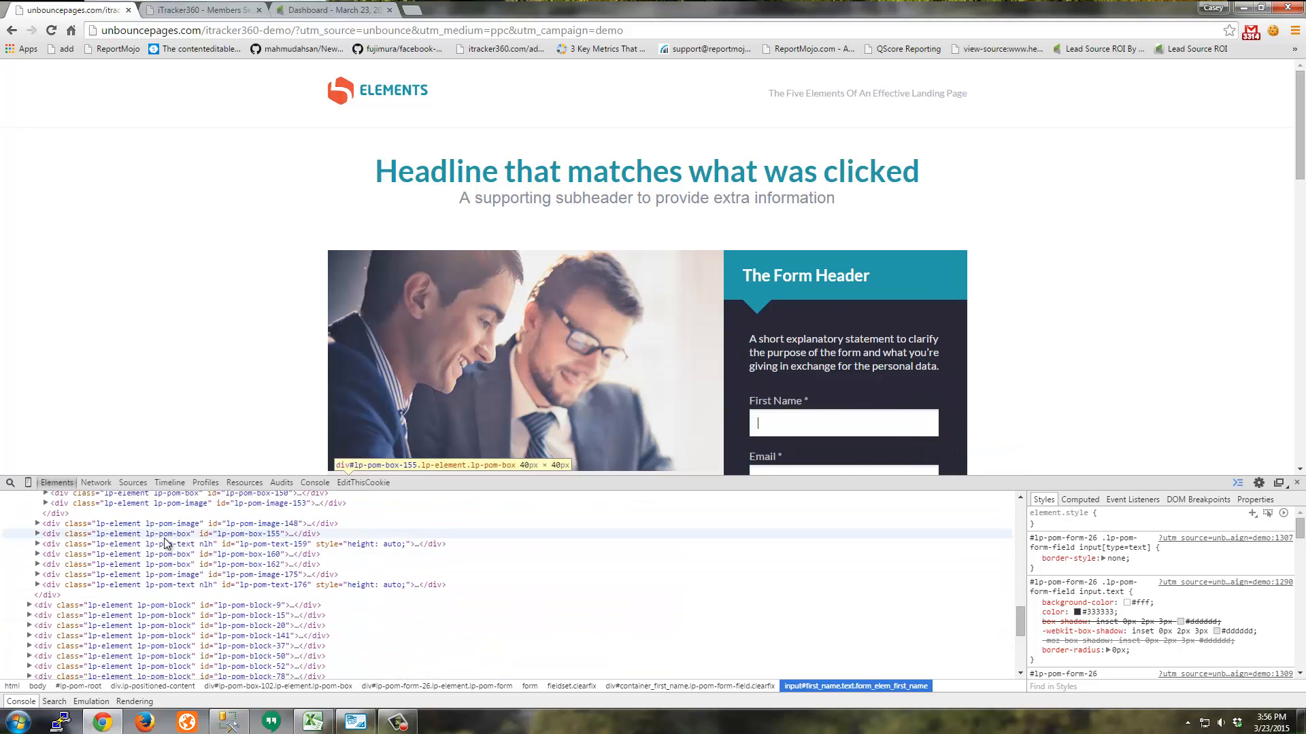
click(1296, 482)
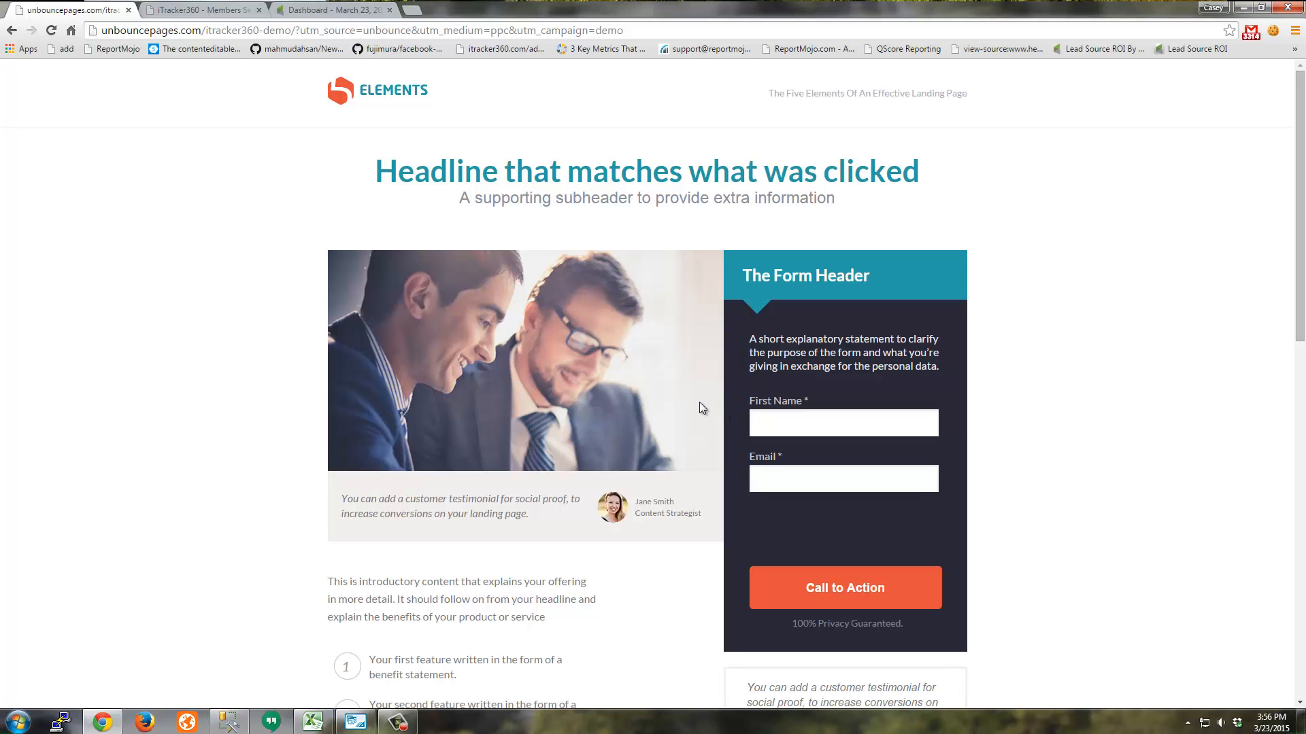
Step: Copy the iTracker JavaScript snippet from Step 3 of the iTracker360 setup guide
click(223, 17)
scroll(476, 476, down, 2)
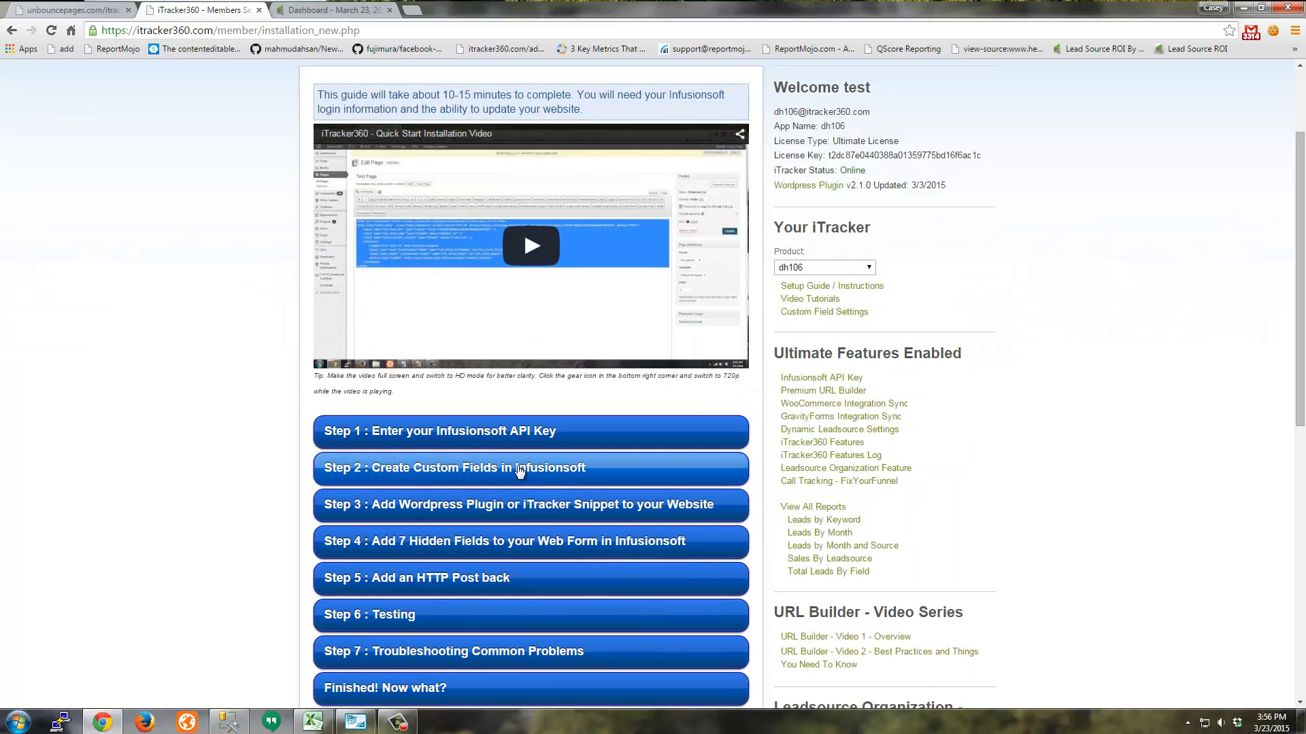
click(455, 513)
click(556, 149)
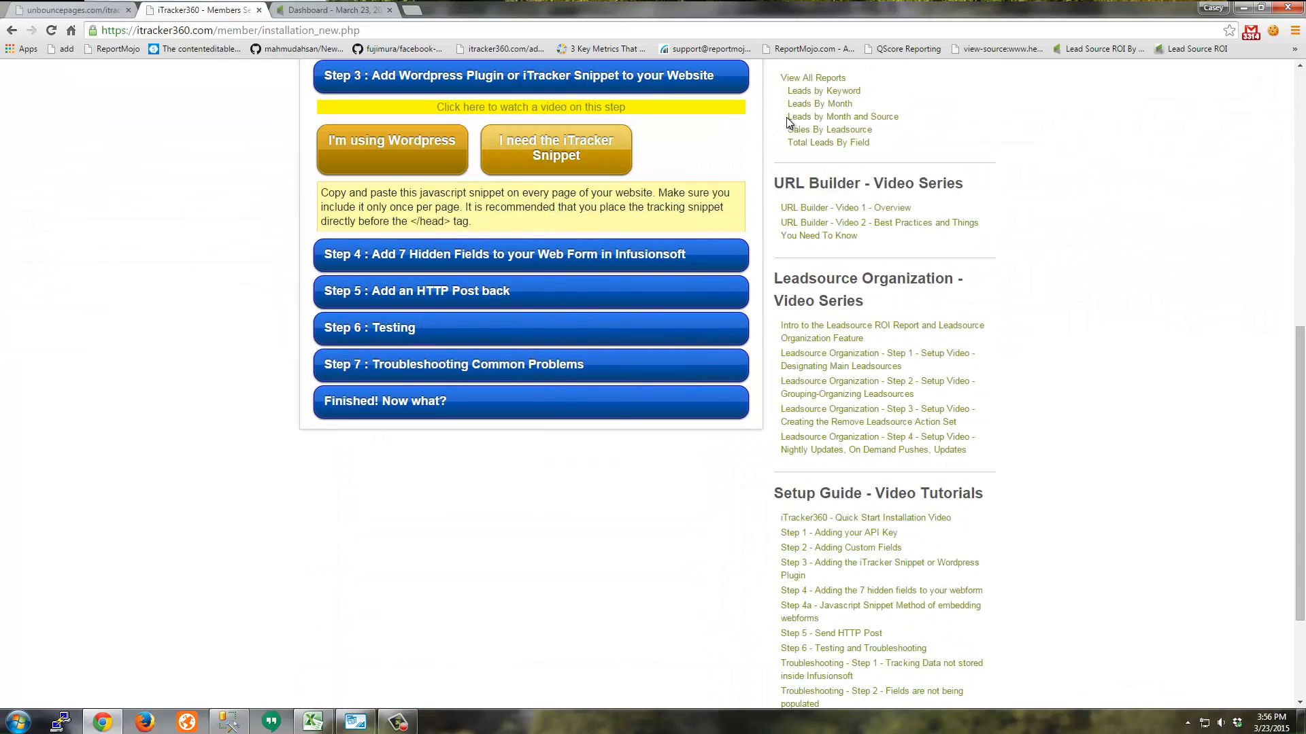
drag(322, 247, 735, 246)
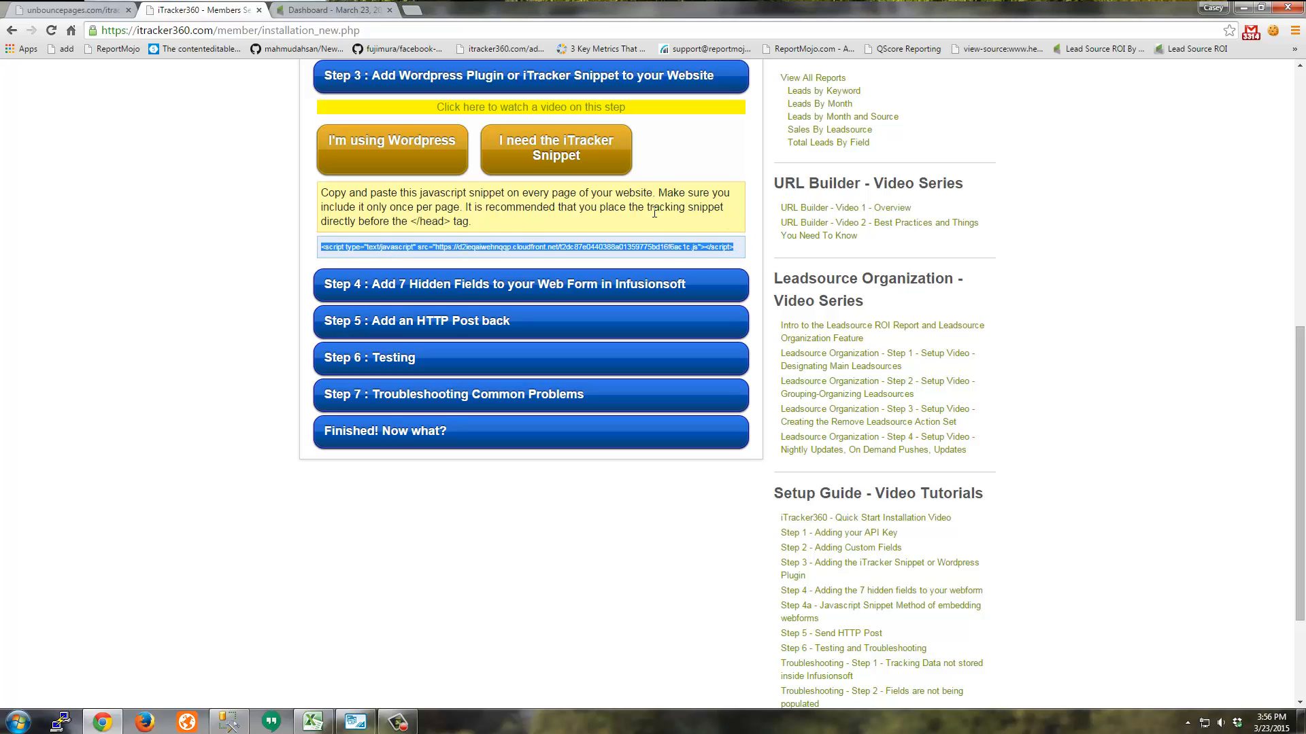
right_click(704, 247)
click(731, 257)
Step: Go back to the Unbounce overview of the iTracker360 - Demo page and open First Variant for editing
click(61, 10)
click(15, 32)
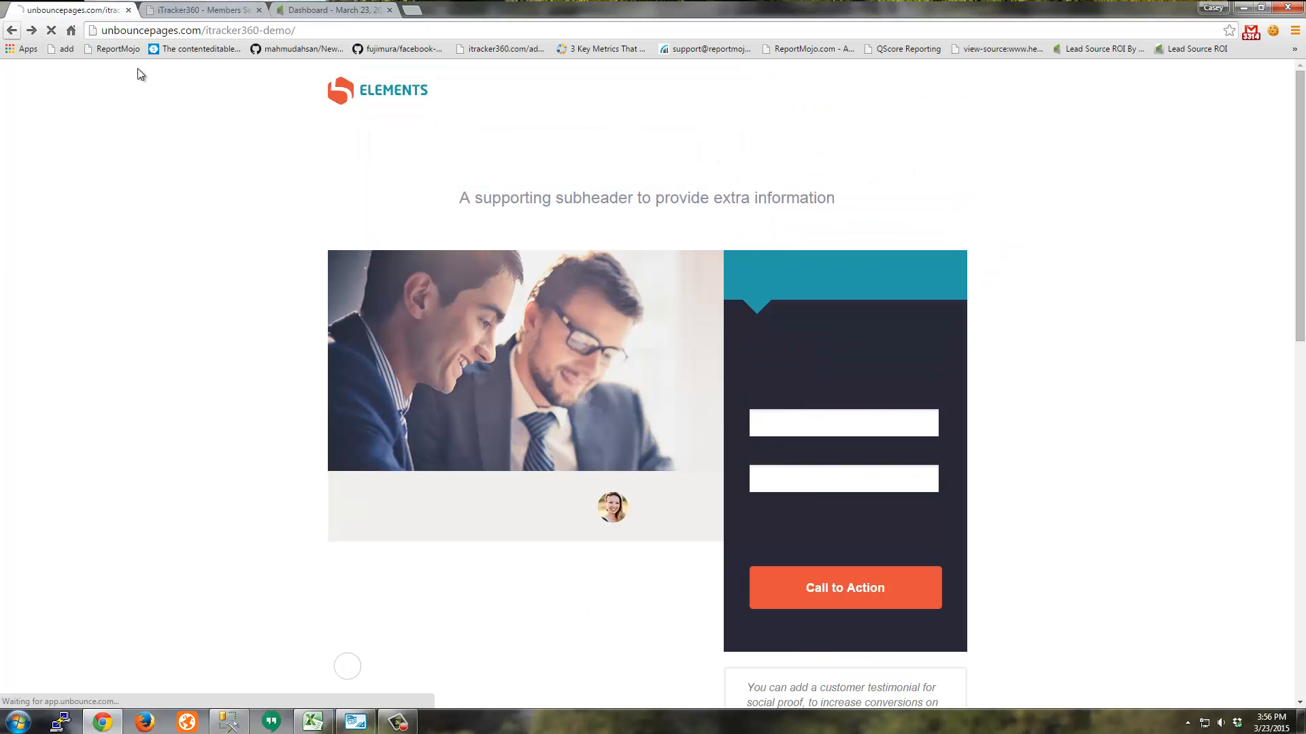
click(12, 30)
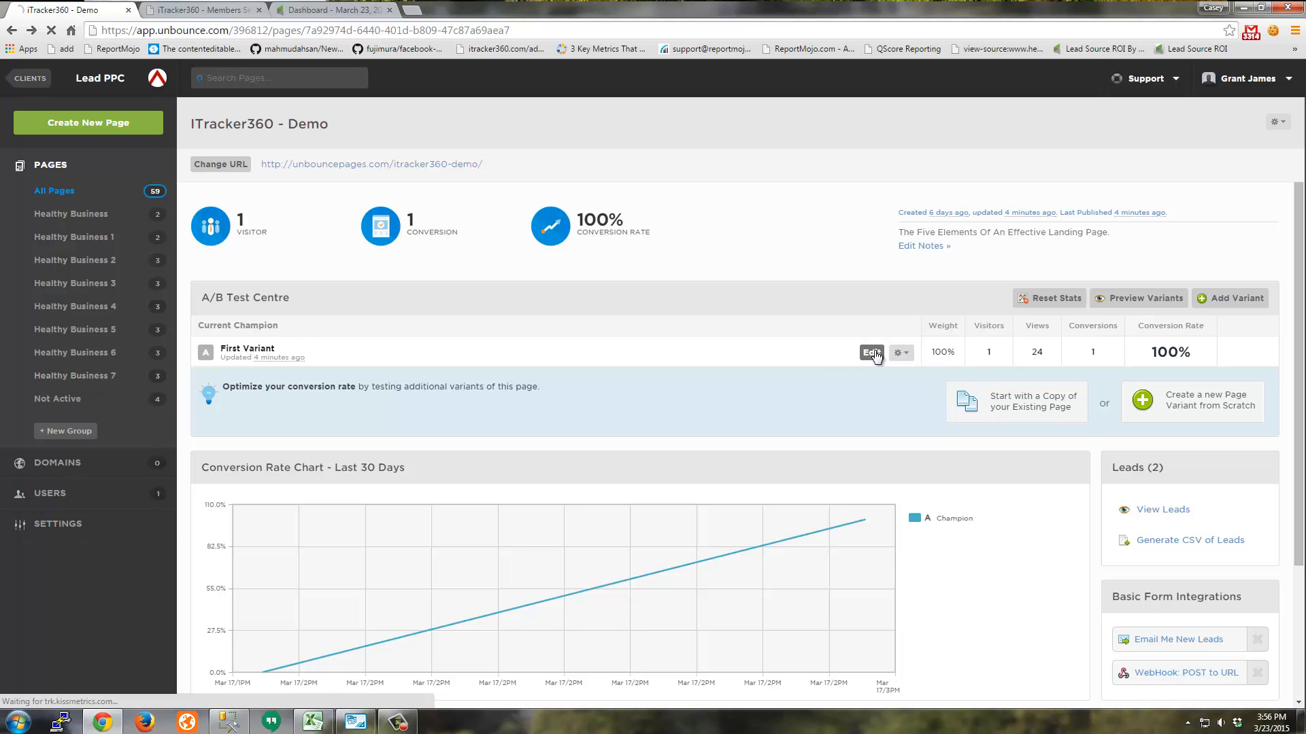
click(871, 353)
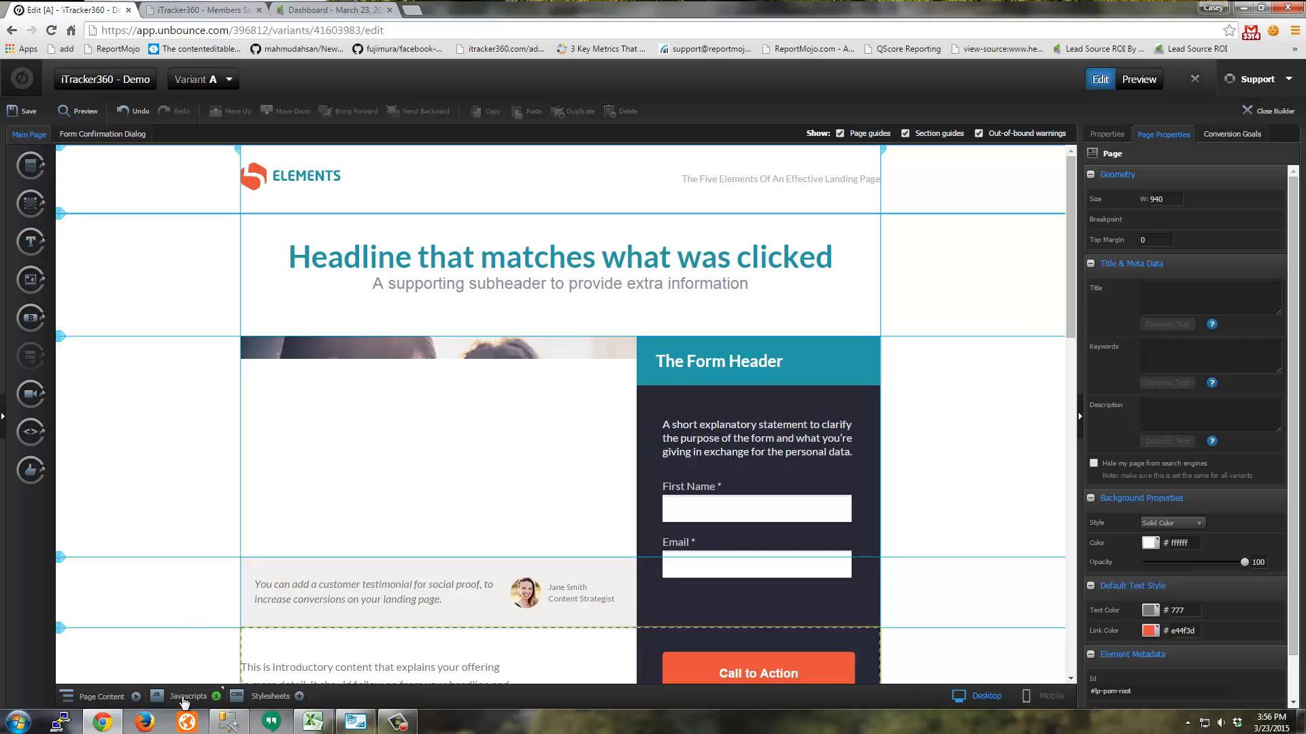
Step: Add a new JavaScript to the variant containing the copied iTracker snippet, and rename the script
click(189, 696)
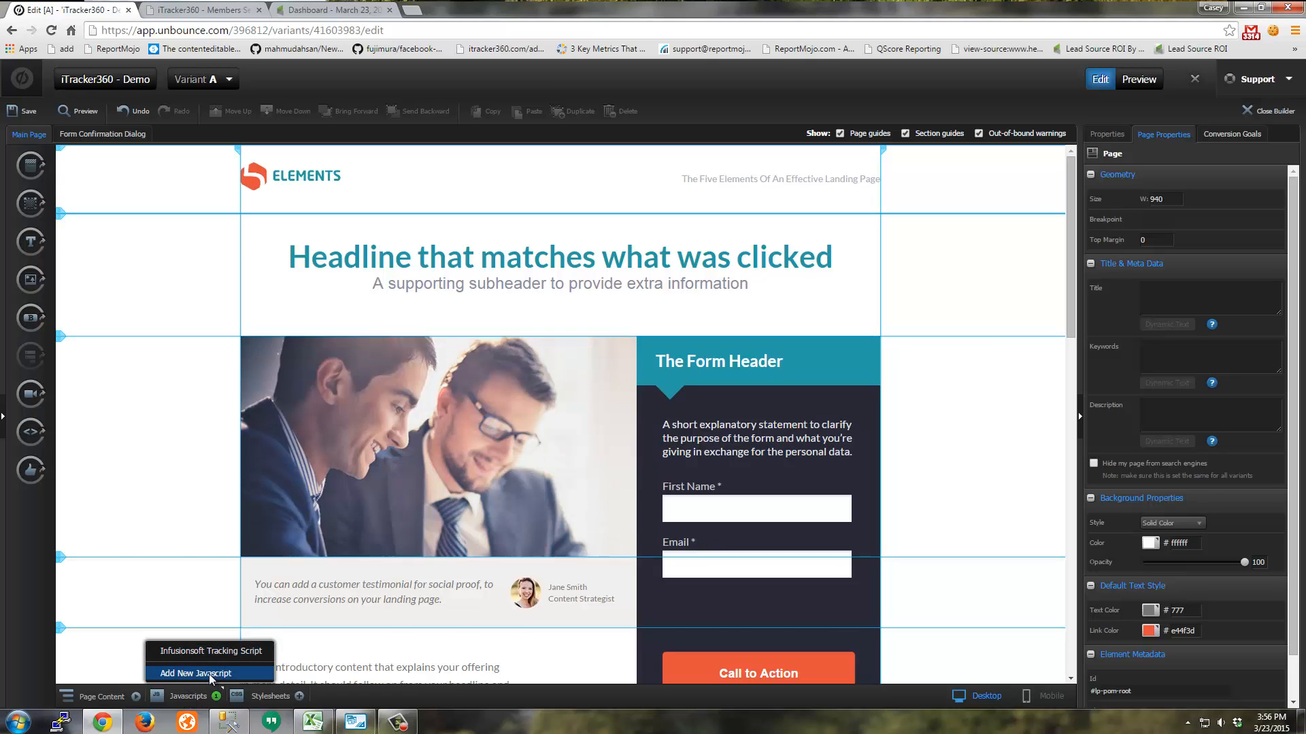
click(196, 673)
key(ctrl+v)
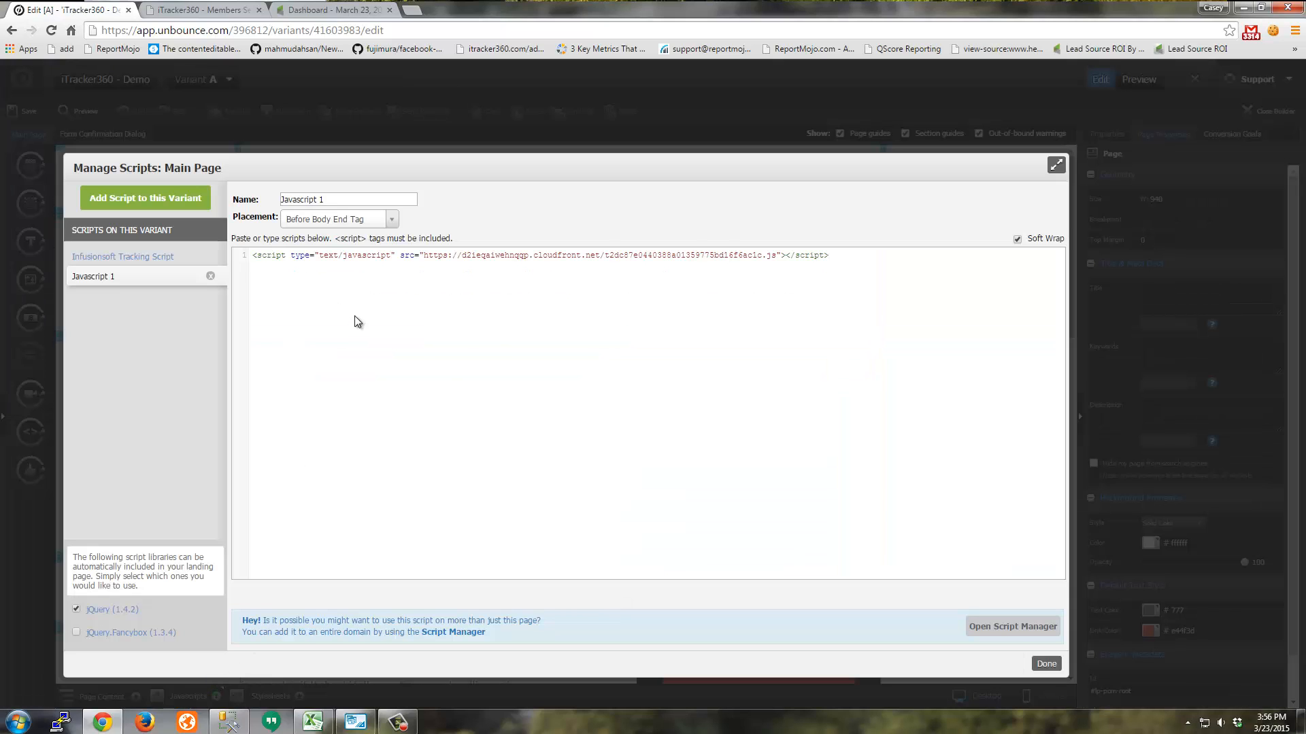
key(ctrl+a)
text(iT)
click(1046, 664)
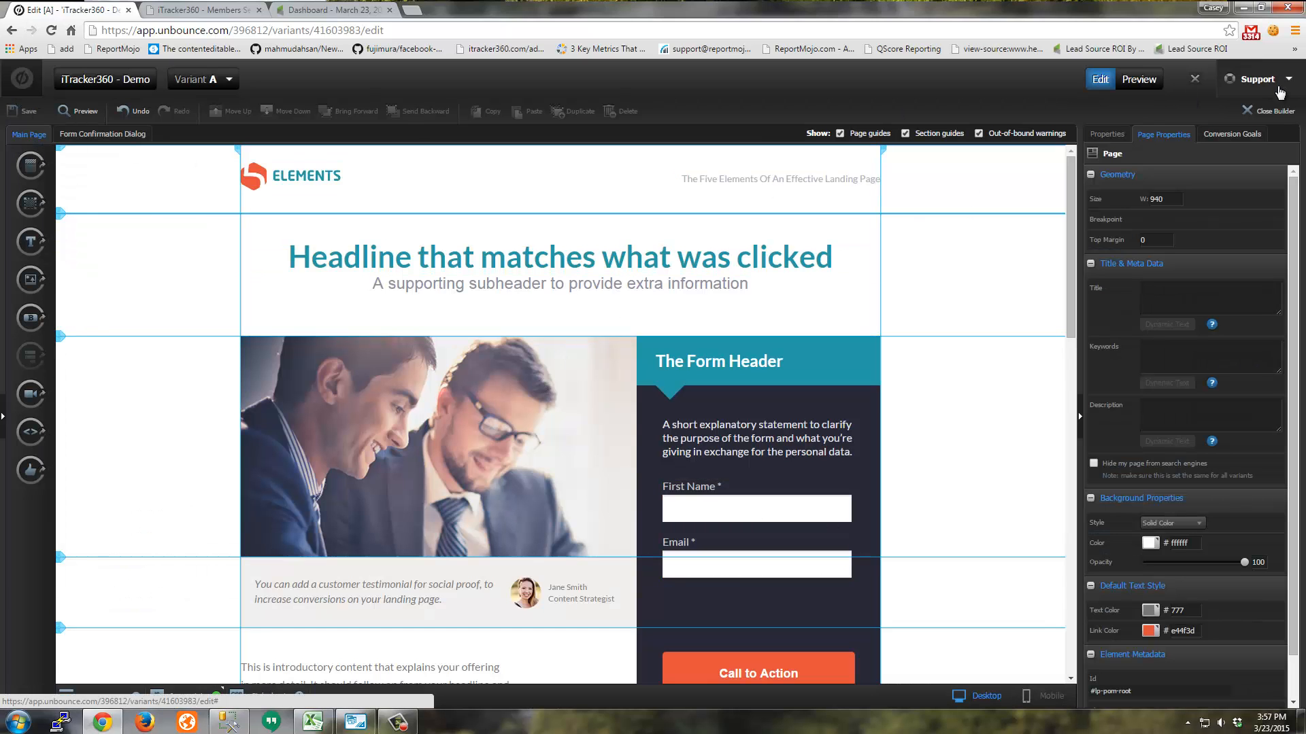
Step: Exit the page builder to republish the iTracker360 - Demo page, and open its live URL
click(1276, 112)
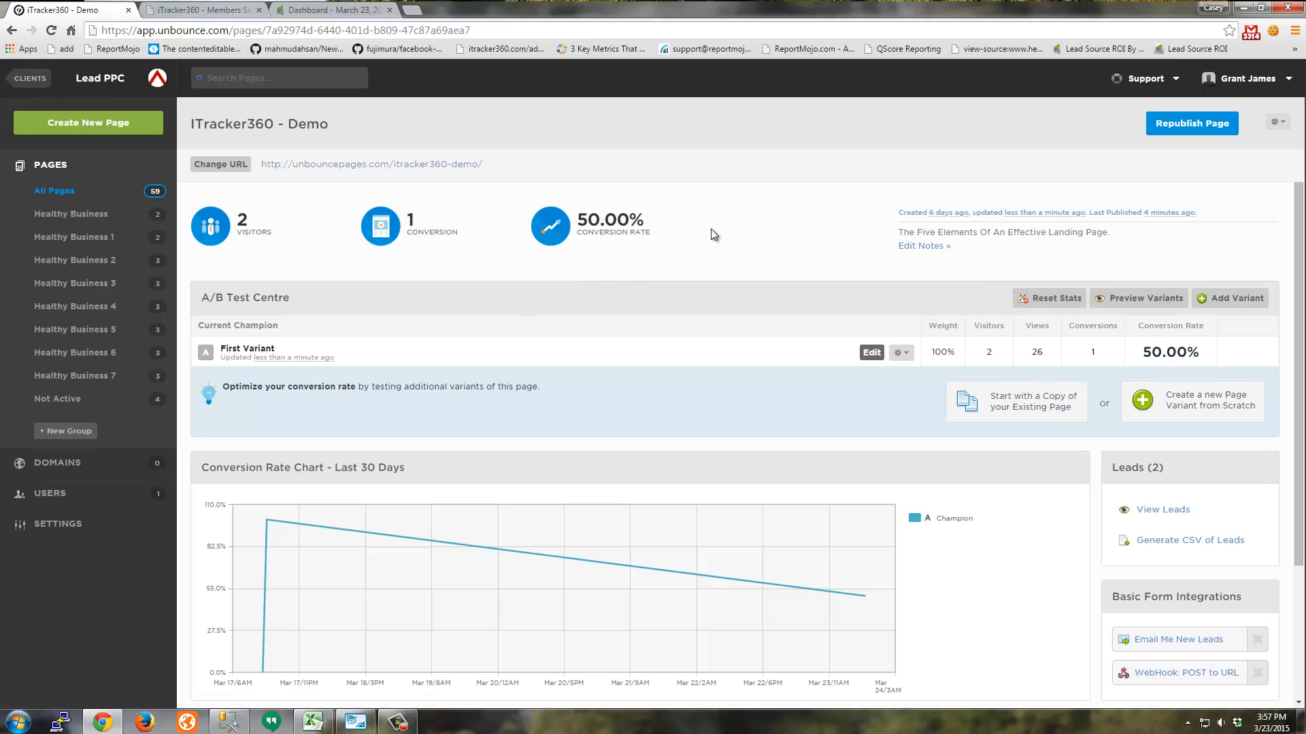
click(1193, 125)
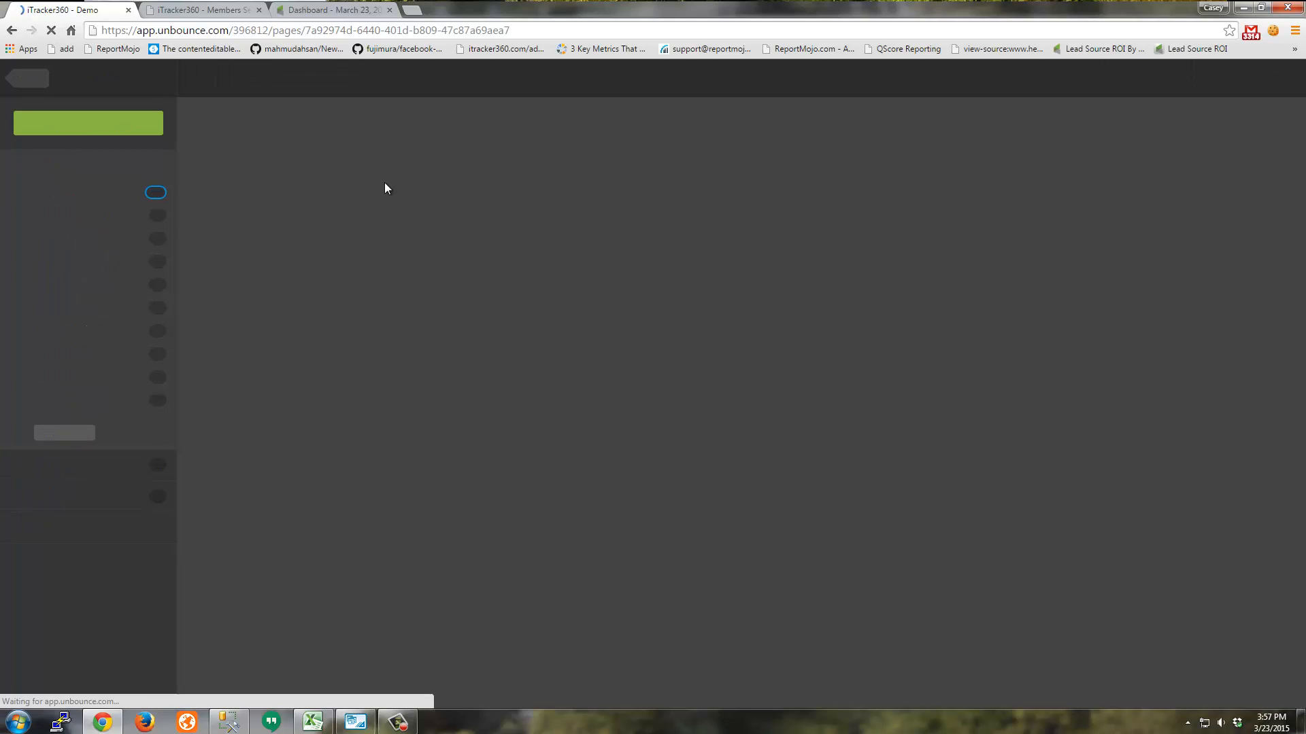
click(406, 168)
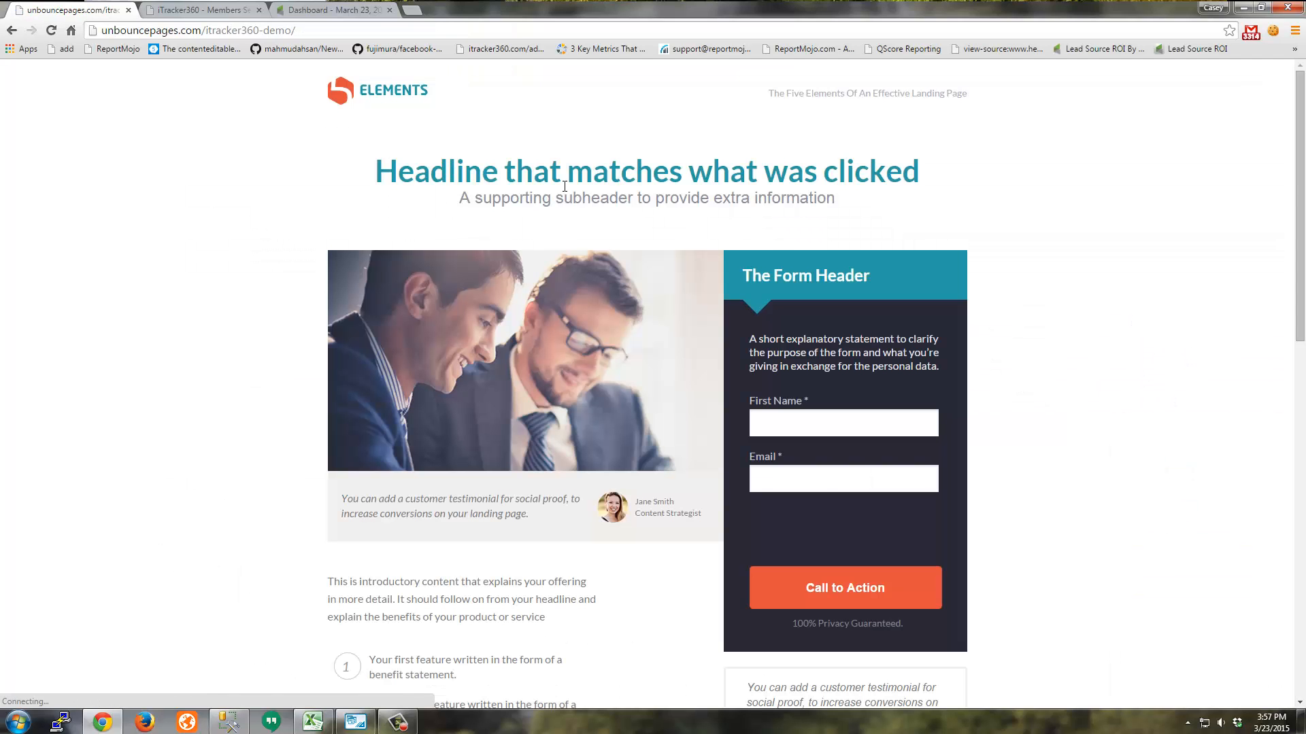
Step: Inspect the live form's code and examine the hidden tracking fields, including Contact0_GaSource and Contact0_GaContent
right_click(800, 417)
click(936, 635)
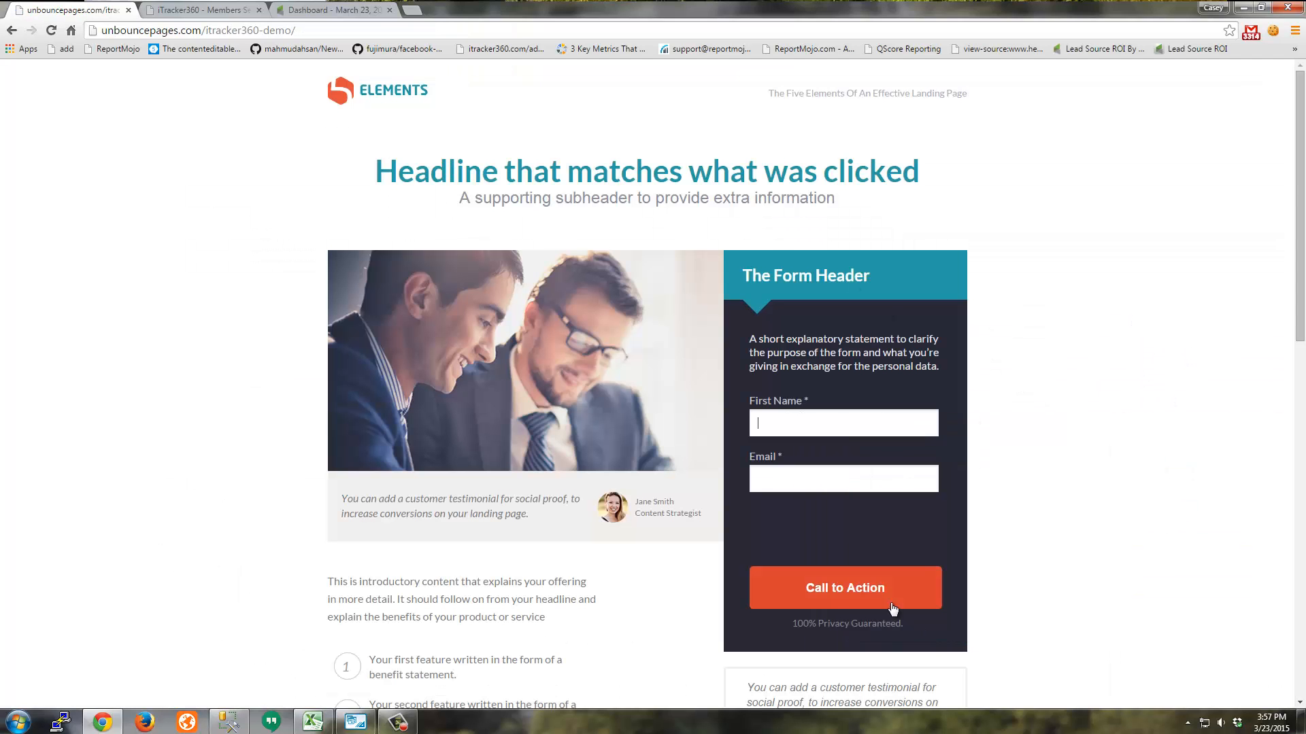
scroll(238, 554, down, 2)
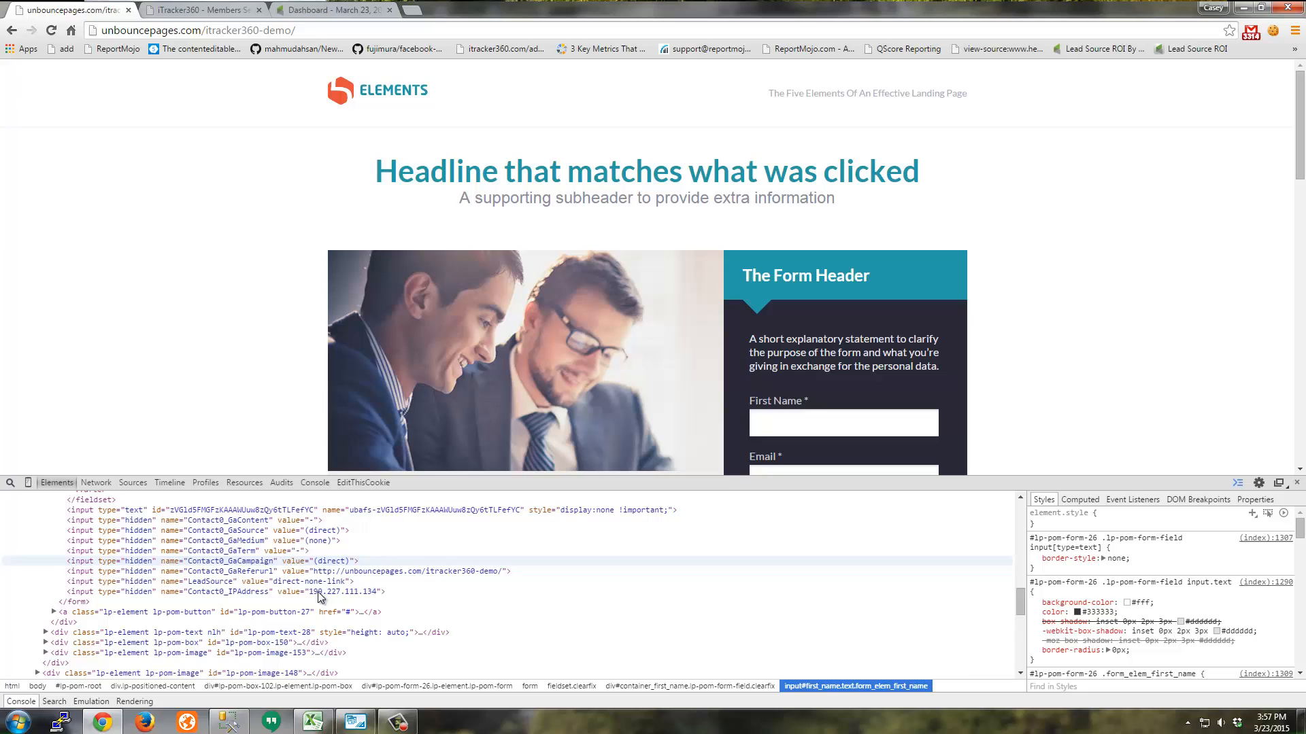
click(314, 531)
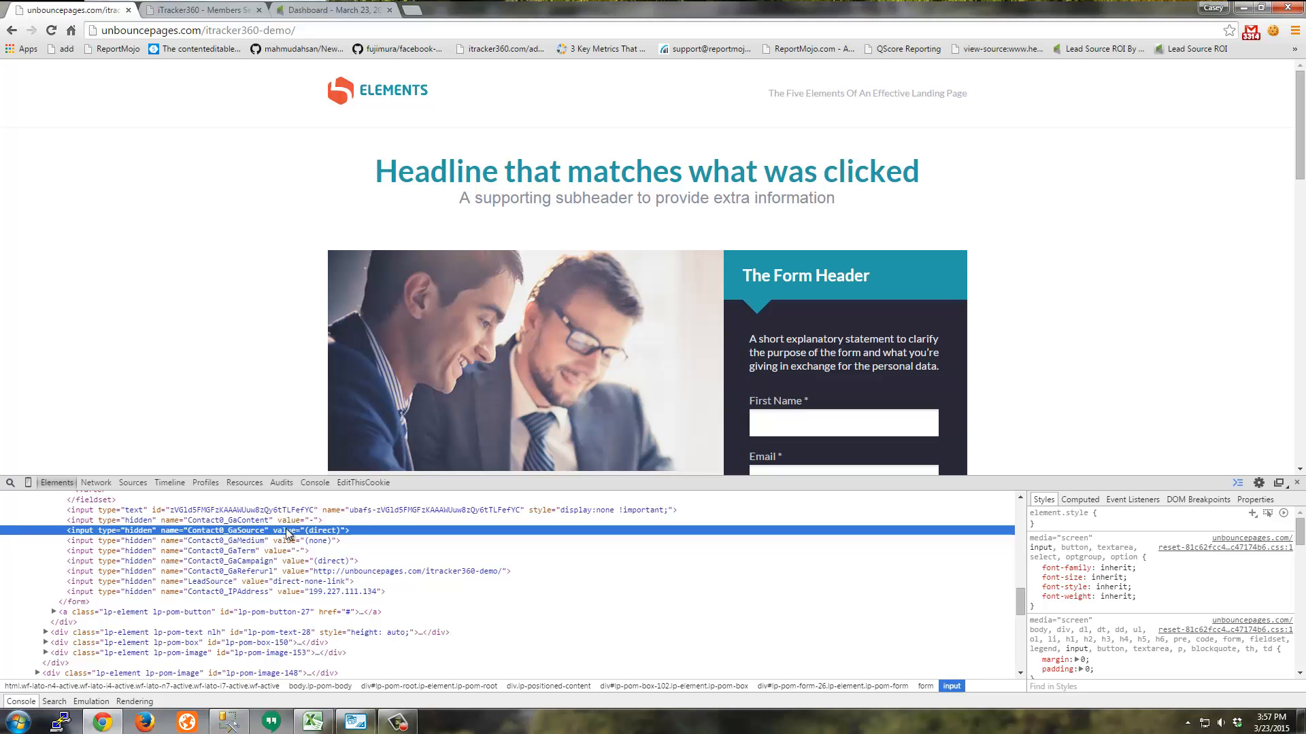
click(247, 523)
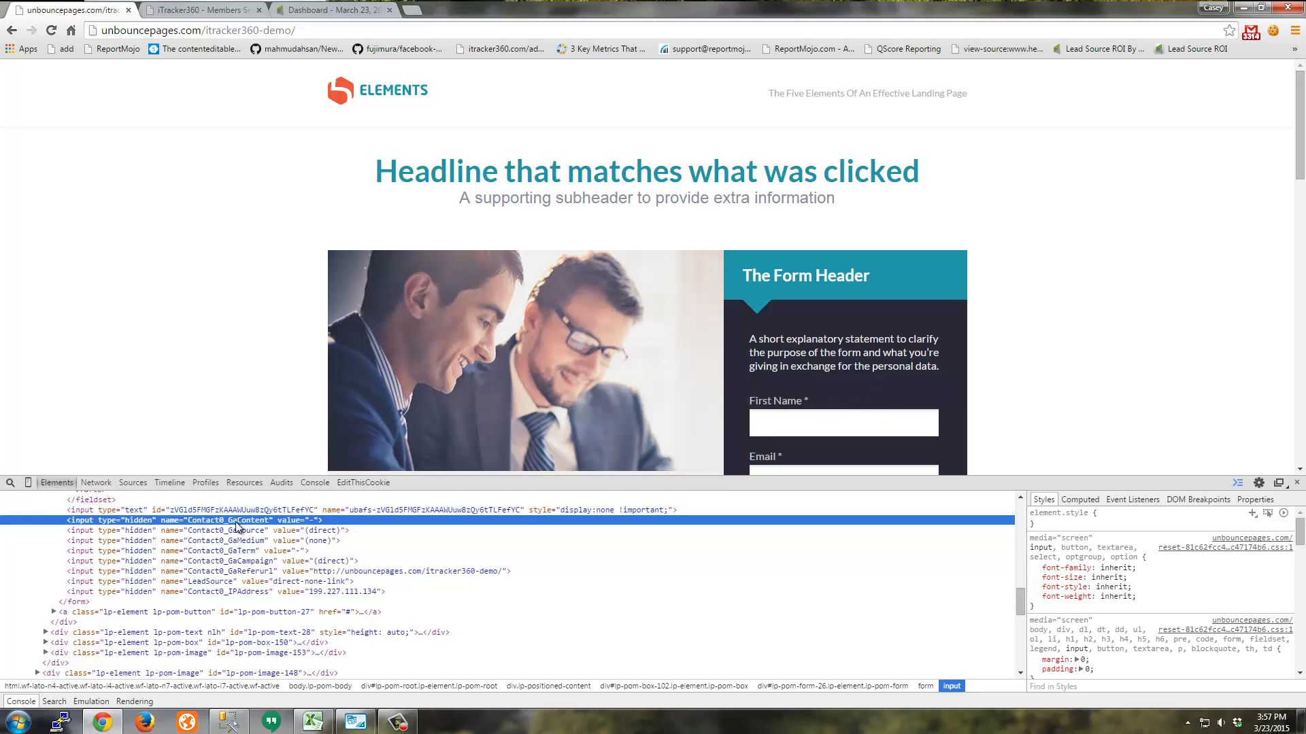
click(812, 418)
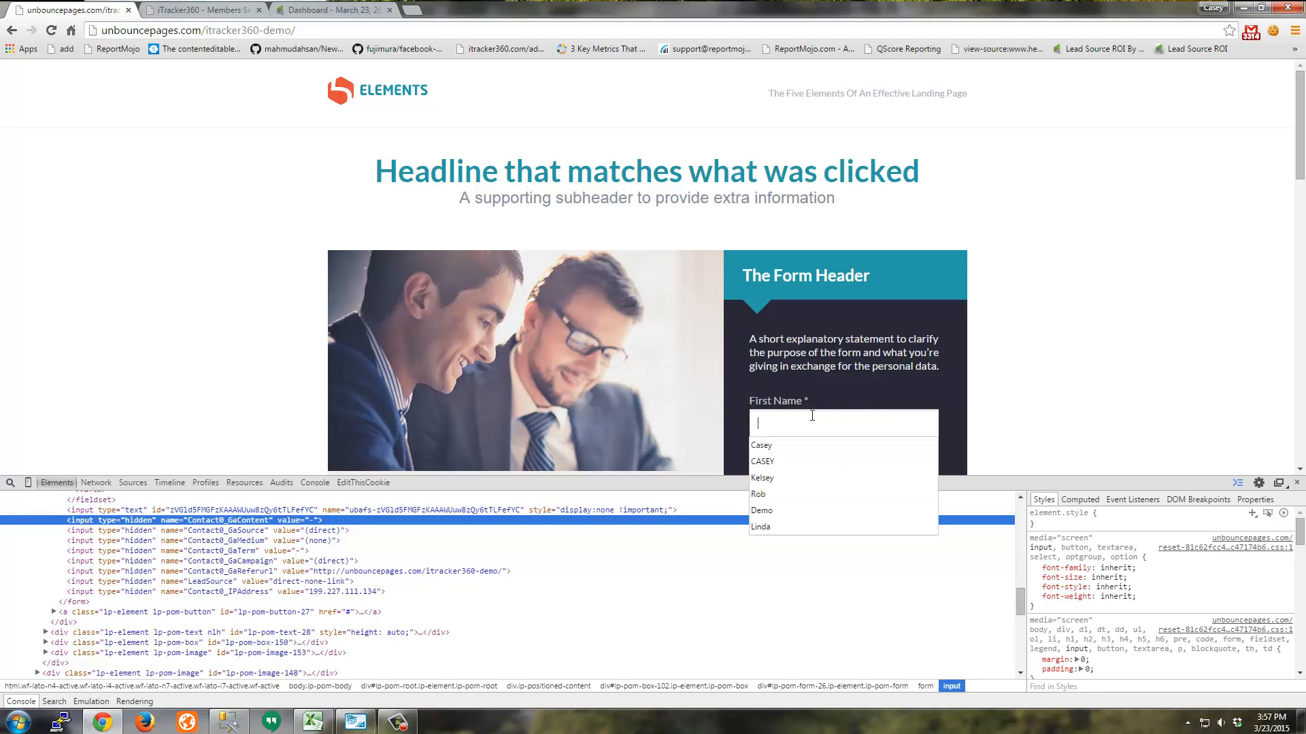
click(832, 389)
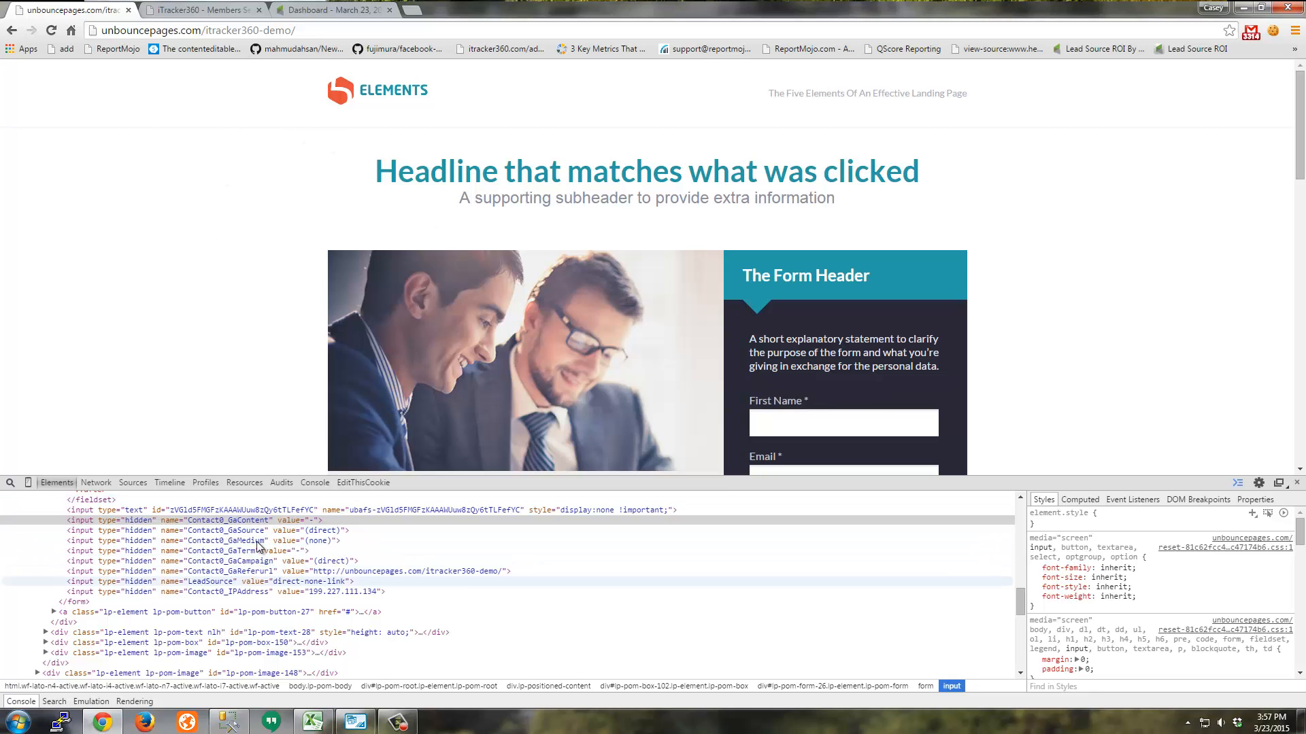
Step: Copy the hidden field name Contact0_GaContent from the inspected form code
double_click(239, 521)
key(ctrl+c)
click(270, 444)
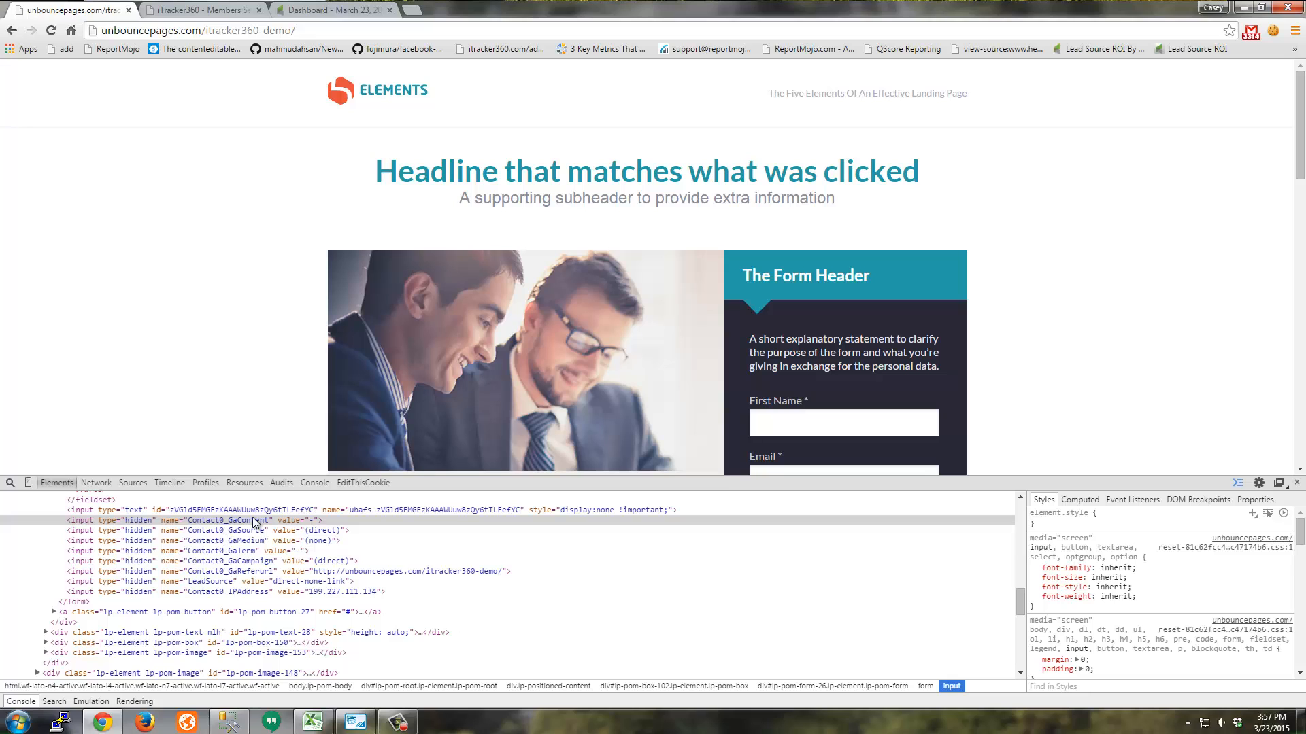
Step: Review the GaContent, GaSource, GaMedium and IPAddress field names in iTracker360's Custom Field Settings
click(201, 10)
scroll(748, 340, up, 6)
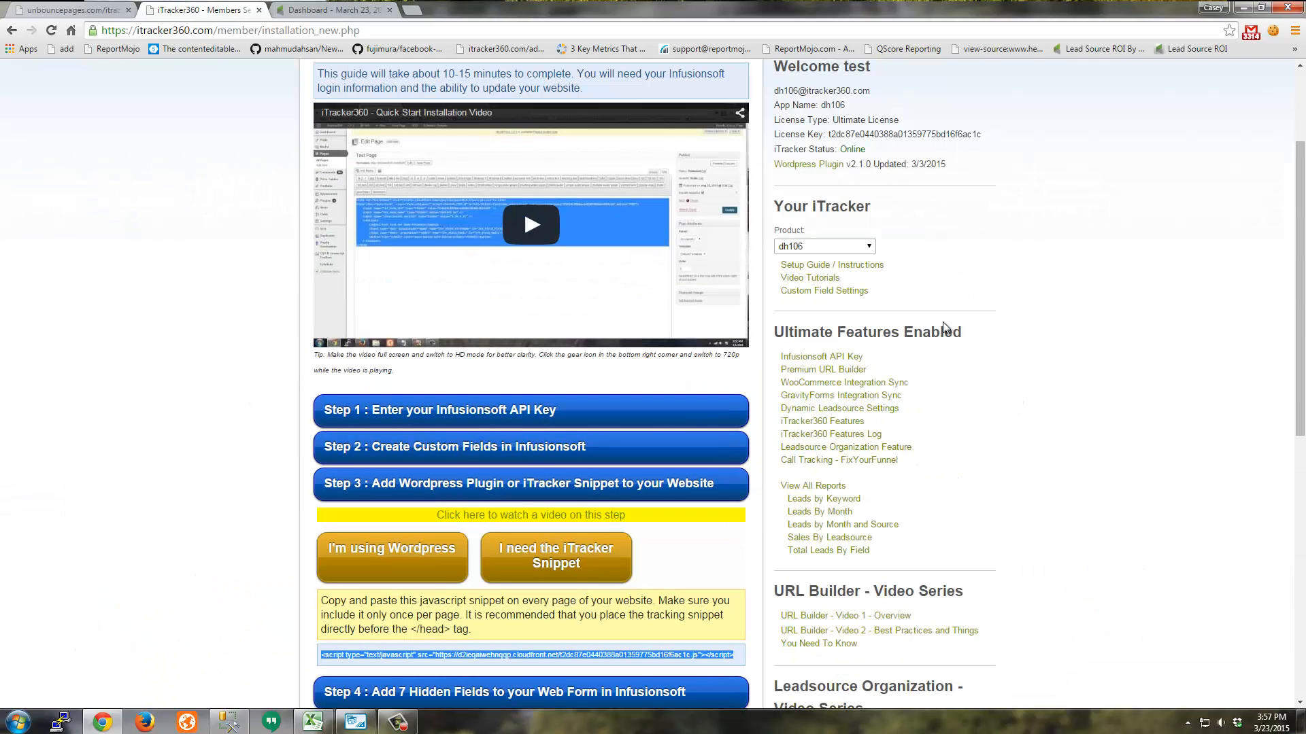
click(843, 295)
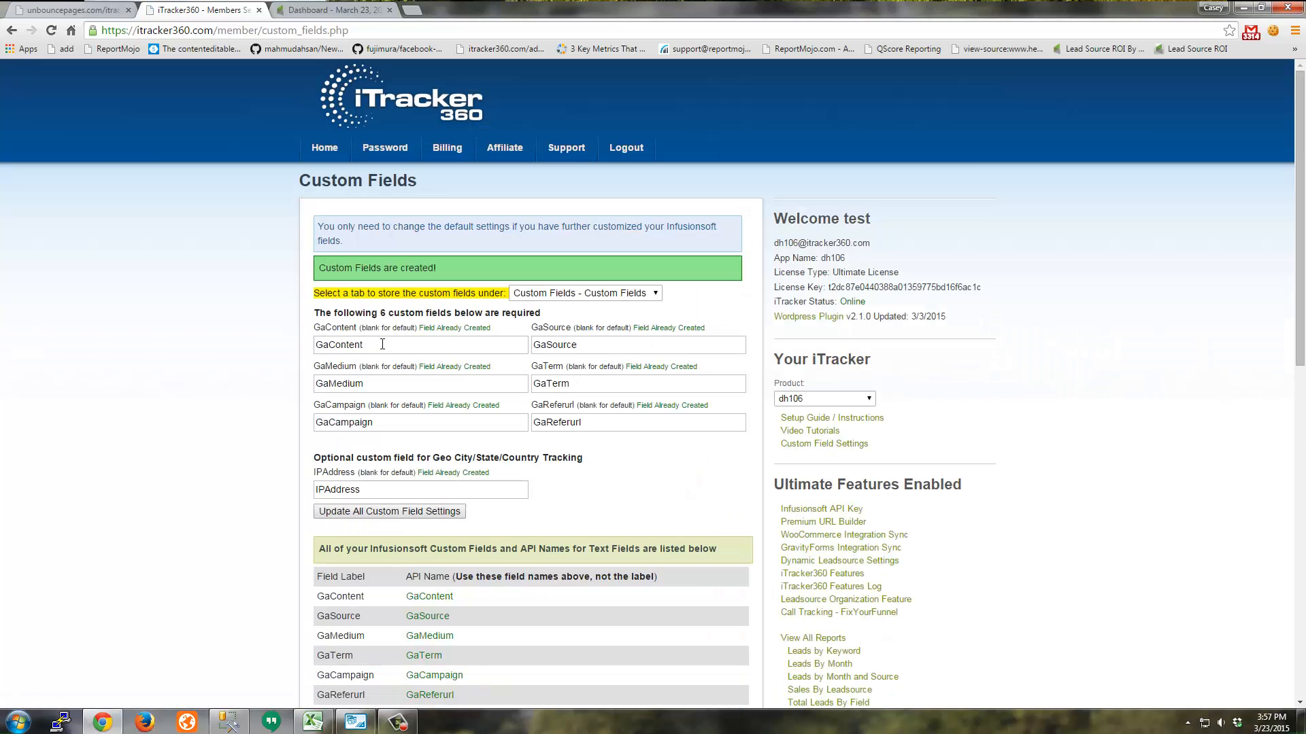
double_click(376, 342)
double_click(596, 348)
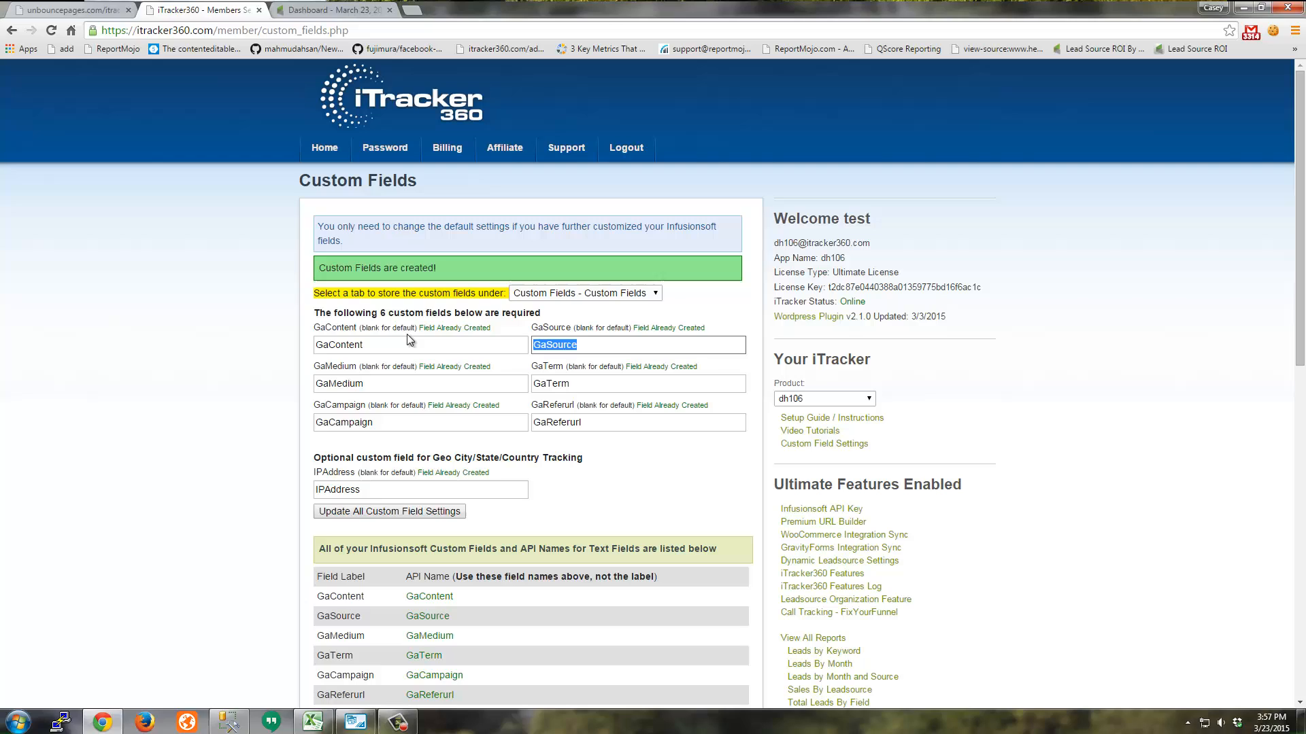
double_click(407, 382)
click(216, 388)
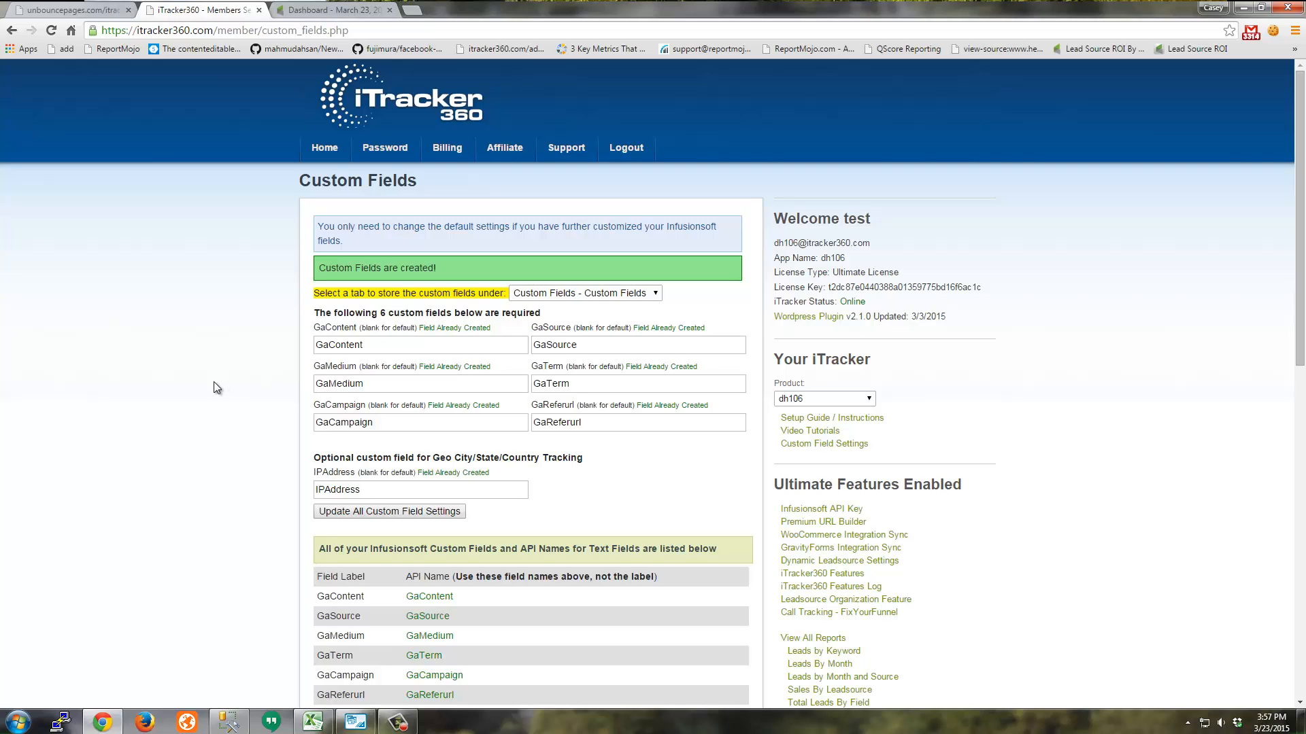
double_click(353, 490)
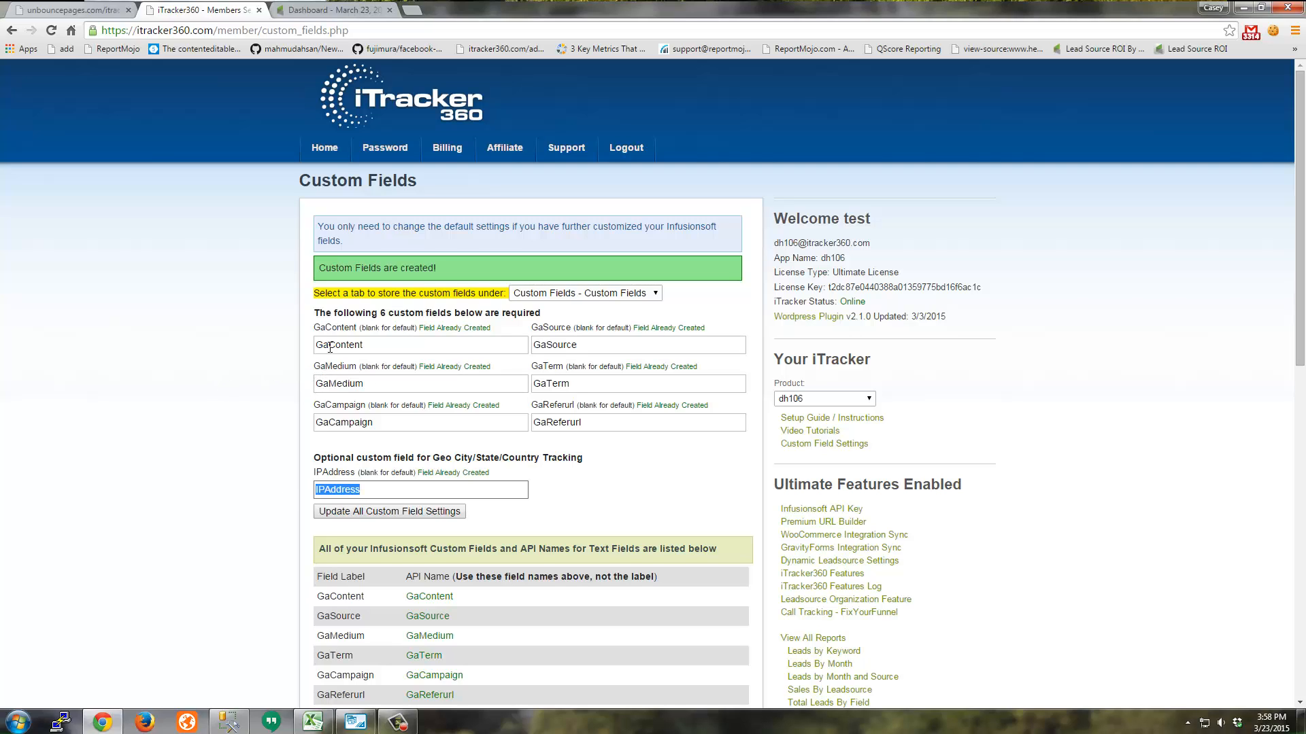
click(266, 353)
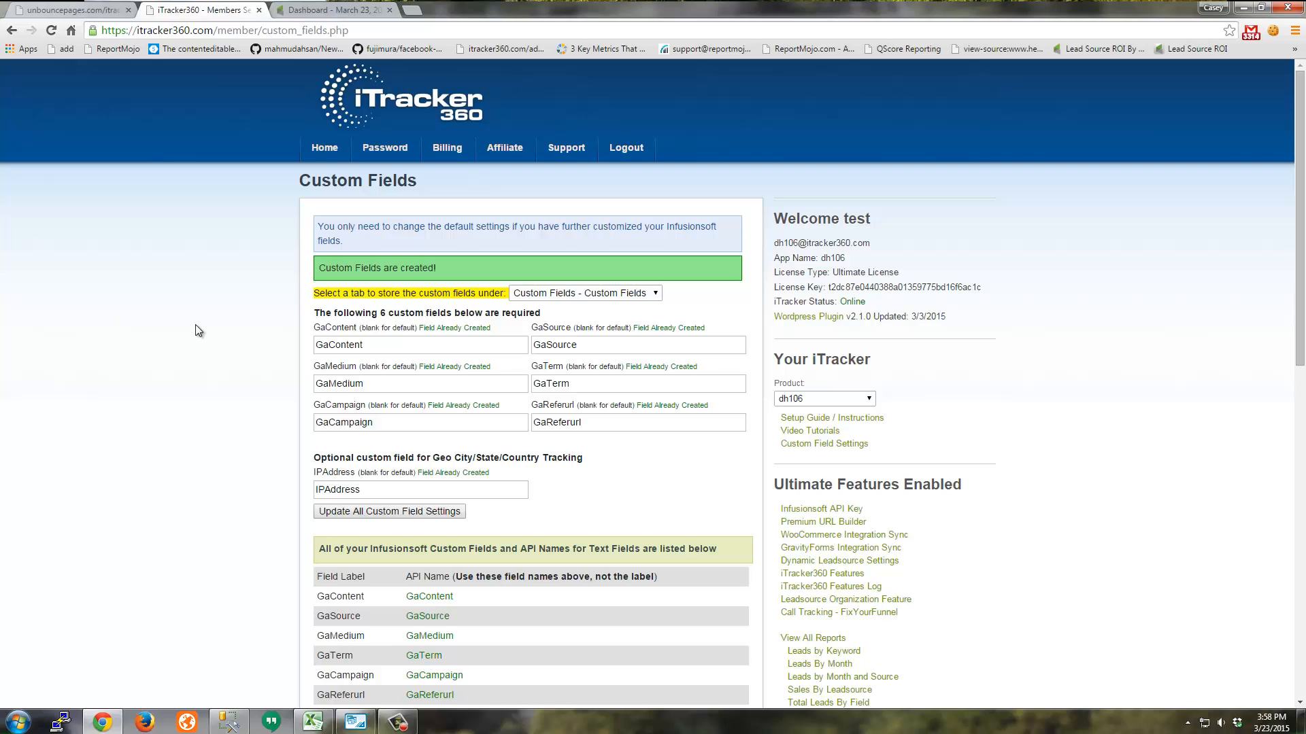
Step: Return to the demo page's Unbounce overview, reopen First Variant for editing and dismiss the developer tools
click(106, 12)
click(12, 30)
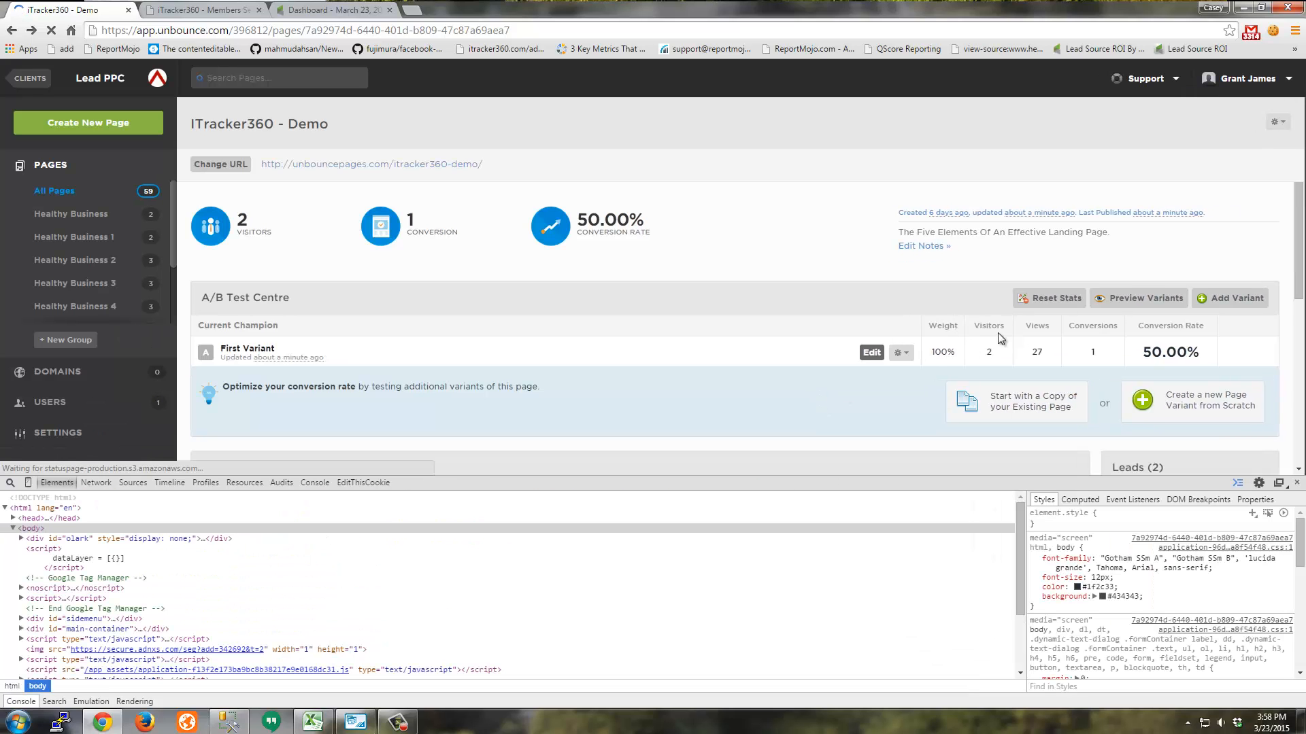
click(871, 352)
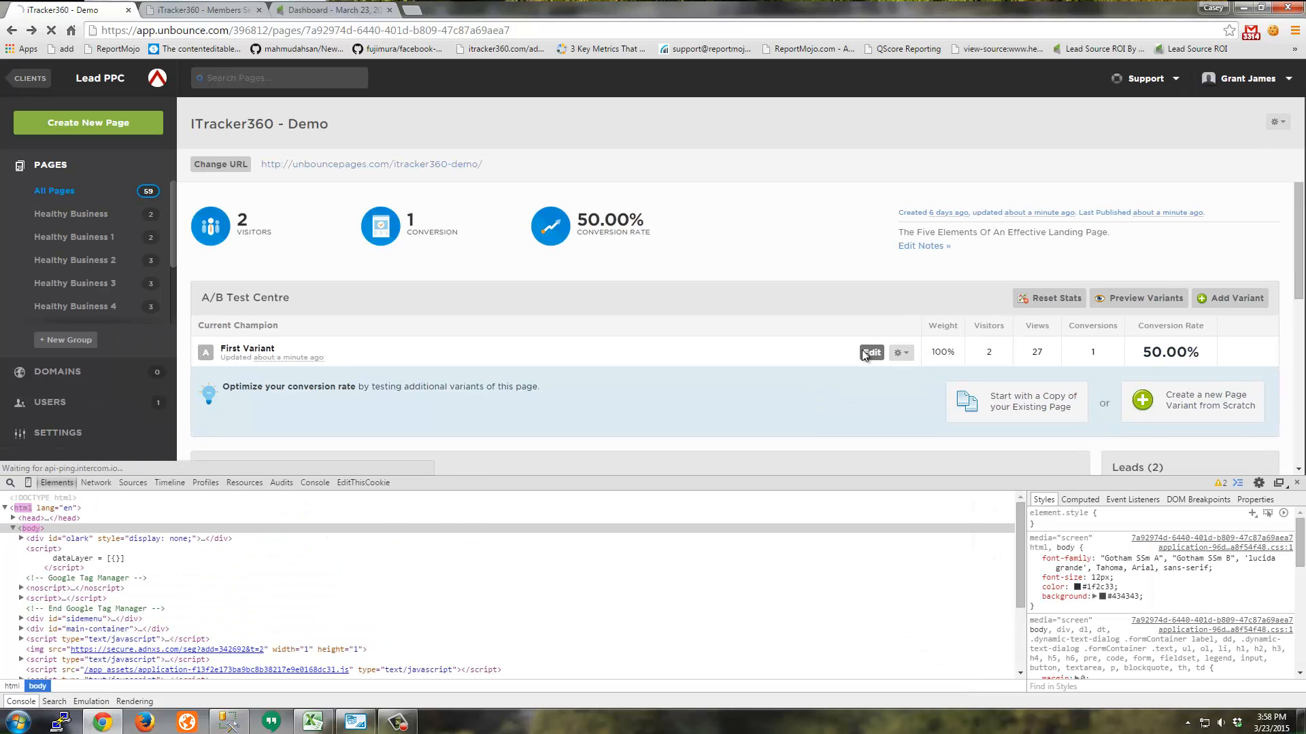
click(1296, 483)
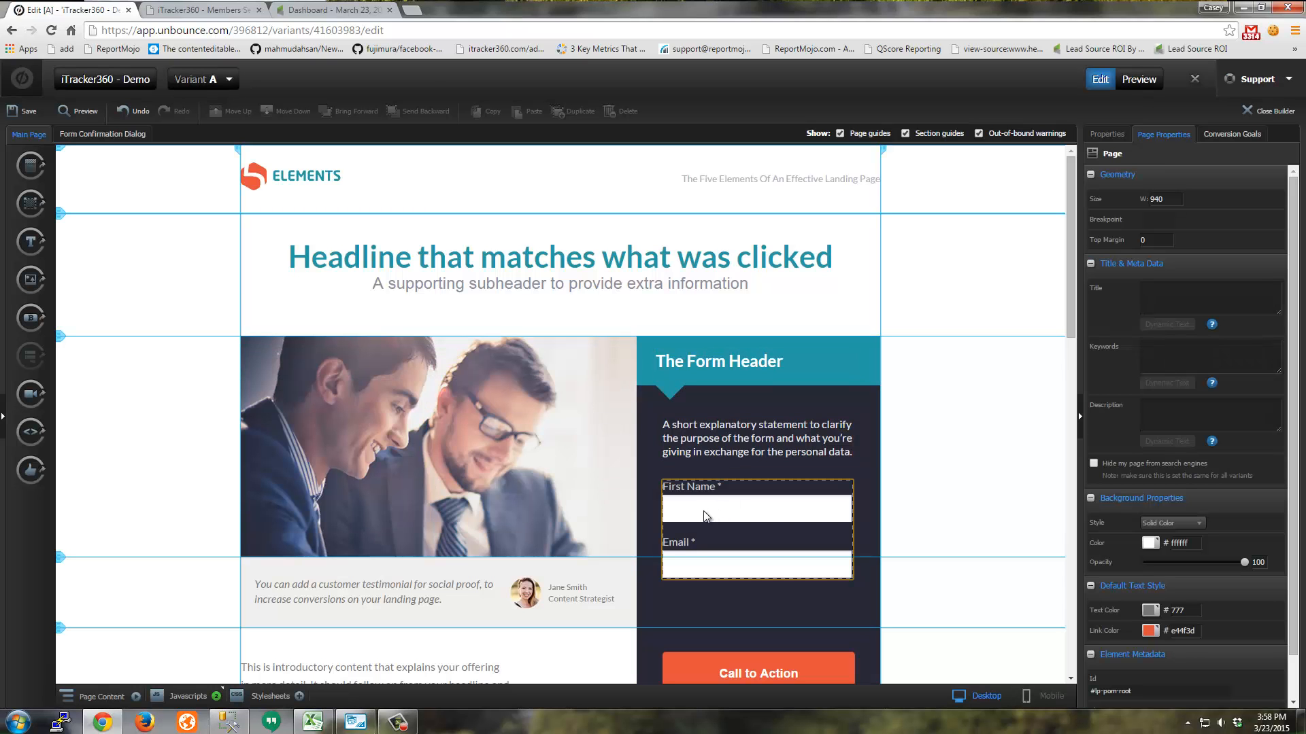
Step: Add a hidden field to the landing page form with the field name and ID Contact0_GaContent
click(703, 511)
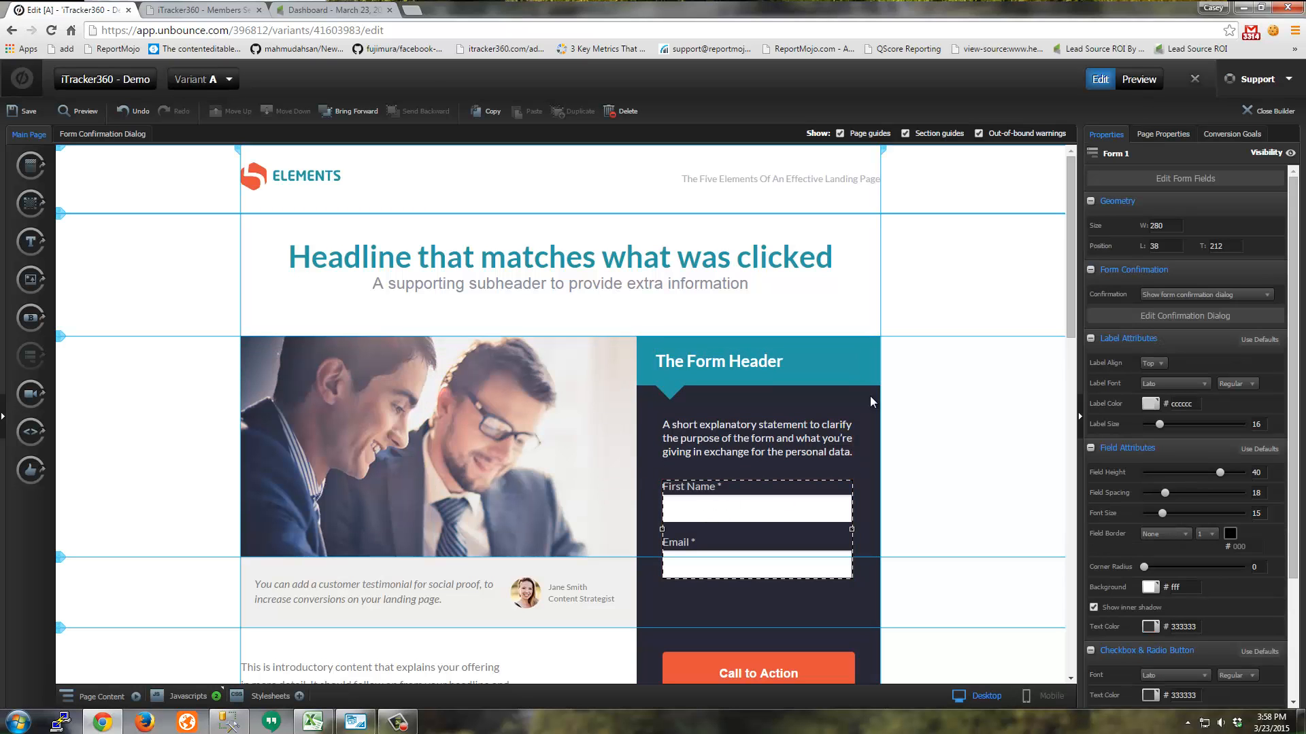
click(1189, 180)
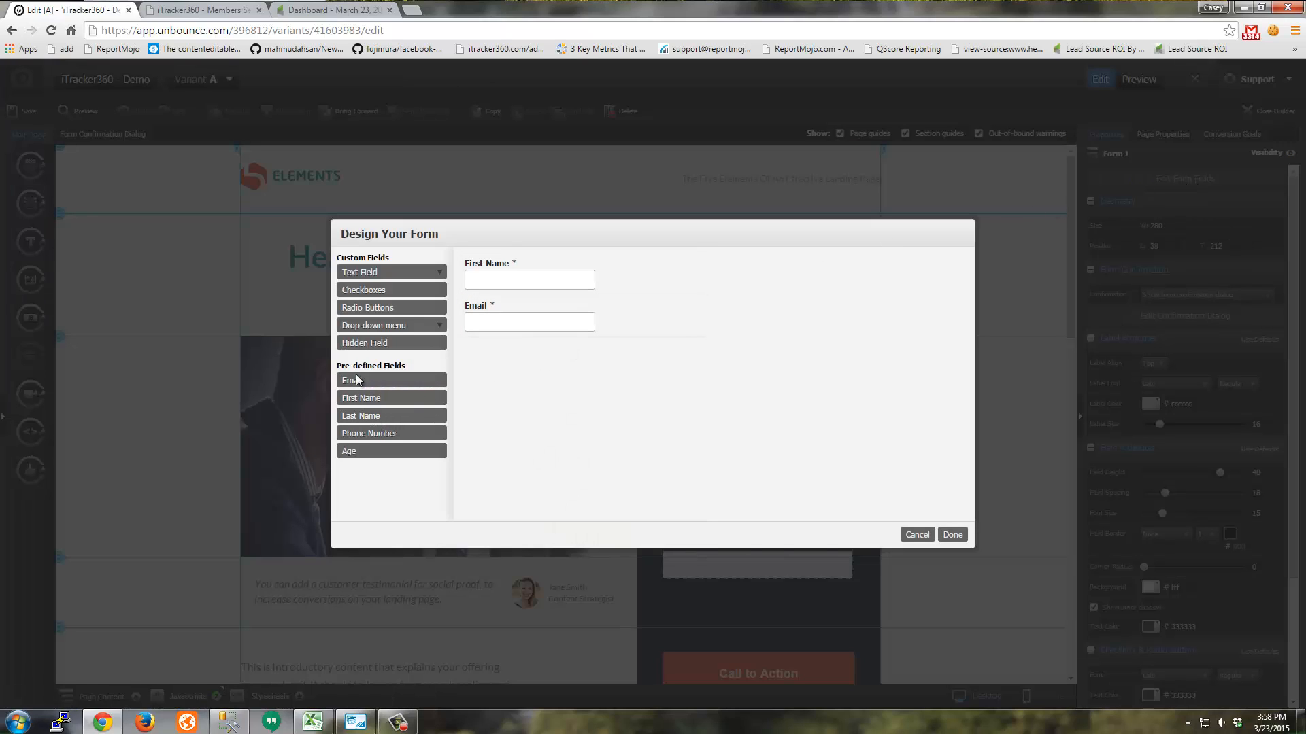
click(398, 343)
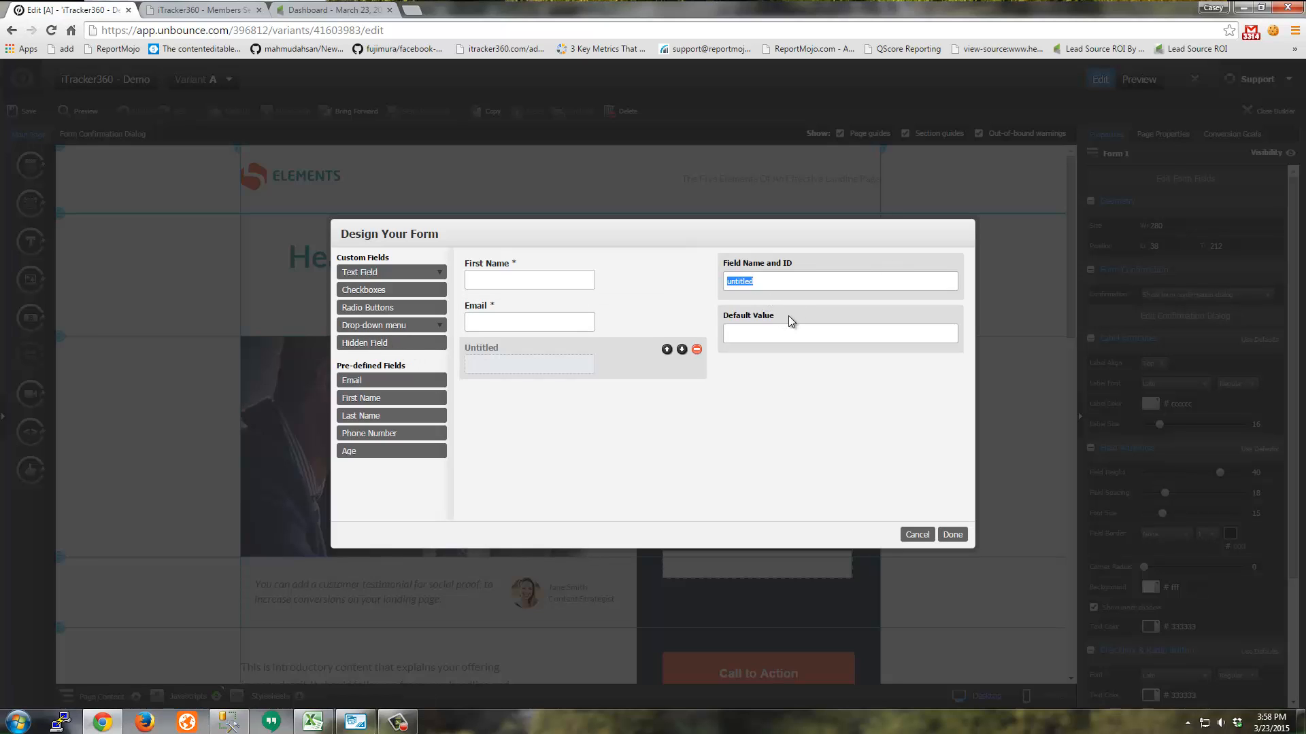
key(ctrl+v)
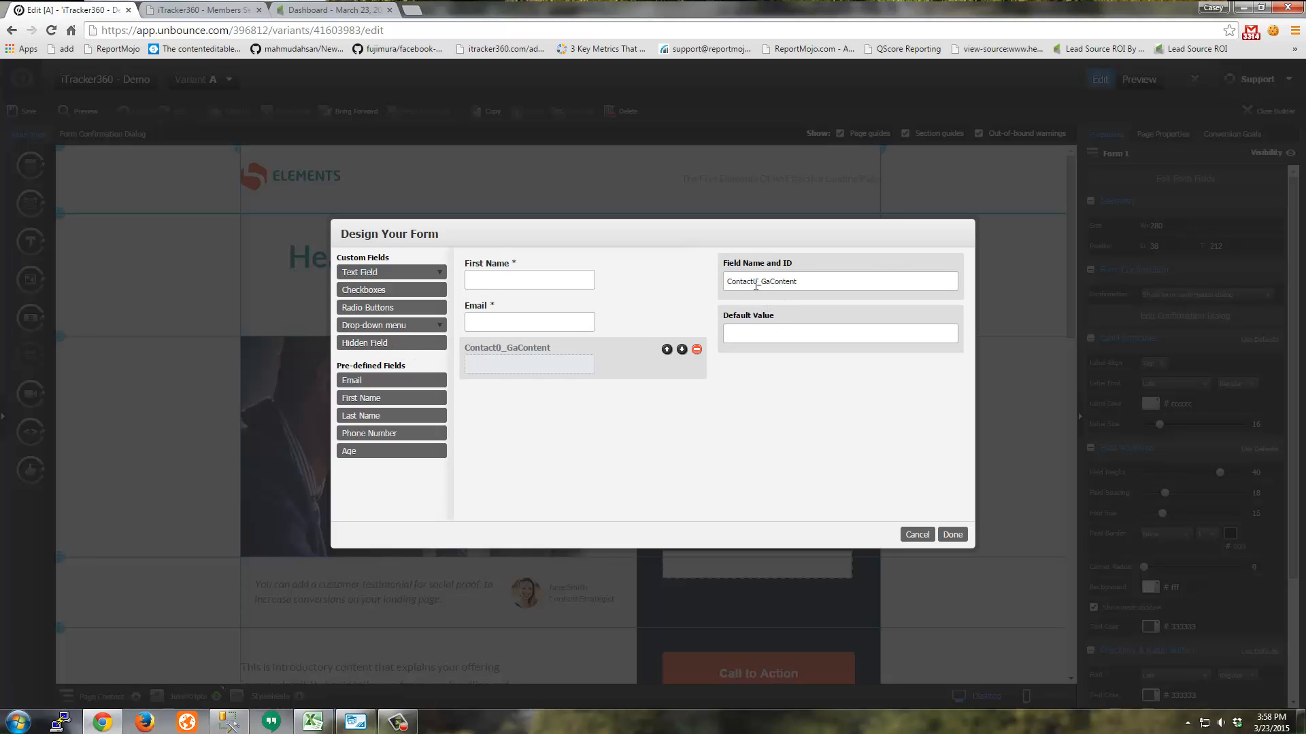
Step: Change the hidden field's name and ID to Contact0_GaSource and accept the form design
key(shift+End)
text(Source)
drag(786, 280, 725, 281)
click(961, 539)
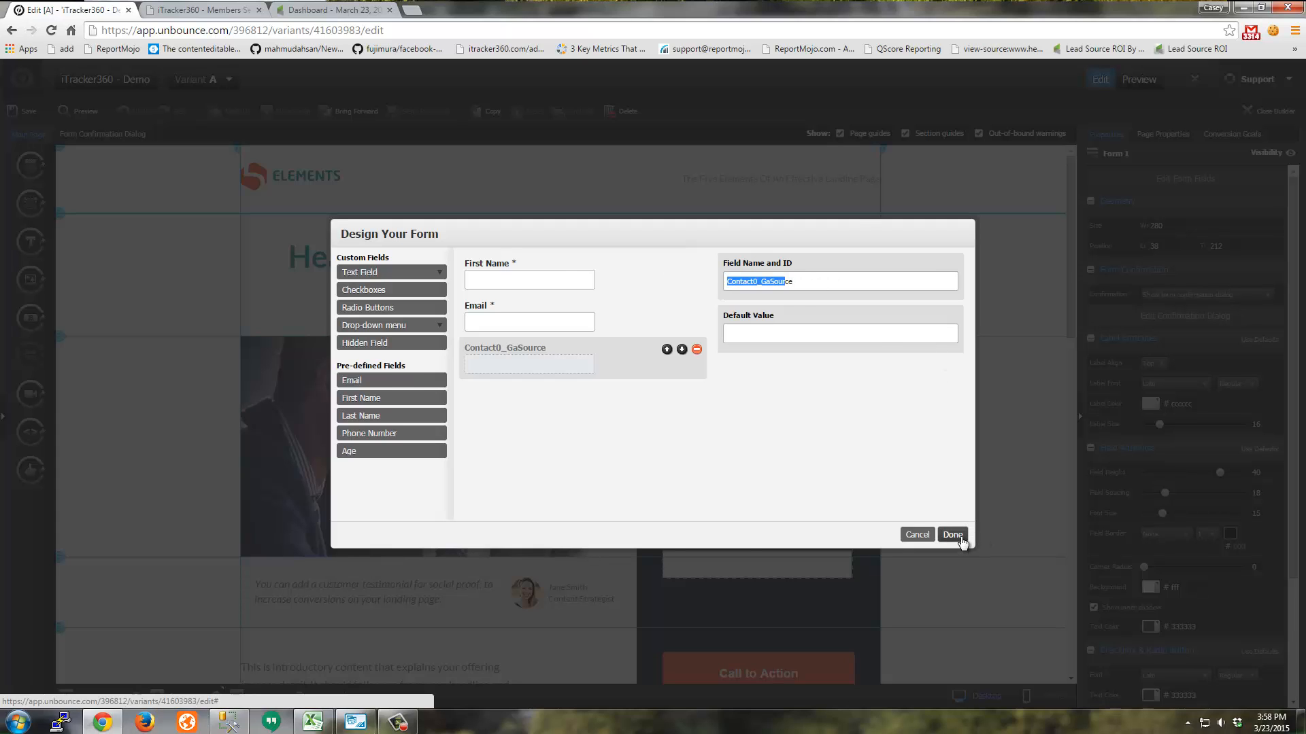
Step: Reopen the form fields for editing and add a hidden field with the name and ID Contact0_GaMedium
click(1198, 180)
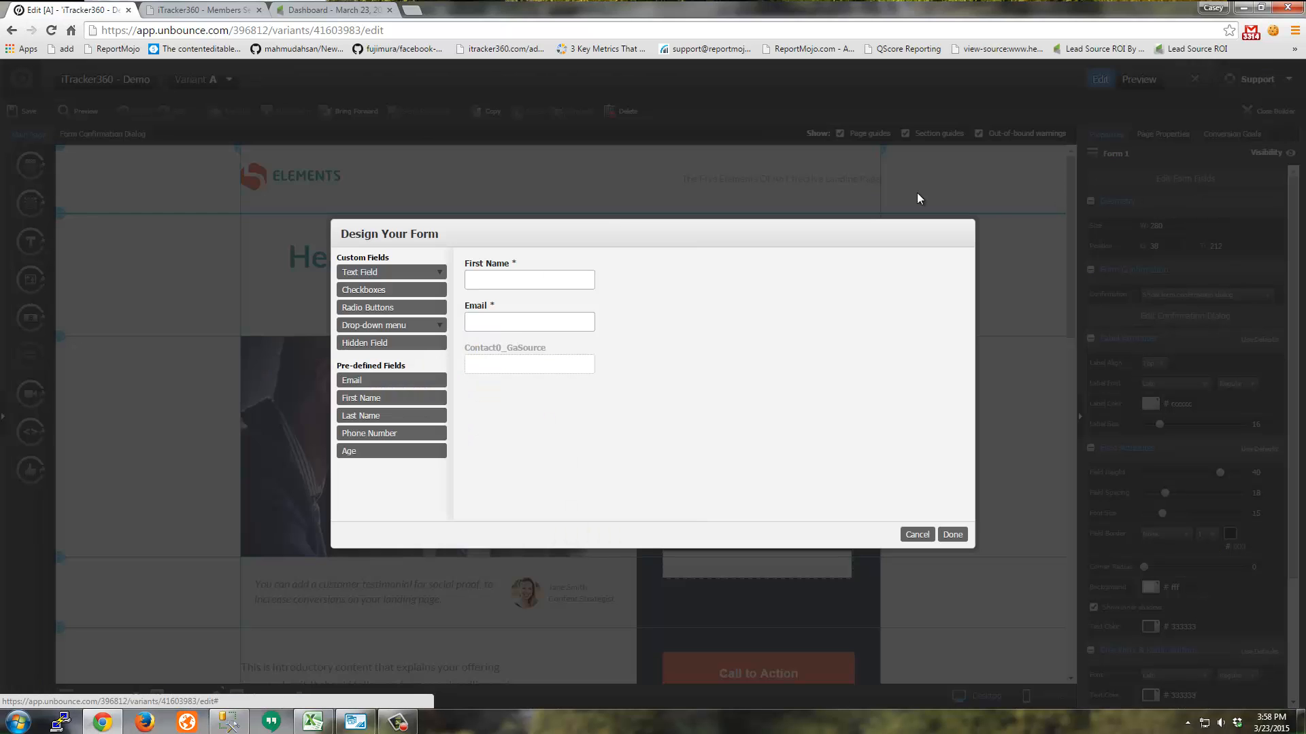
click(385, 343)
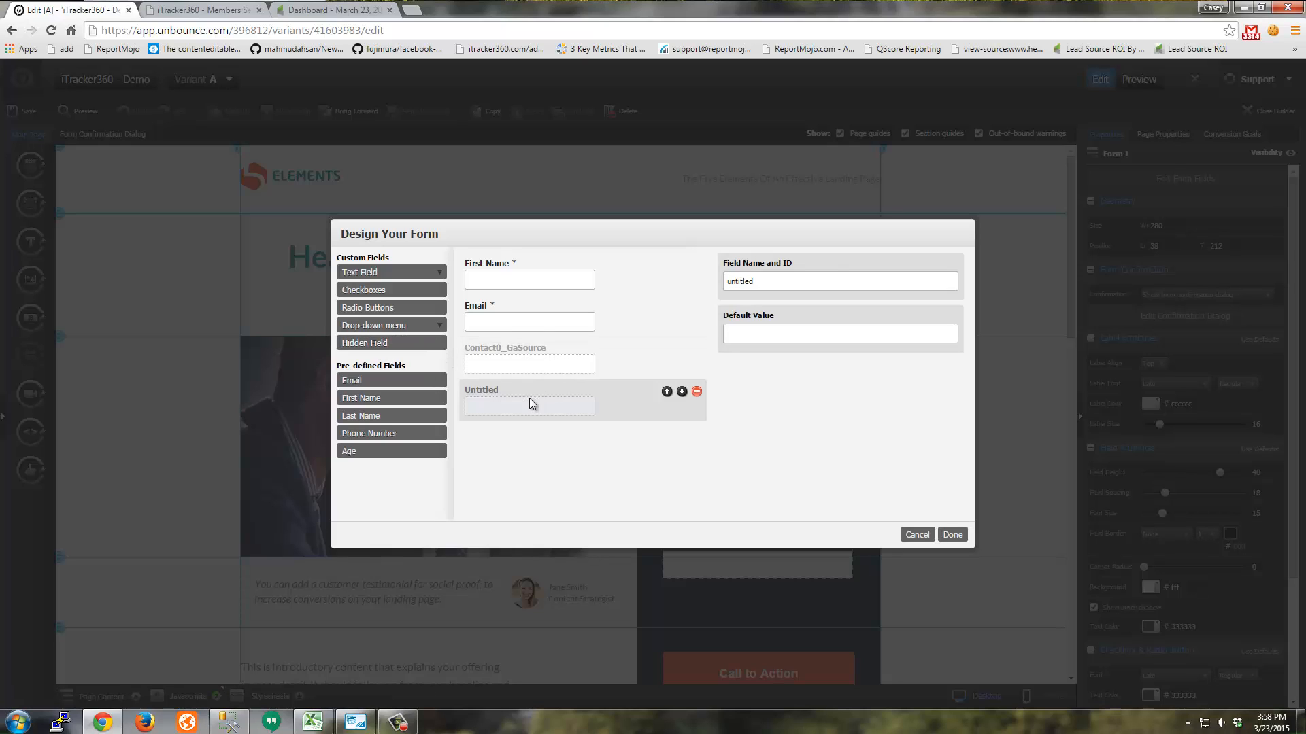
key(ctrl+a)
text(Contact0_GaContent)
drag(769, 281, 859, 281)
text(M)
Step: Add the hidden fields Contact0_GaTerm, Contact0_GaCampaign, Contact0_GaContent, Contact0_IPAddress and LeadSource to the form
click(418, 344)
click(794, 278)
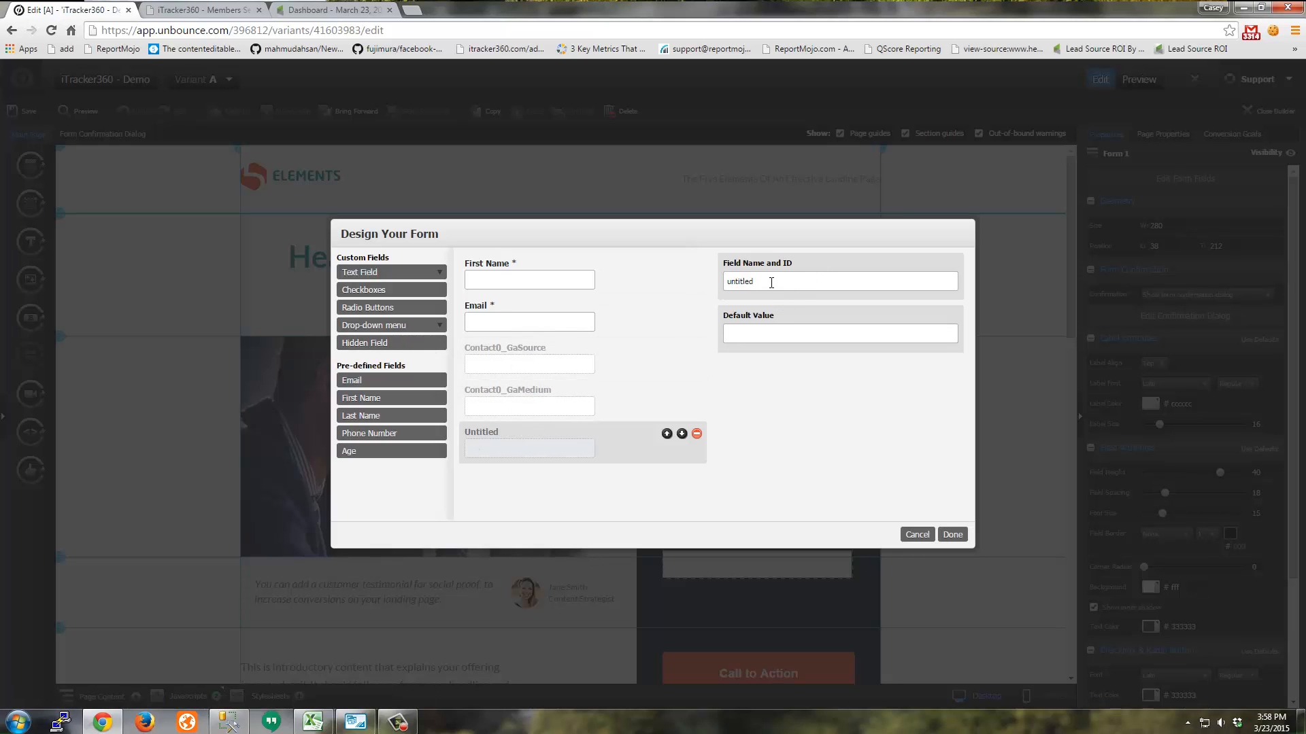
key(ctrl+a)
text(Contact0_GaContent)
drag(765, 282, 875, 283)
text(a)
click(381, 343)
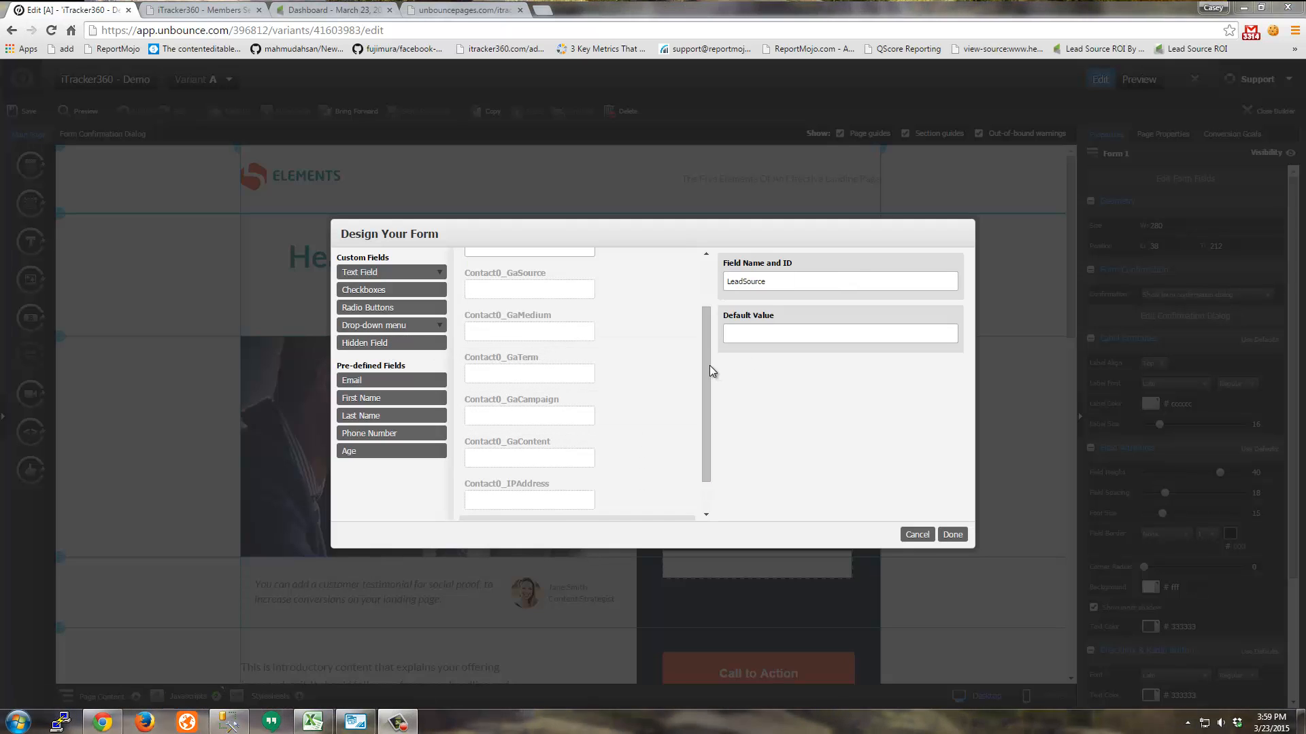
Step: Review the names and IDs of the form's hidden fields, from Contact0_GaSource down to LeadSource
scroll(586, 337, up, 3)
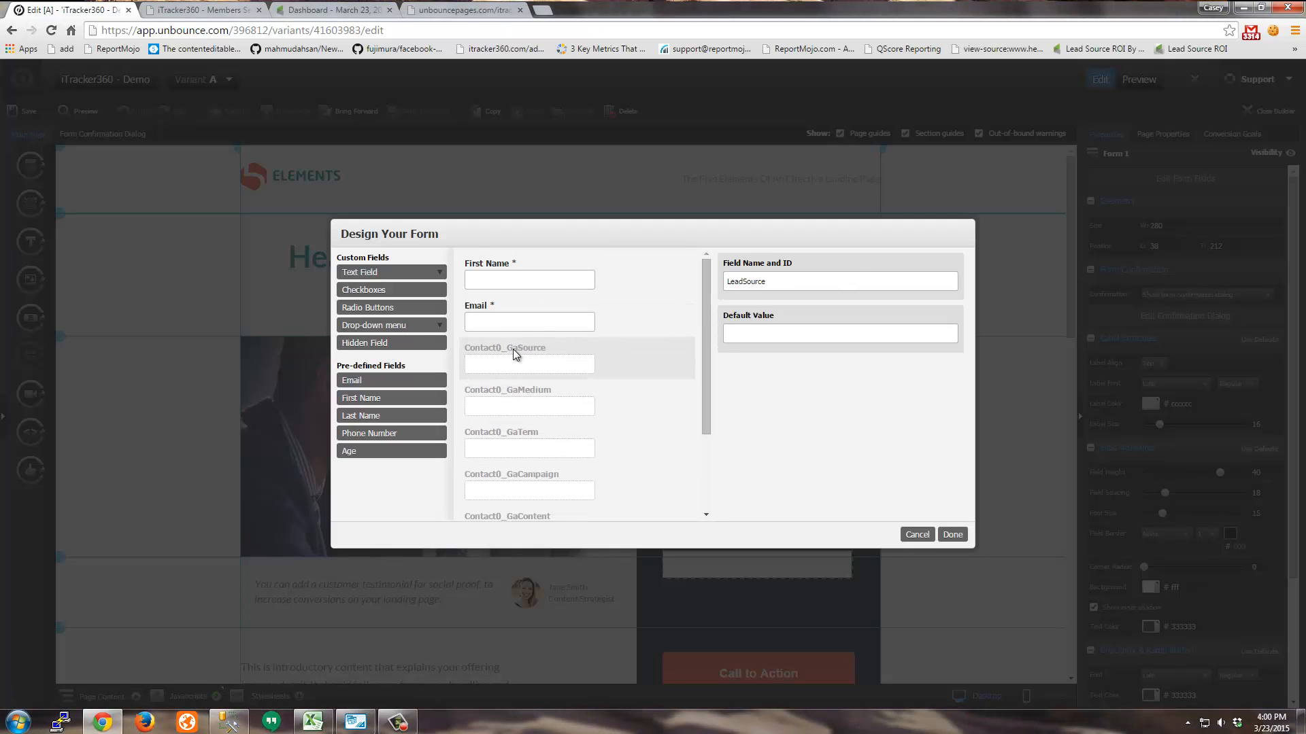
click(515, 352)
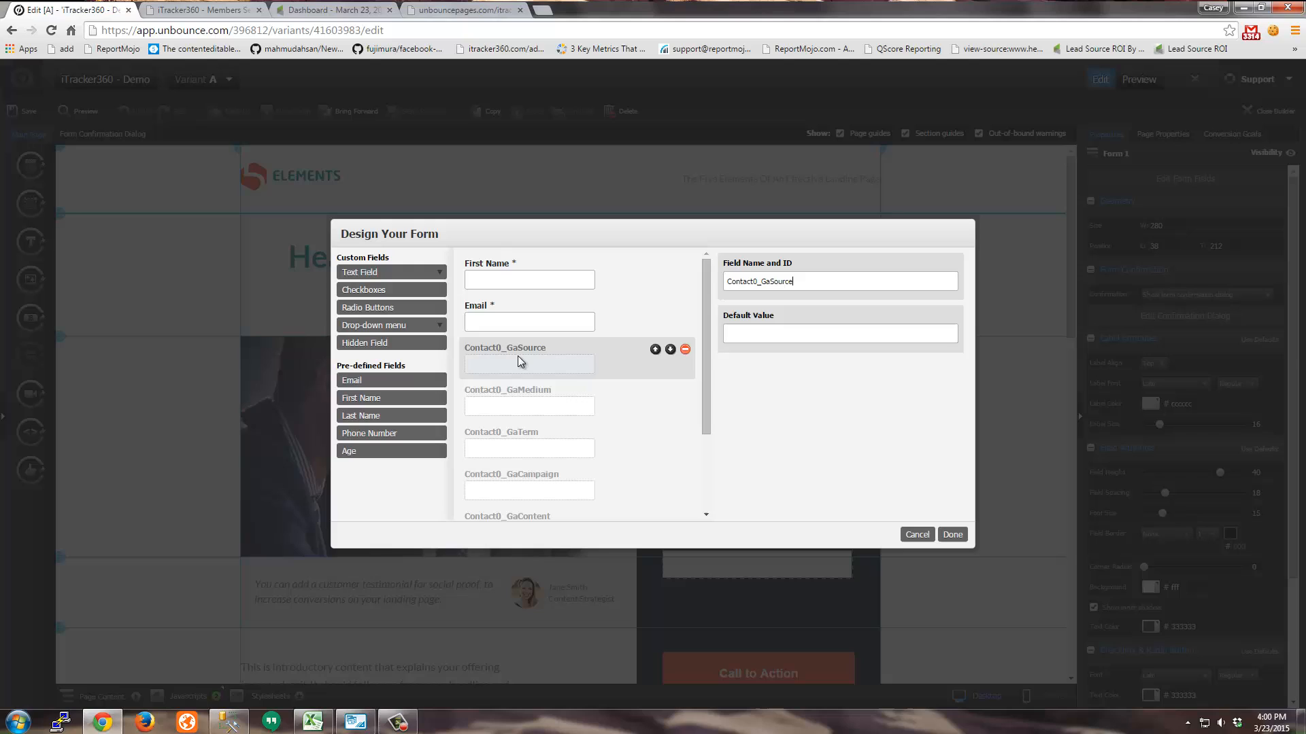
click(540, 408)
drag(708, 356, 718, 418)
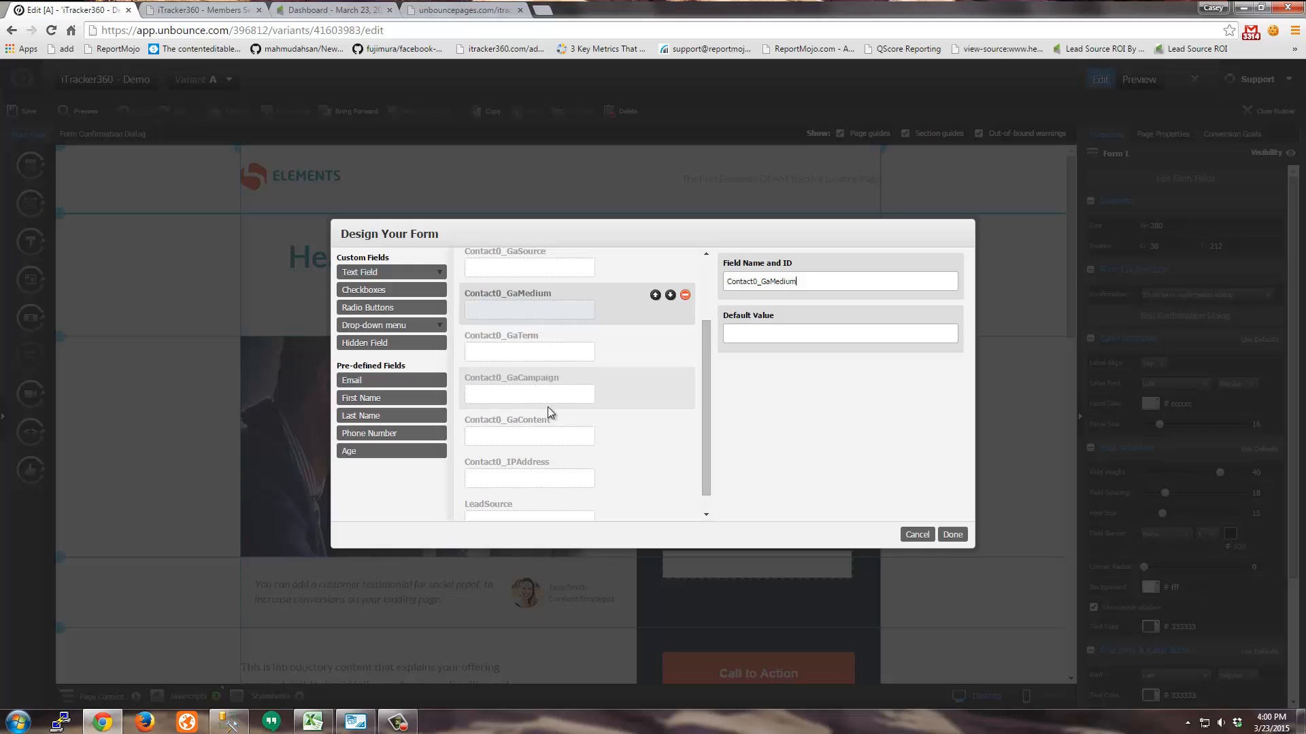
click(545, 470)
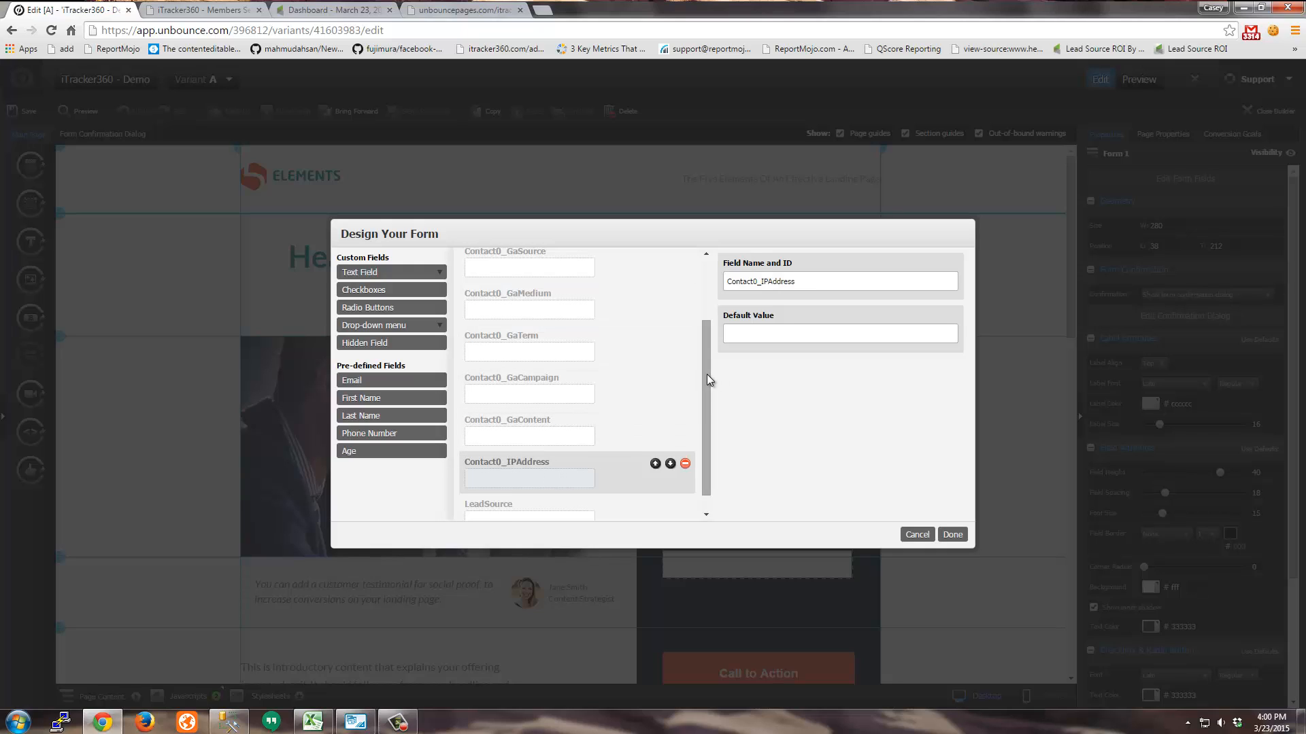
drag(707, 374, 567, 456)
click(534, 498)
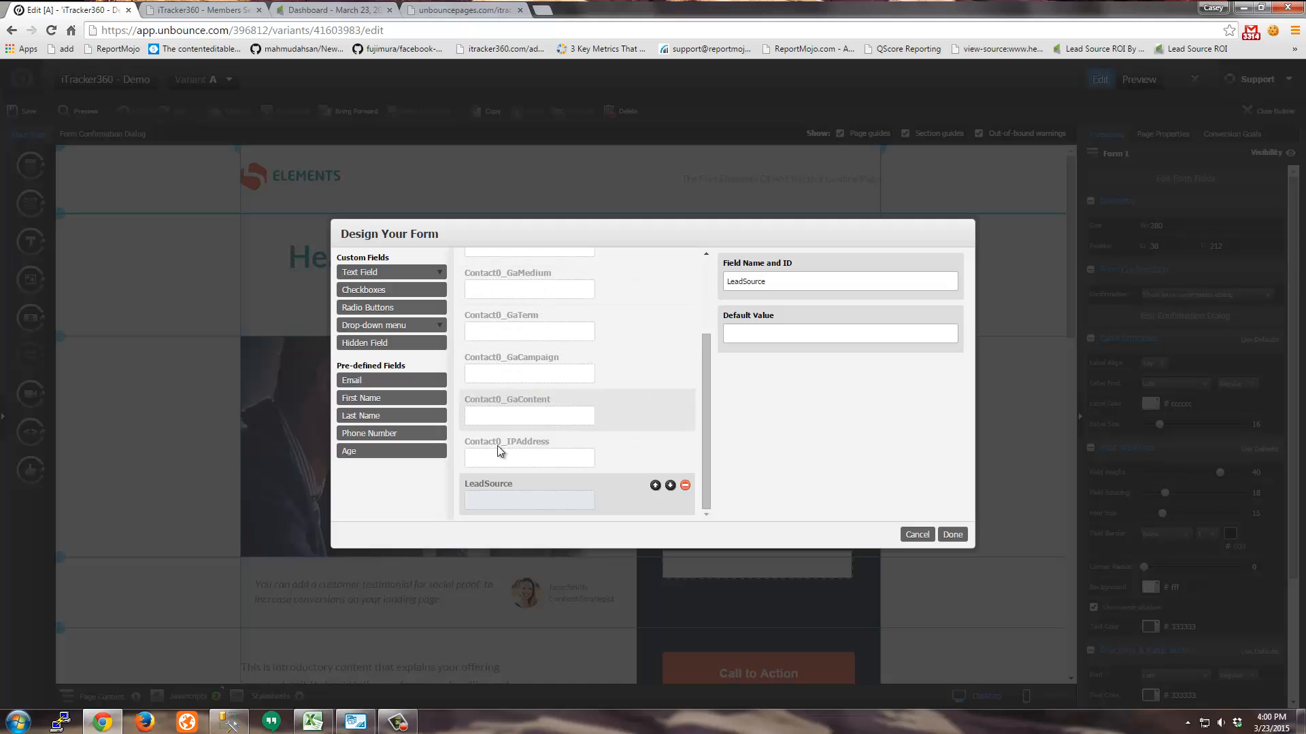
Step: Check the form's hidden field names against the custom field names in iTracker360's Custom Fields settings, including IPAddress
click(201, 10)
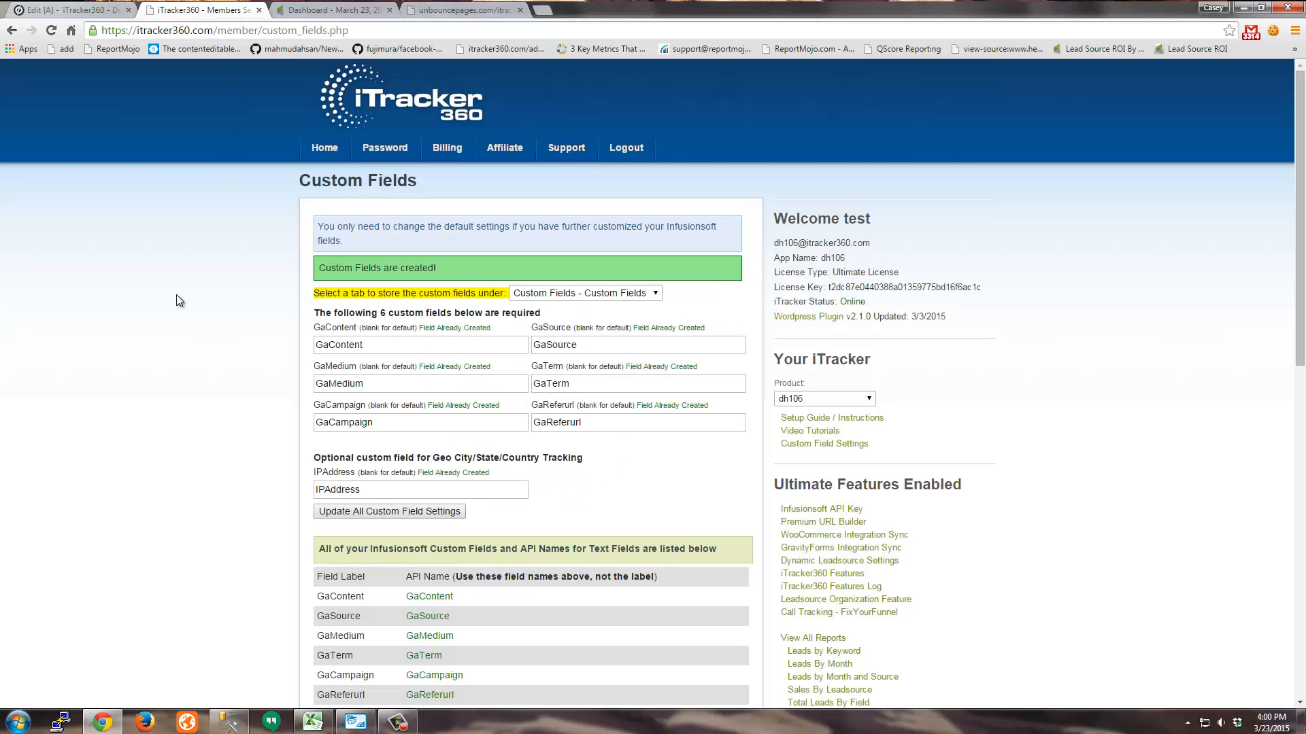
double_click(594, 344)
drag(596, 367, 435, 383)
click(589, 388)
double_click(320, 489)
click(291, 493)
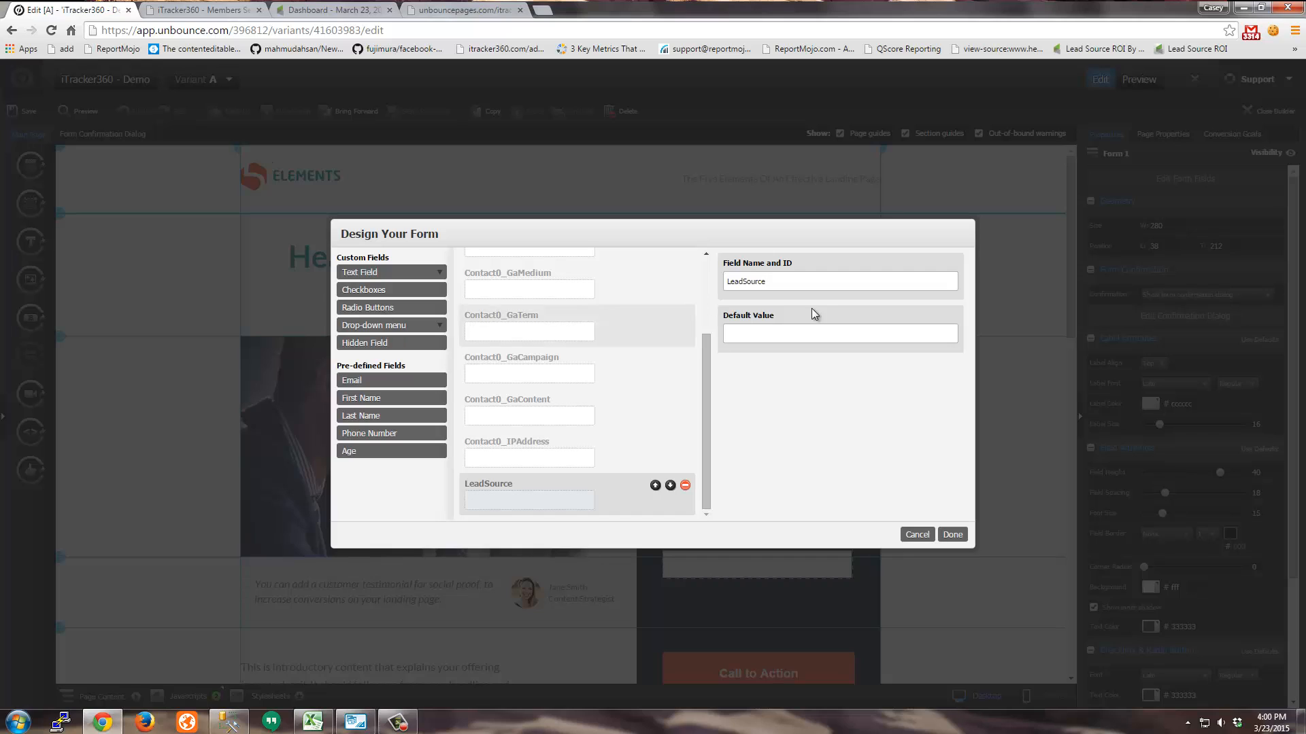
click(545, 384)
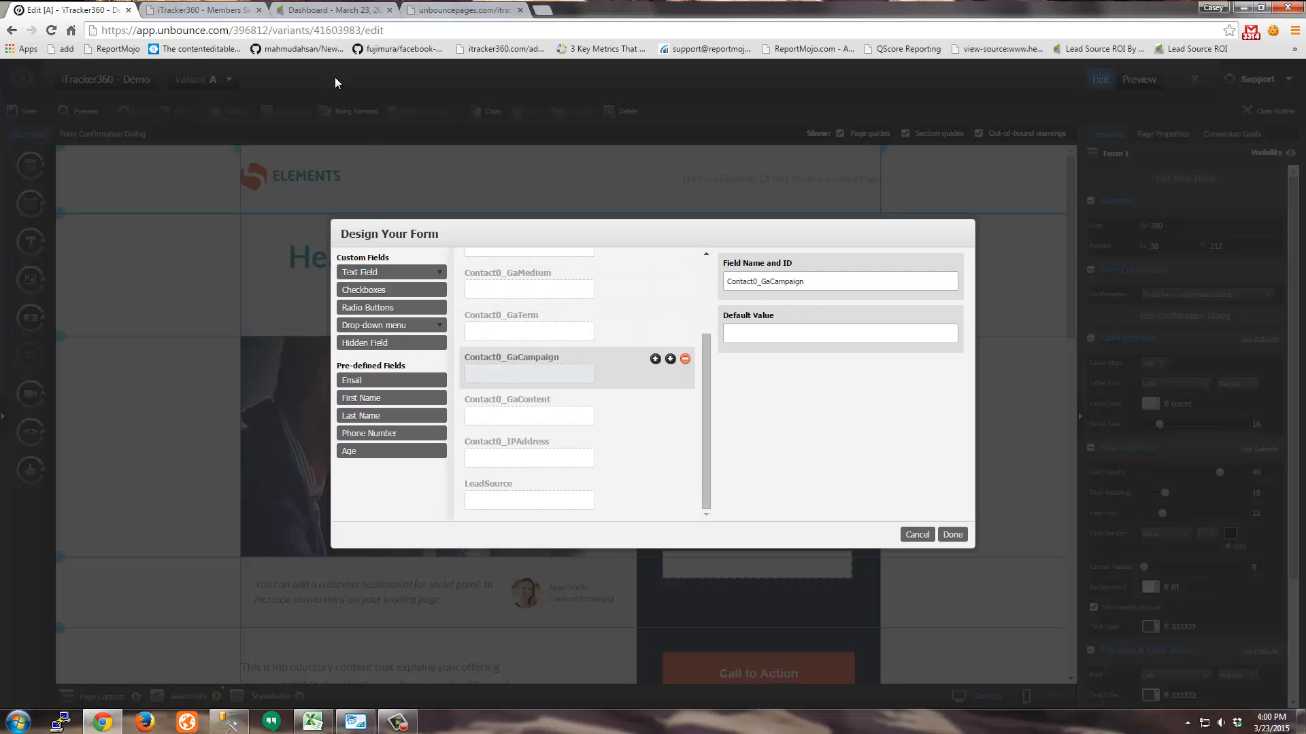
Step: Inspect the form code of the published demo page and examine its hidden Contact0 field names
click(412, 11)
right_click(809, 429)
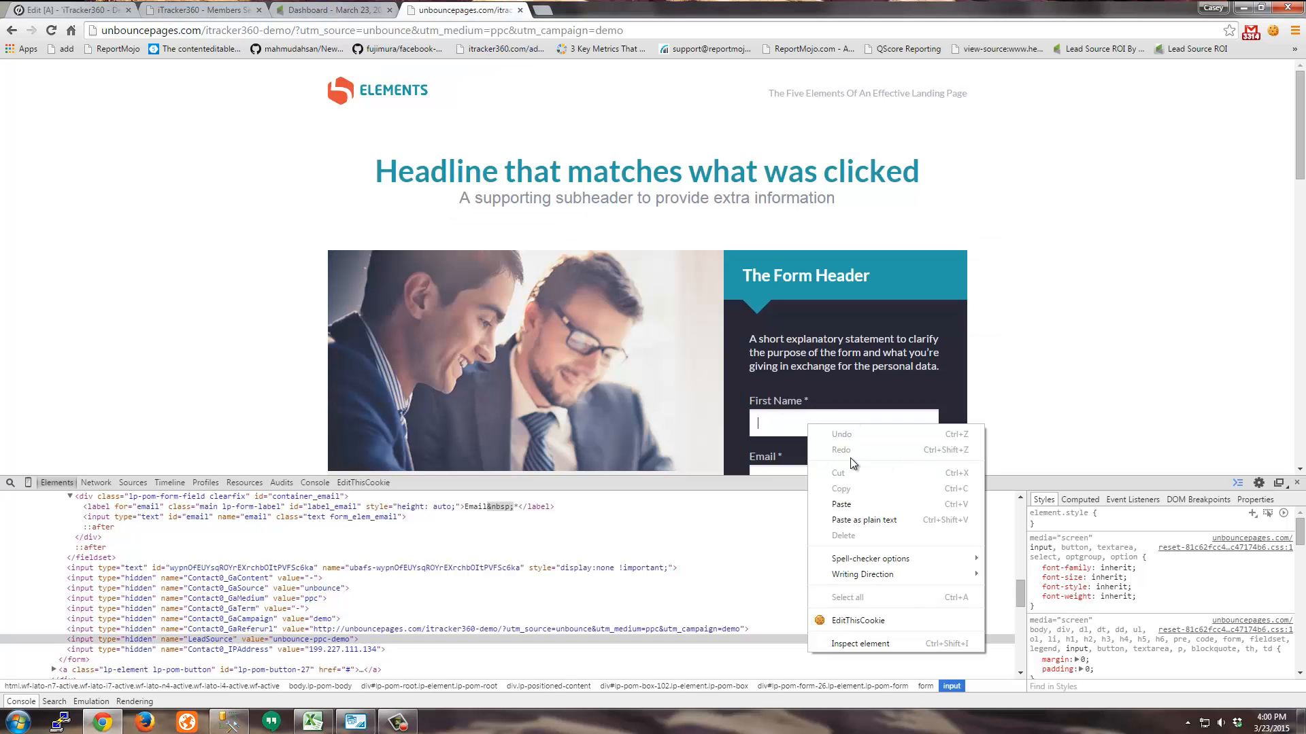
click(864, 645)
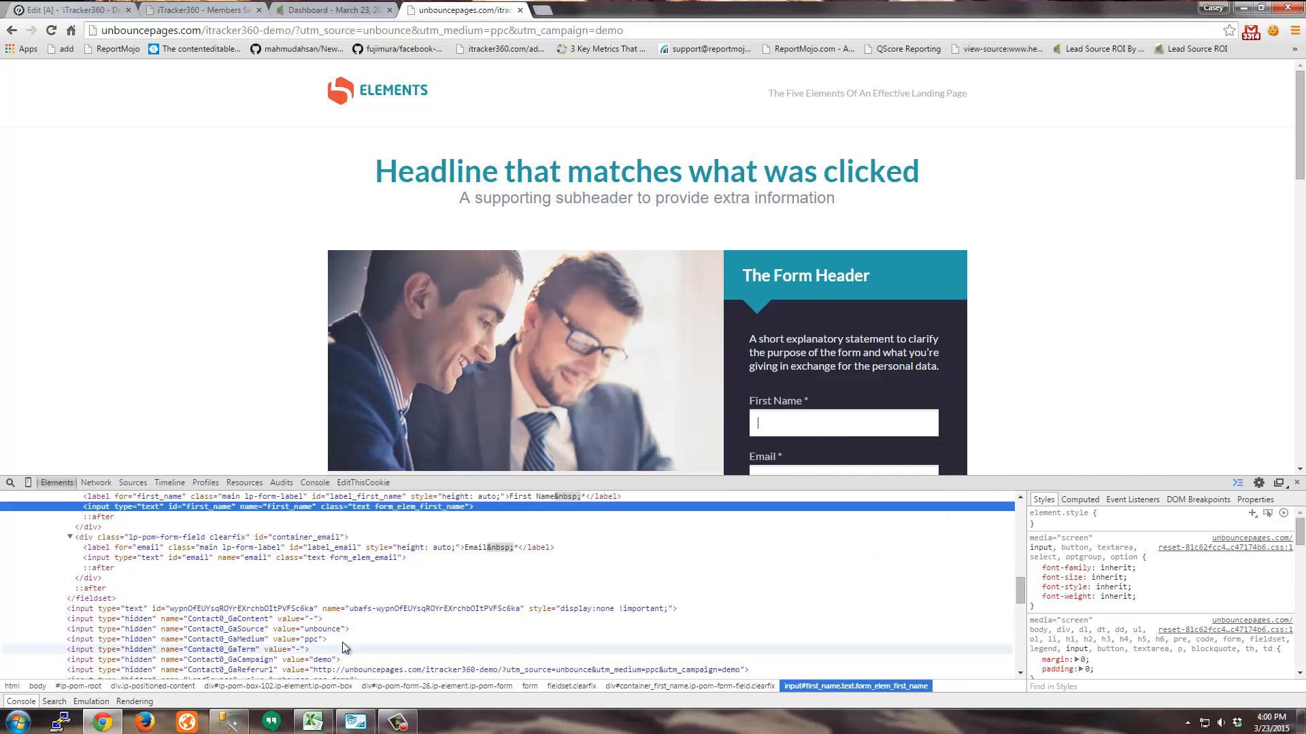
scroll(341, 642, down, 5)
click(229, 536)
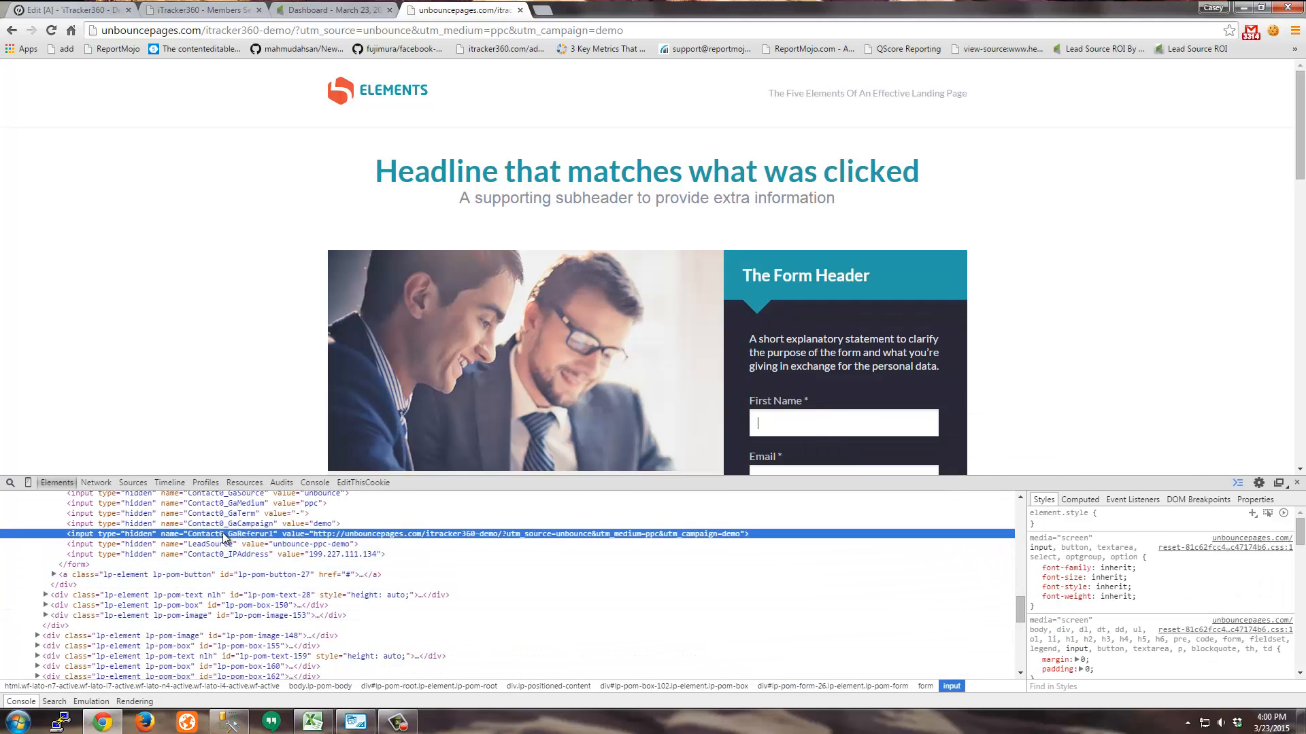
scroll(228, 537, up, 2)
double_click(226, 552)
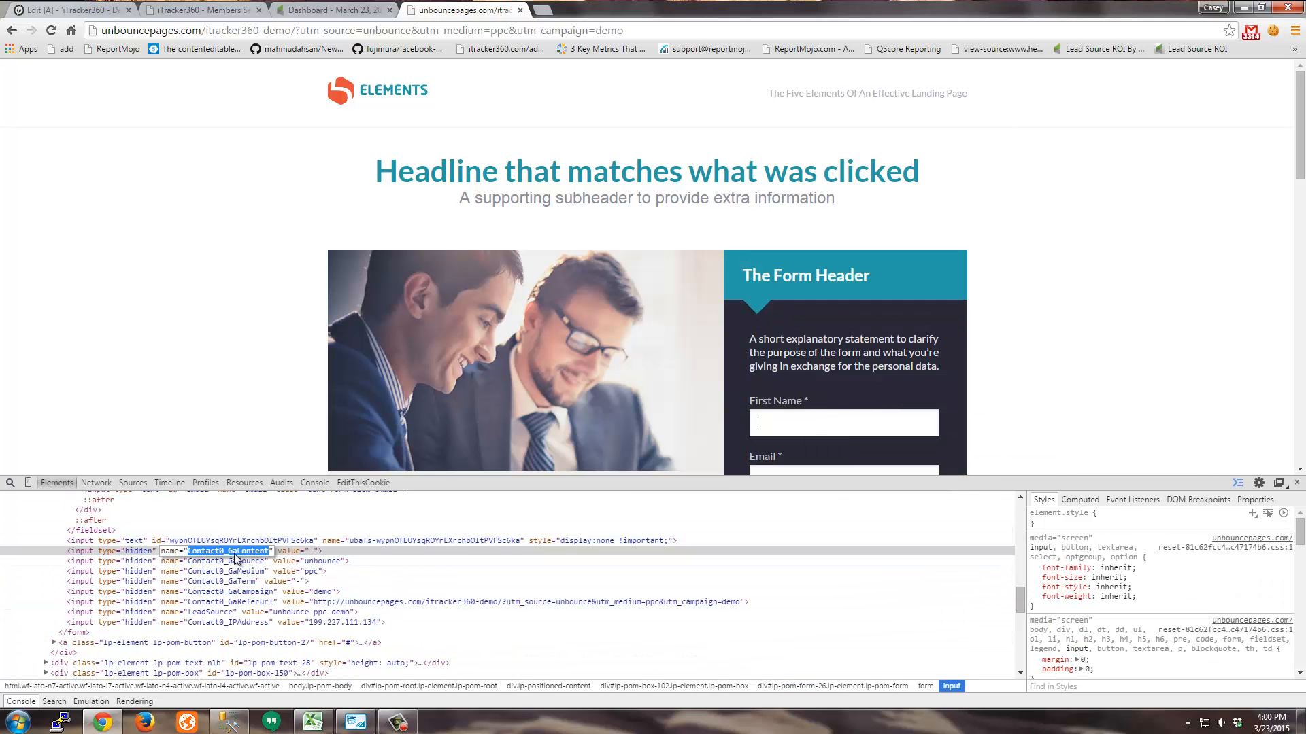
key(Escape)
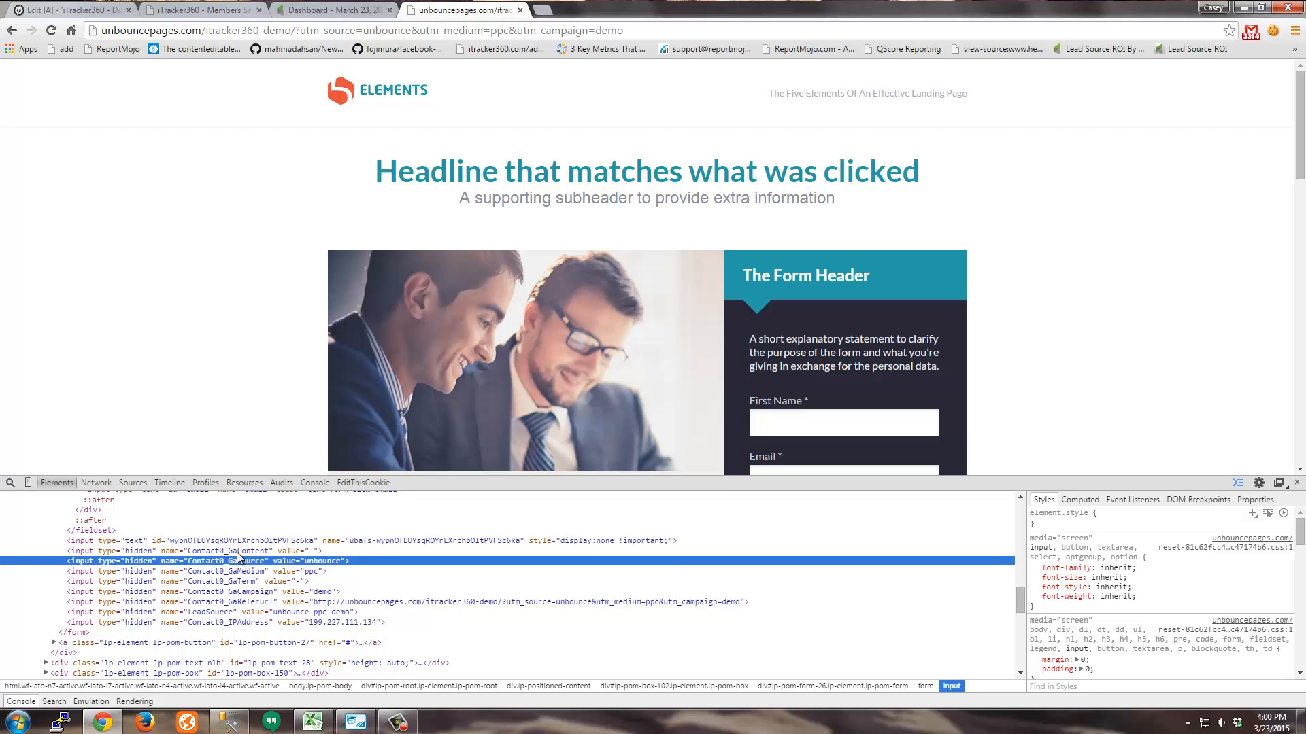
click(211, 565)
Step: Accept the form's field design, save the landing page and close the page builder
click(93, 13)
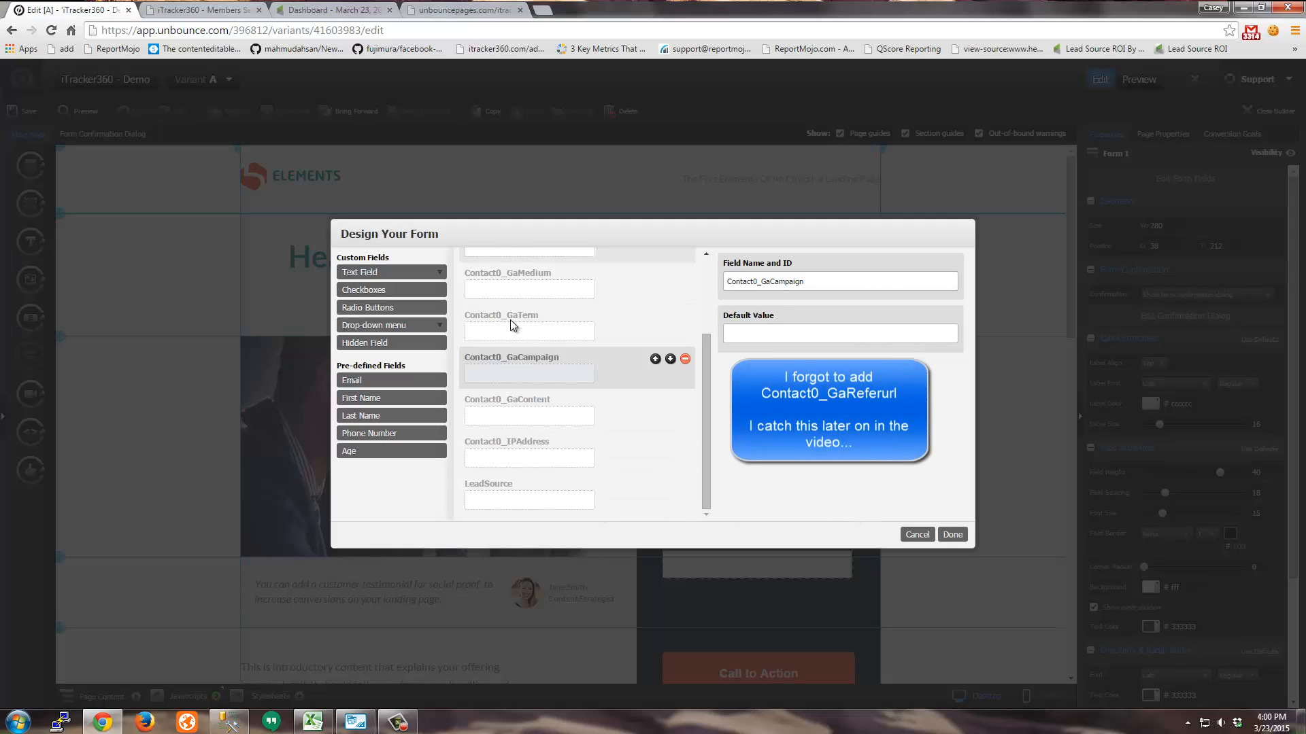
click(952, 535)
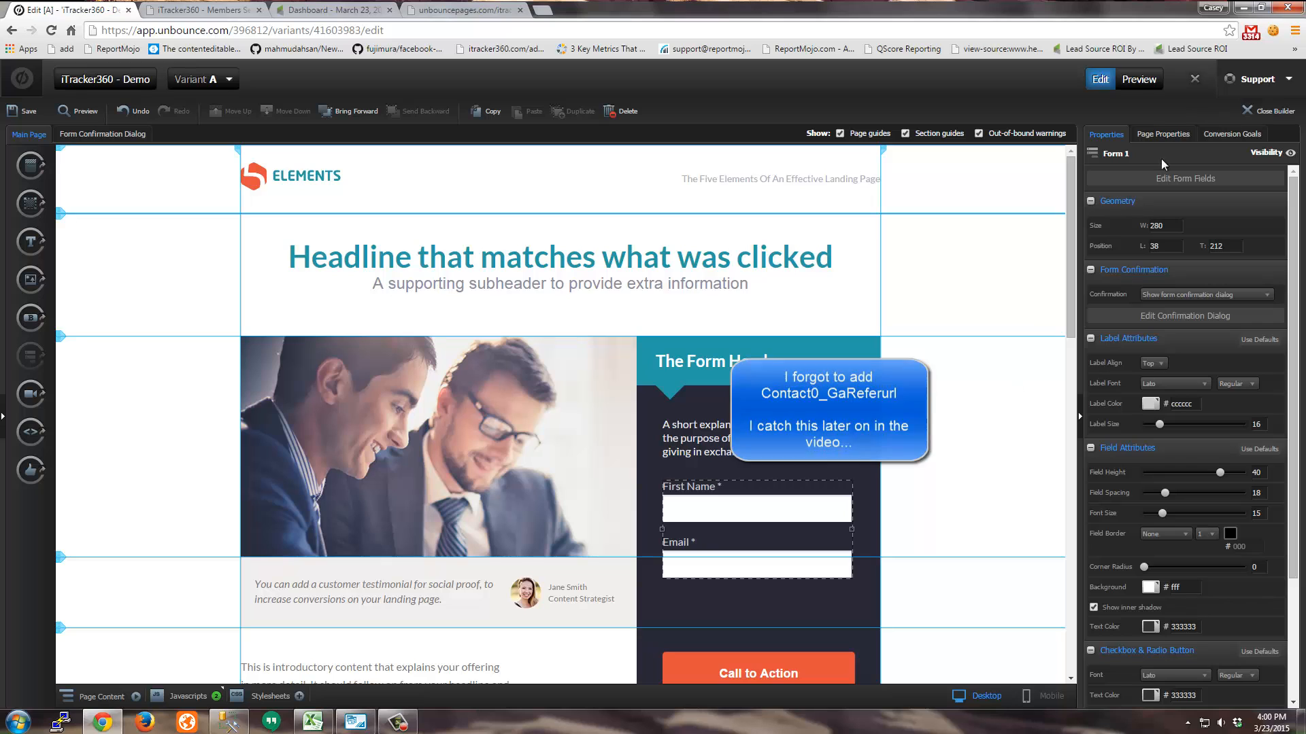
click(23, 114)
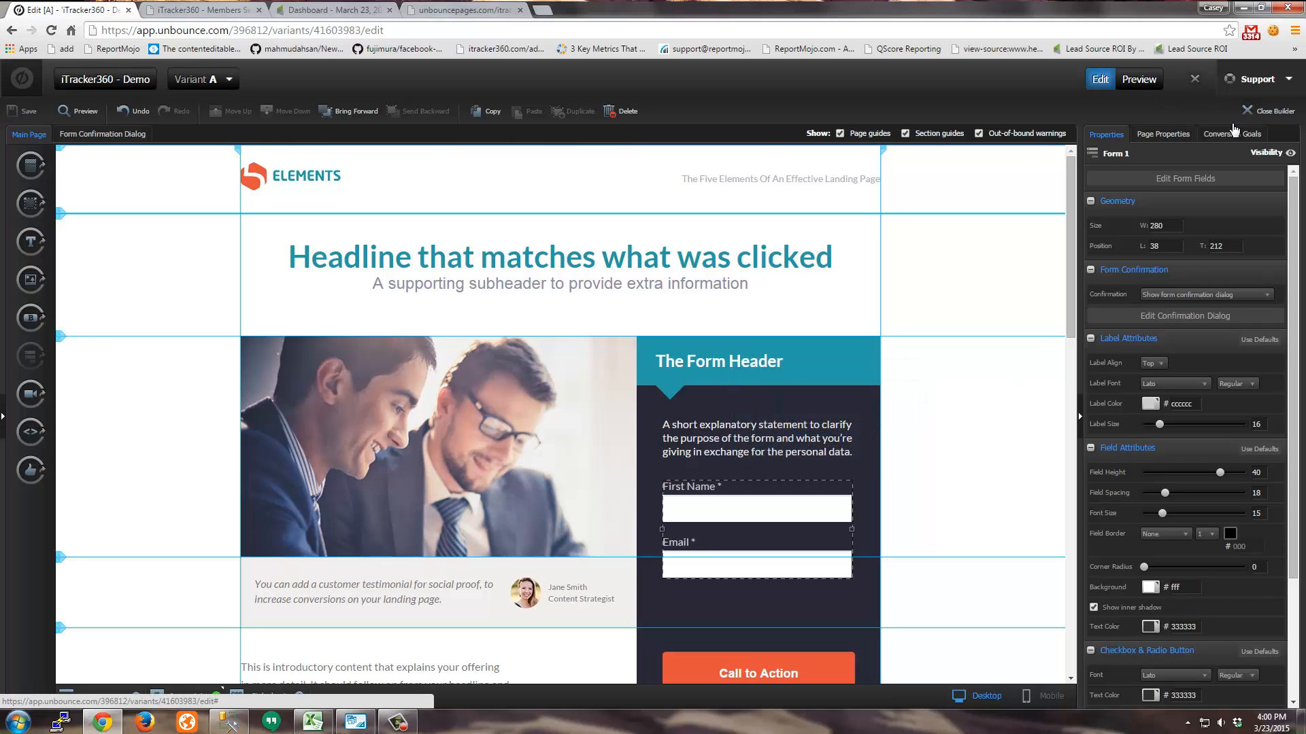
click(1266, 110)
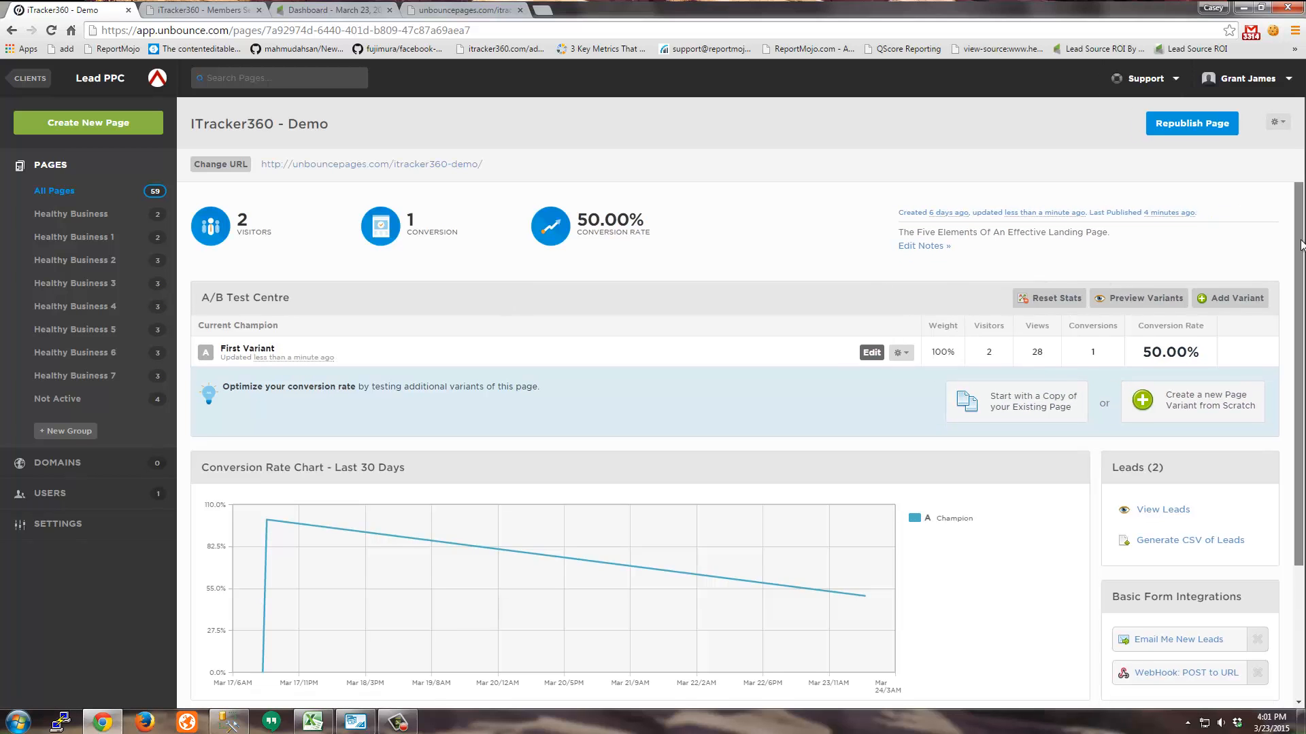
Step: Open the field mapping of the page's Infusionsoft integration and review the listed form fields
scroll(1301, 245, down, 3)
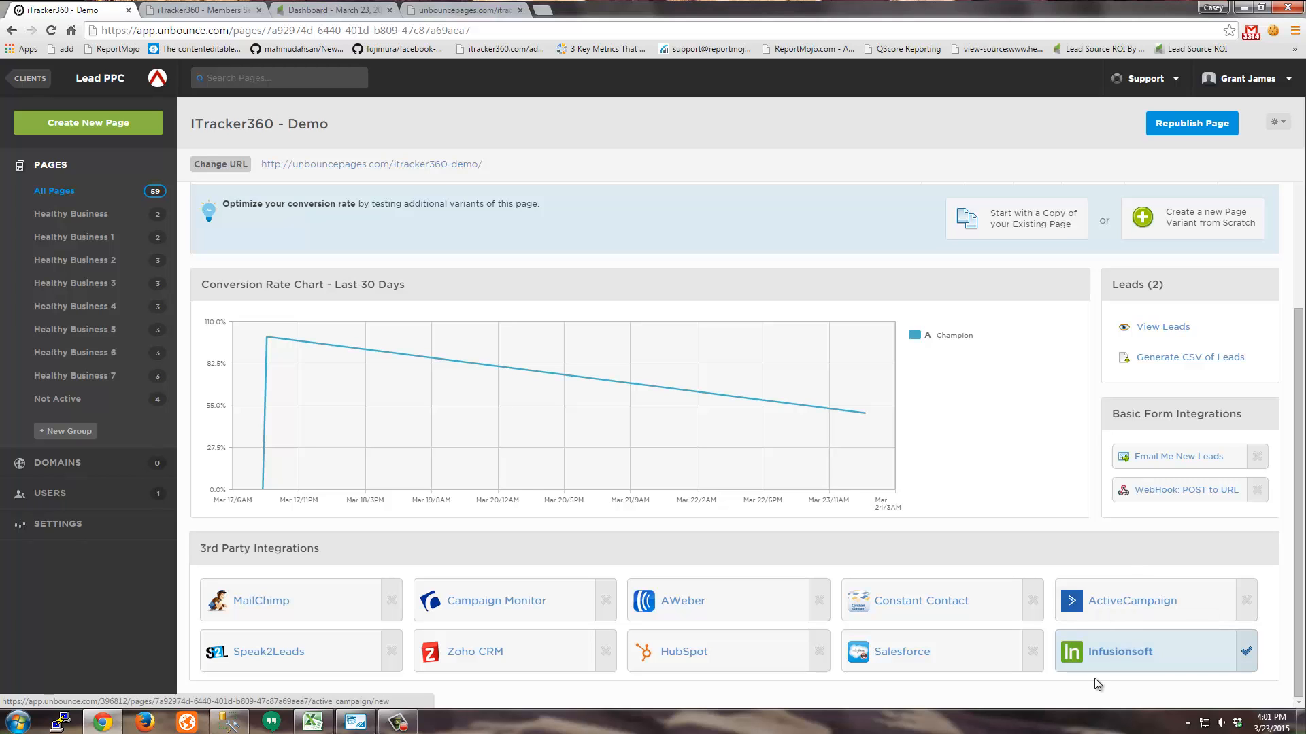
click(1107, 656)
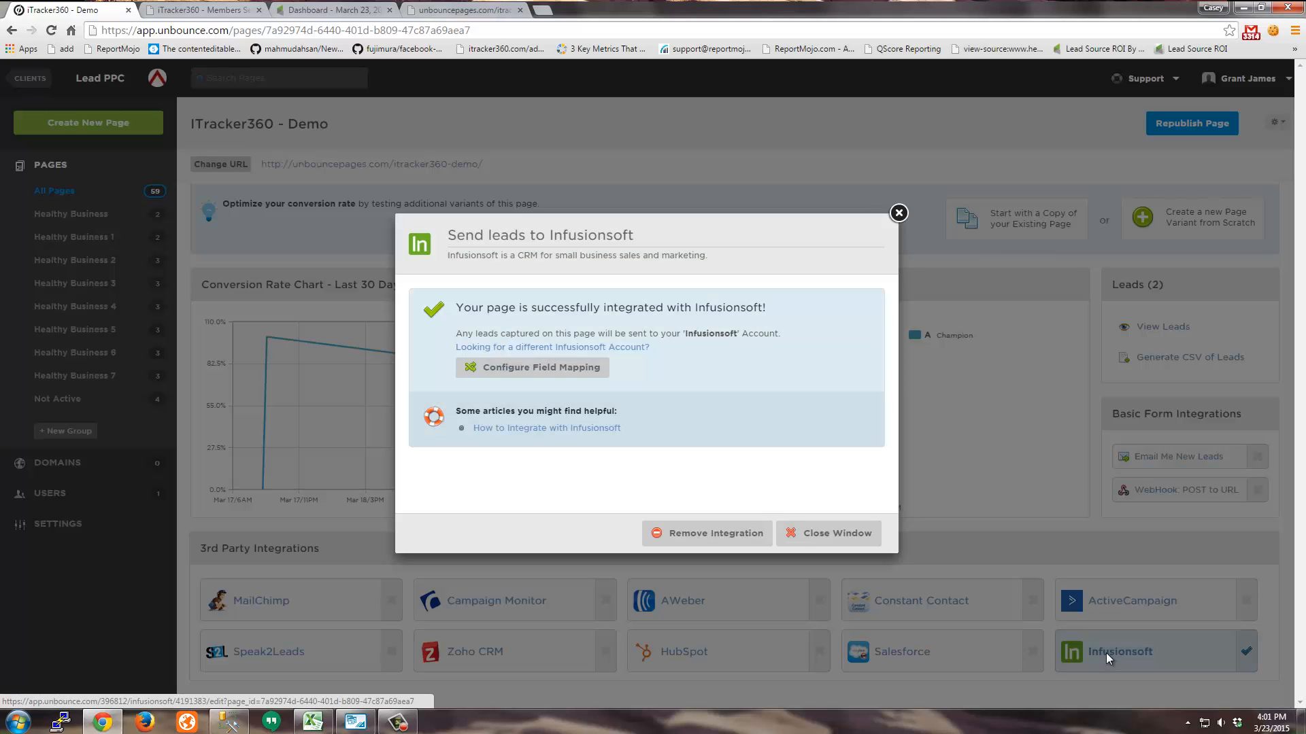
click(537, 367)
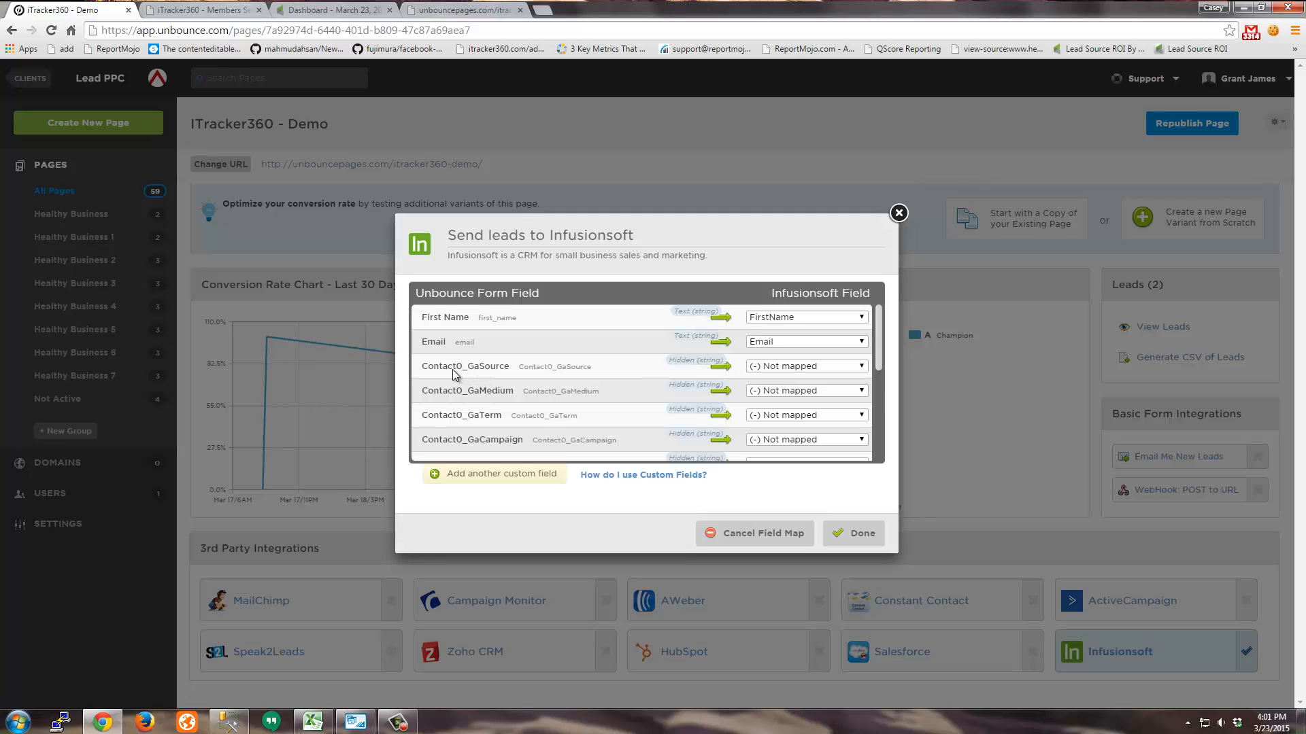
scroll(469, 372, down, 1)
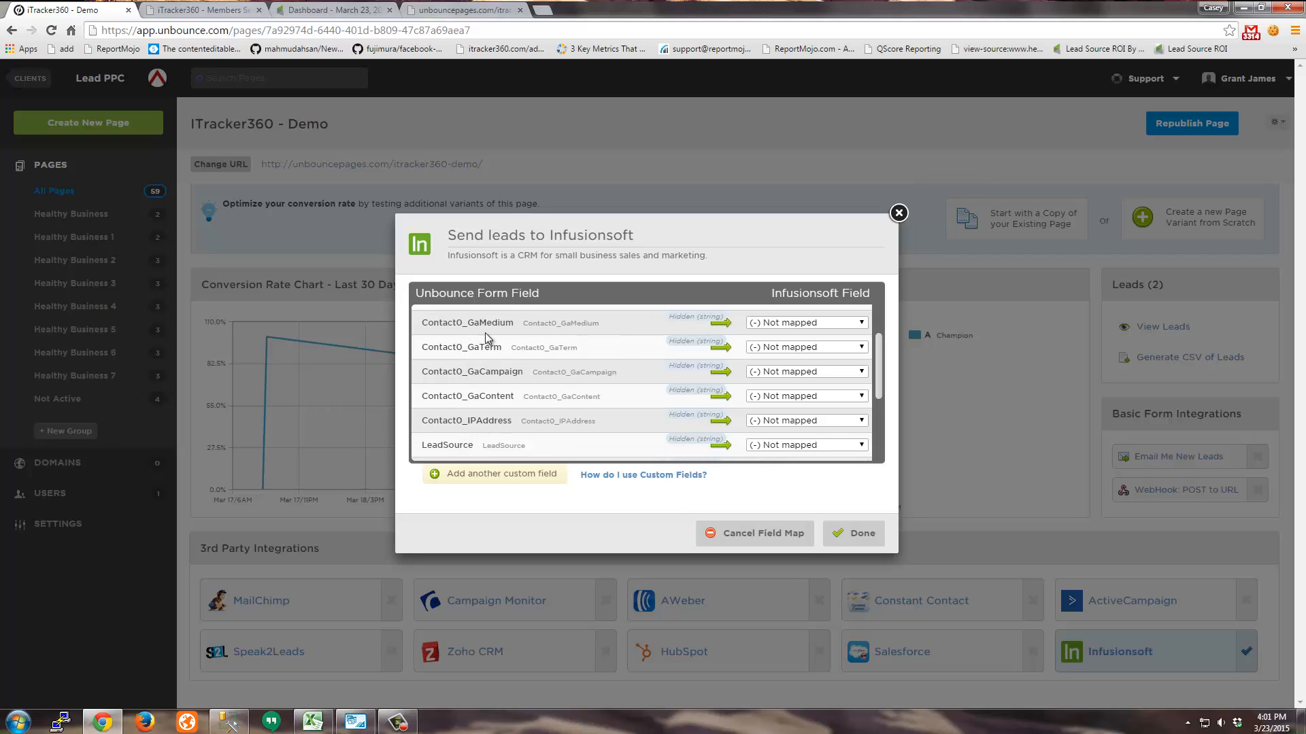
scroll(489, 362, up, 1)
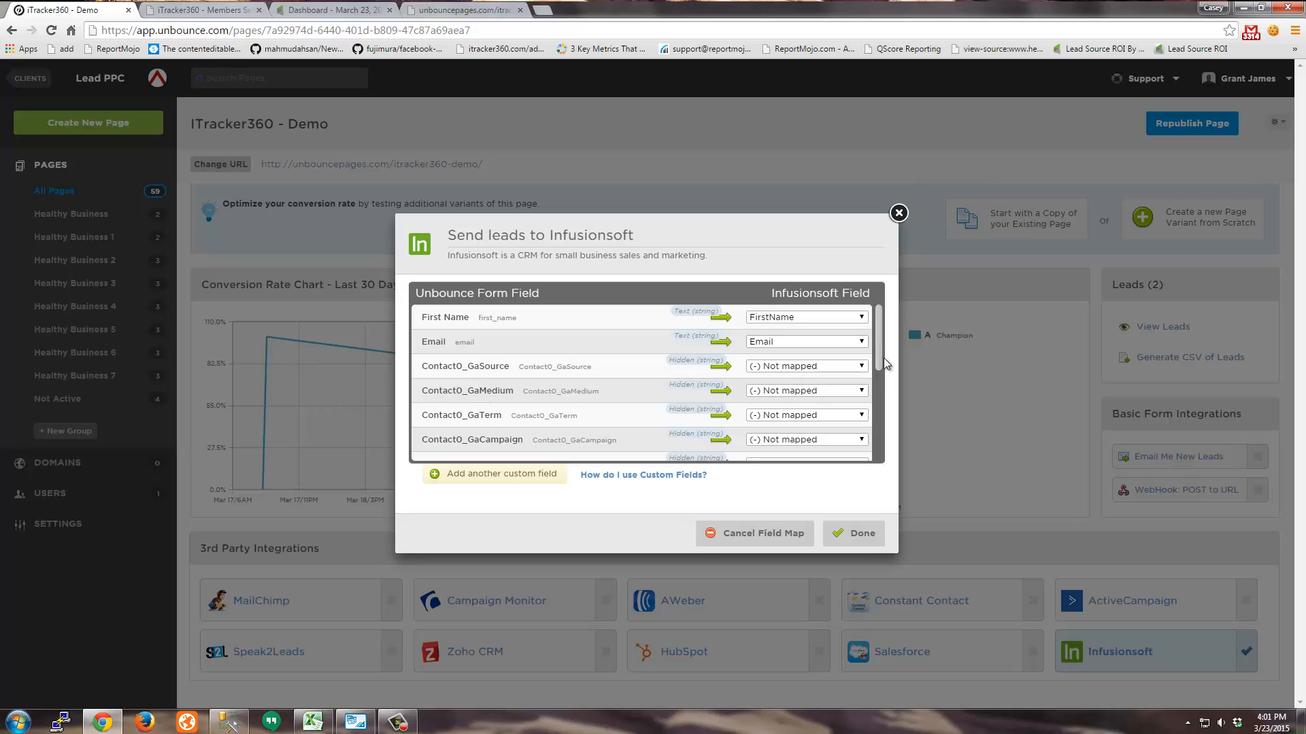
Step: Map Contact0_GaSource to the Infusionsoft field _GaSource and Contact0_GaMedium to _GaMedium
click(859, 367)
drag(865, 393, 861, 559)
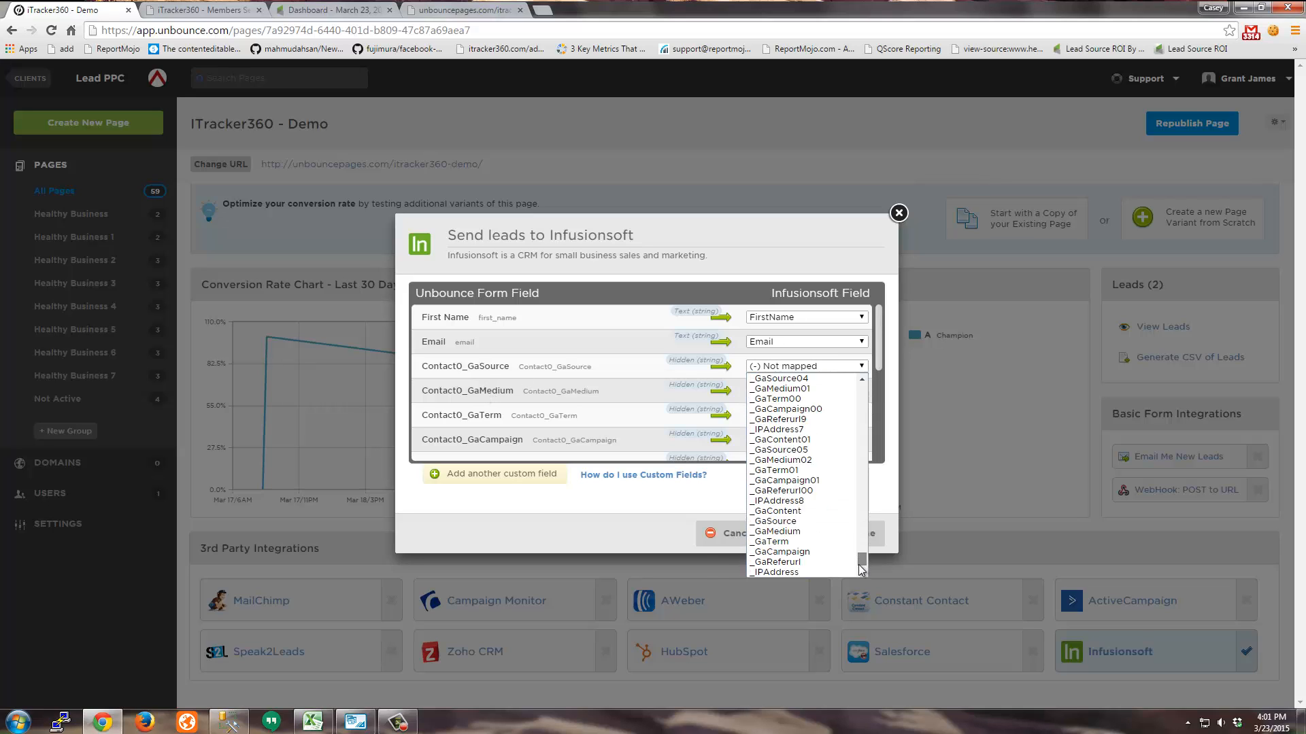
click(801, 522)
click(838, 391)
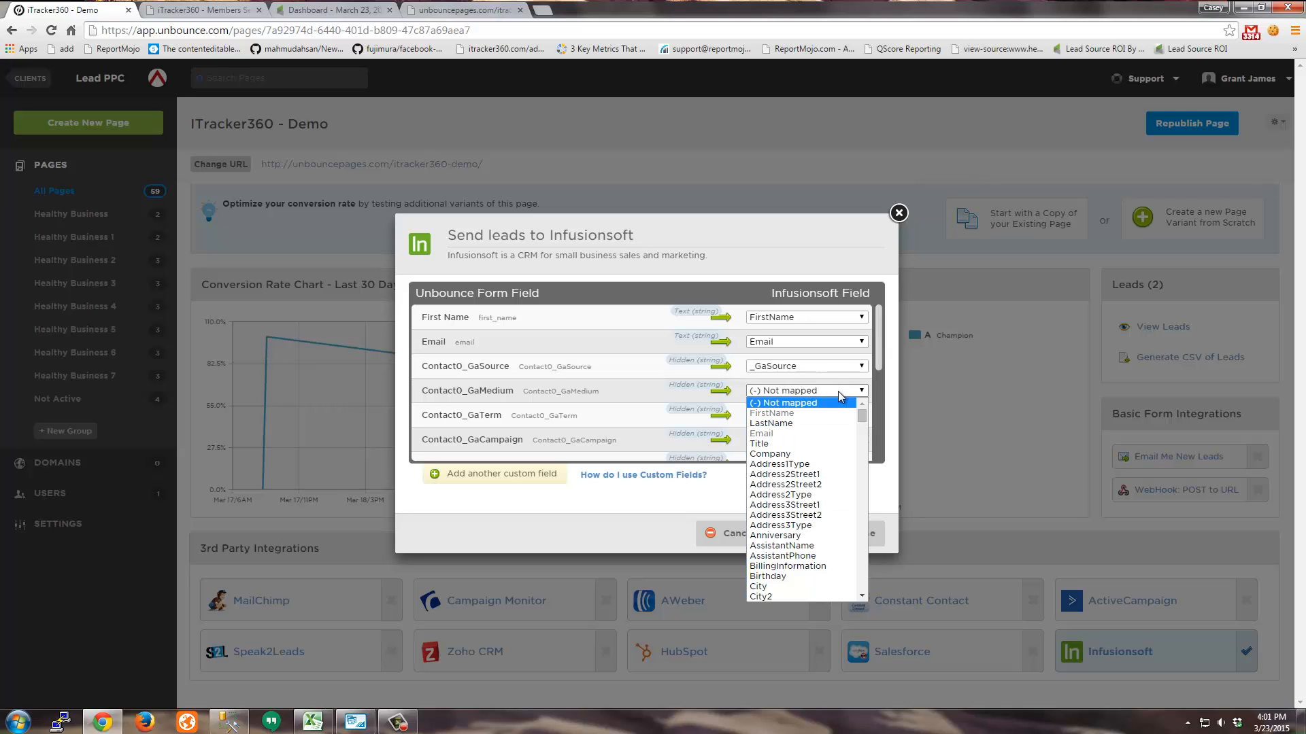
drag(863, 419, 846, 590)
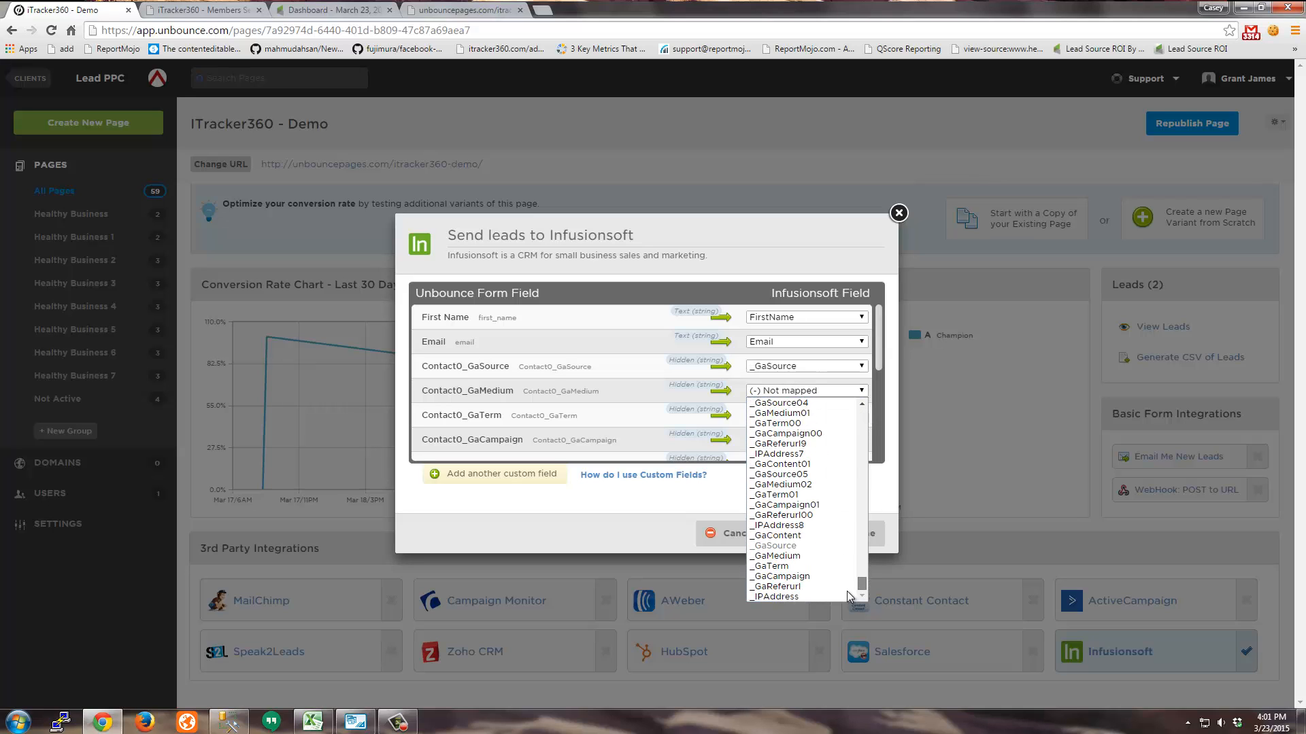
click(805, 557)
Step: Map Contact0_GaTerm to the Infusionsoft field _GaTerm and Contact0_GaCampaign to _GaCampaign
click(848, 417)
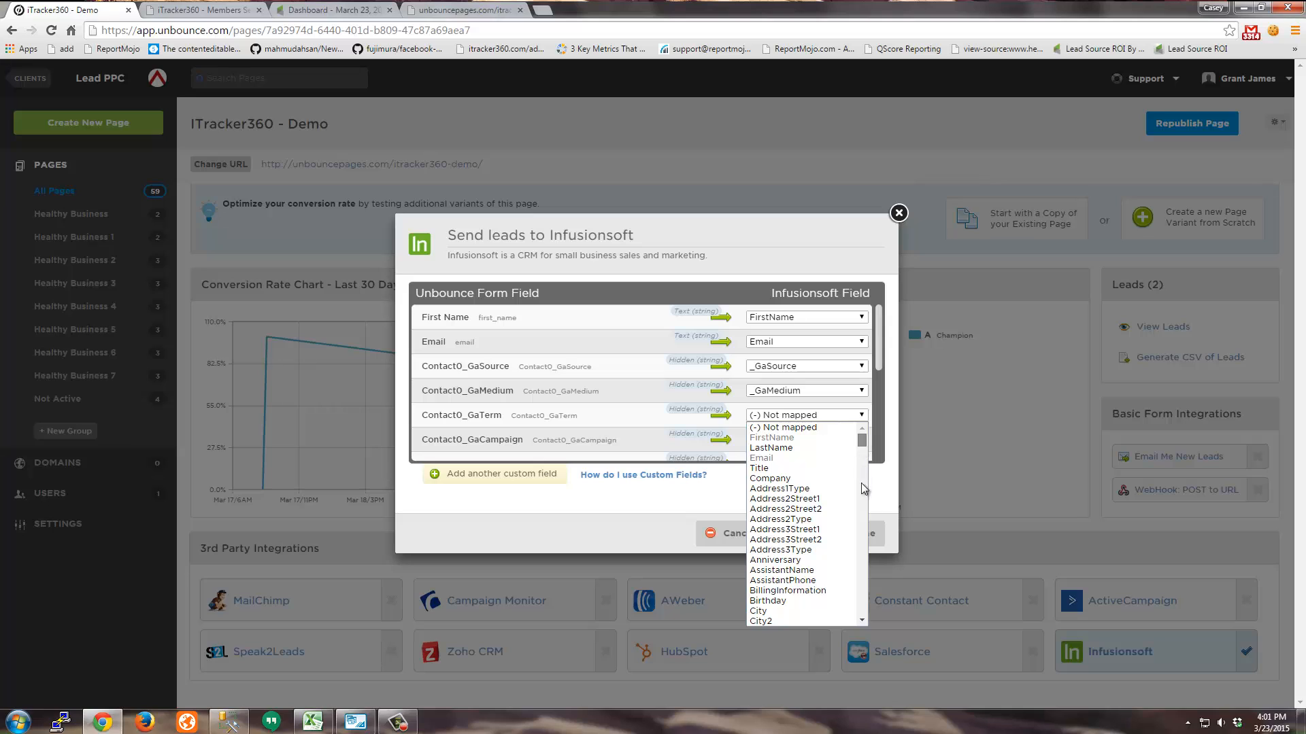
drag(861, 483, 857, 614)
click(813, 592)
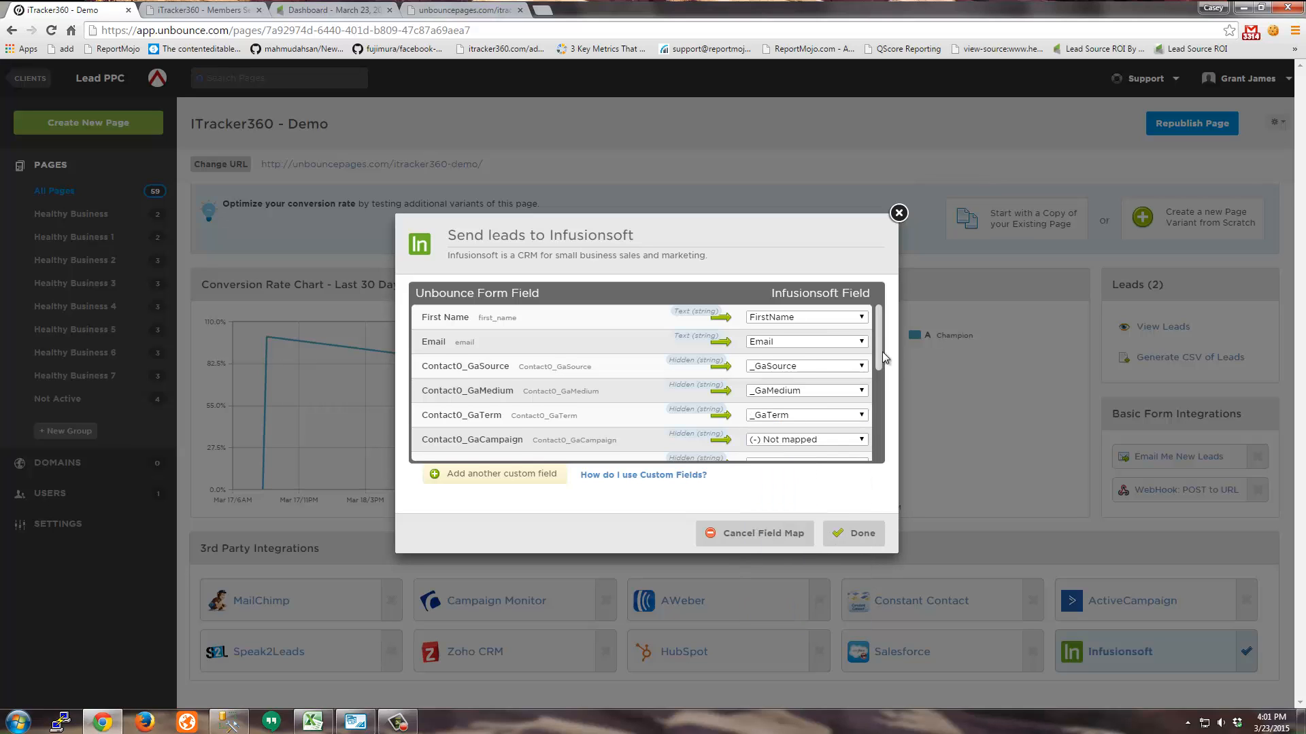
scroll(879, 357, down, 1)
click(862, 383)
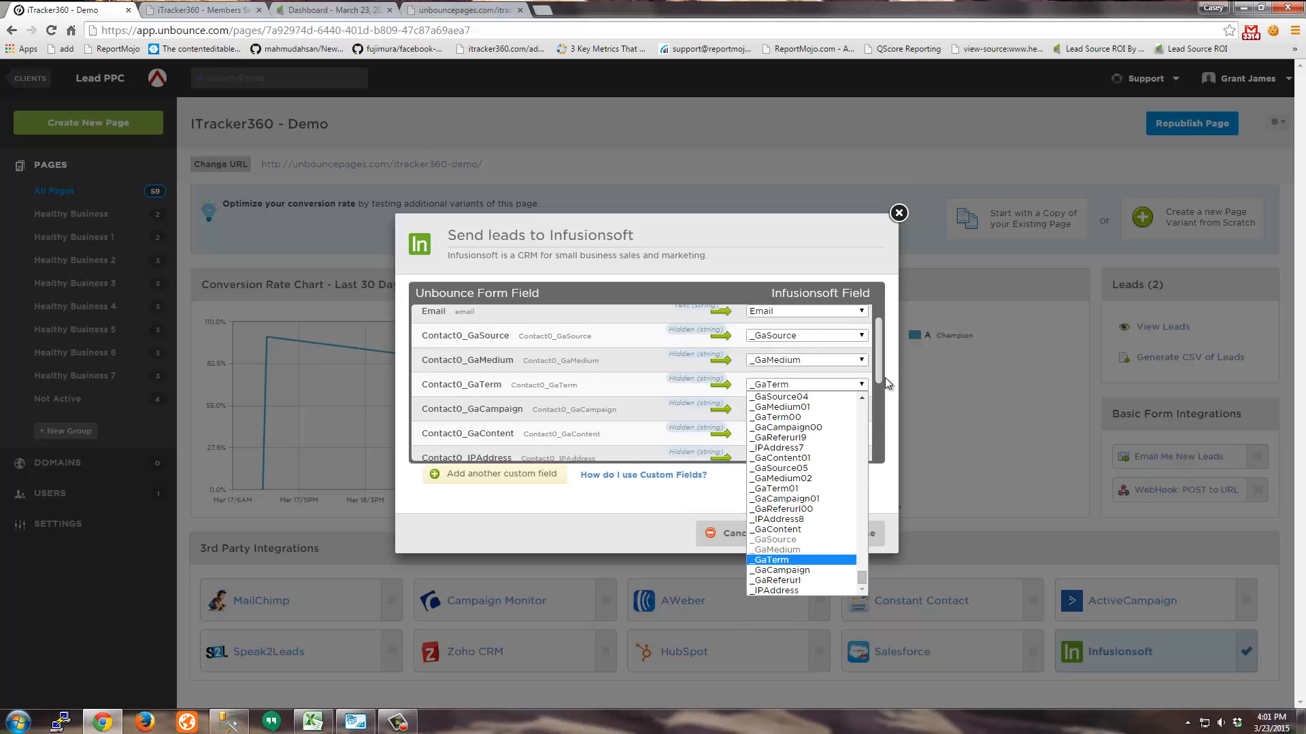
click(884, 377)
scroll(880, 361, down, 1)
click(862, 381)
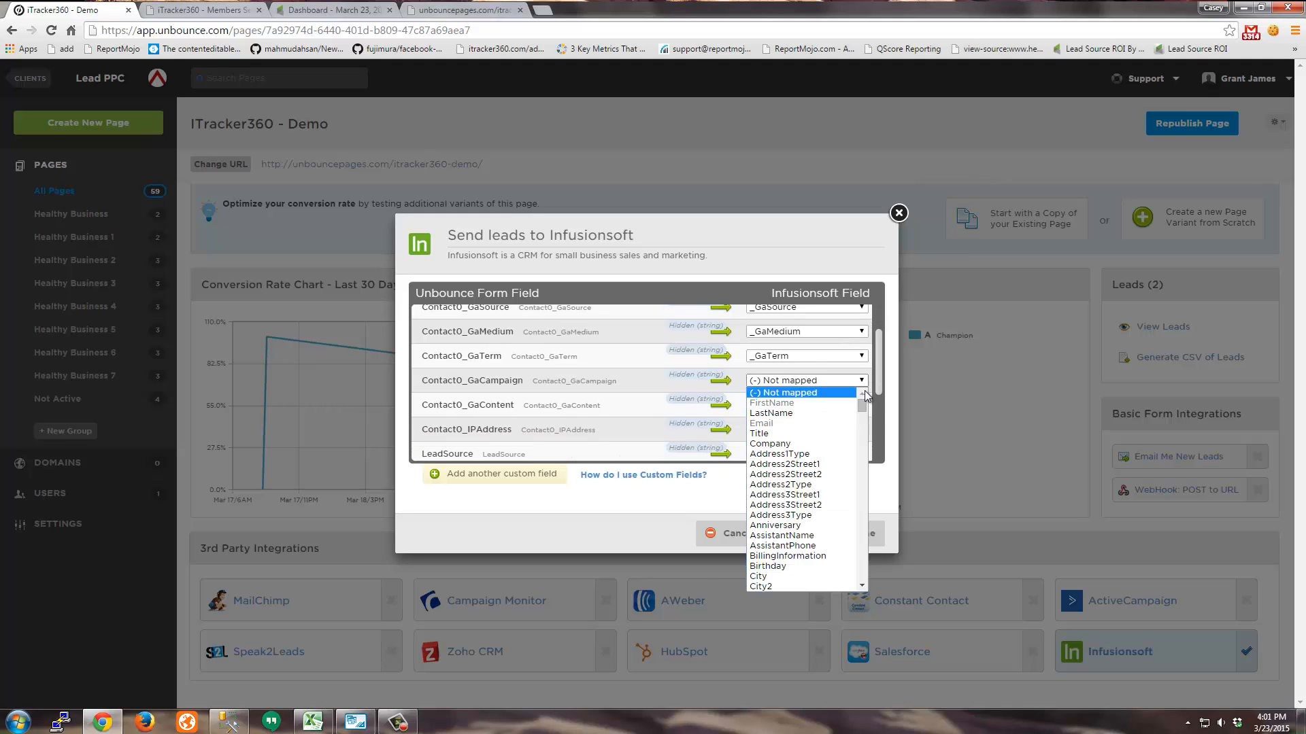
drag(864, 395, 831, 581)
click(818, 570)
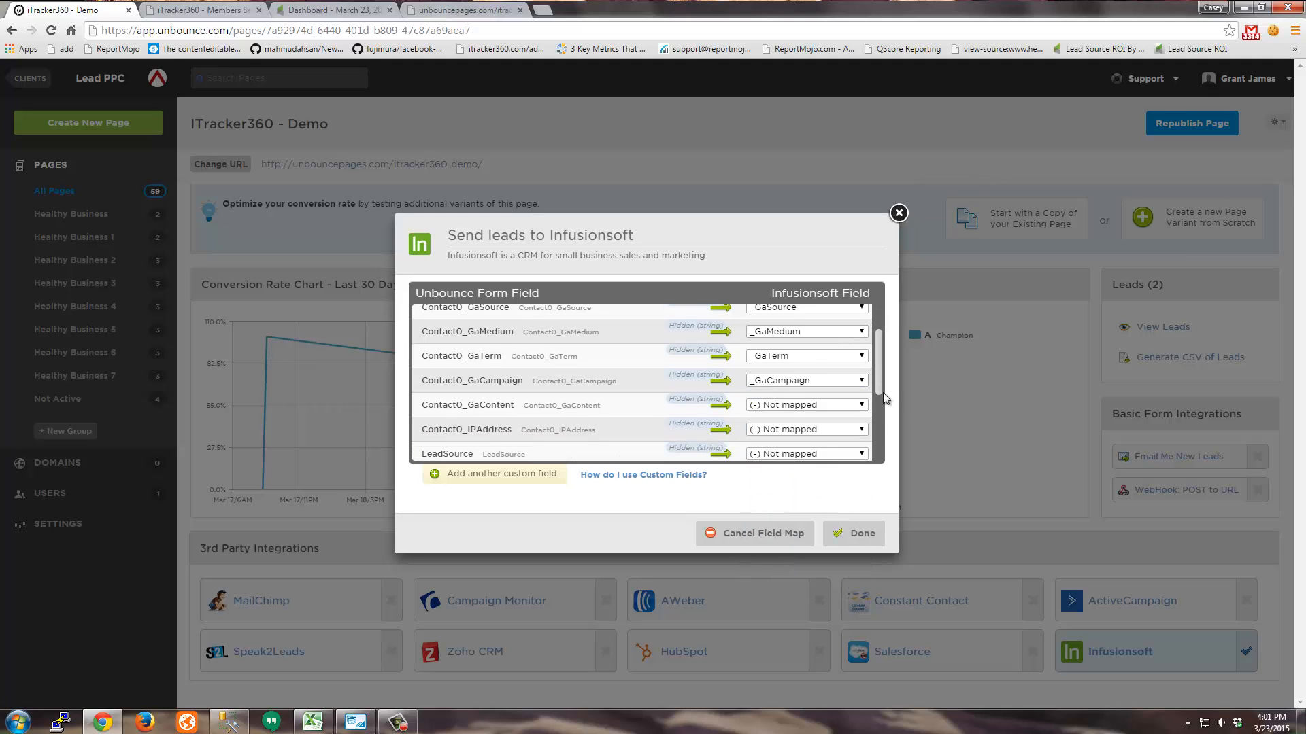
Step: Map Contact0_GaContent to the Infusionsoft field _GaContent and Contact0_IPAddress to _IPAddress
click(861, 404)
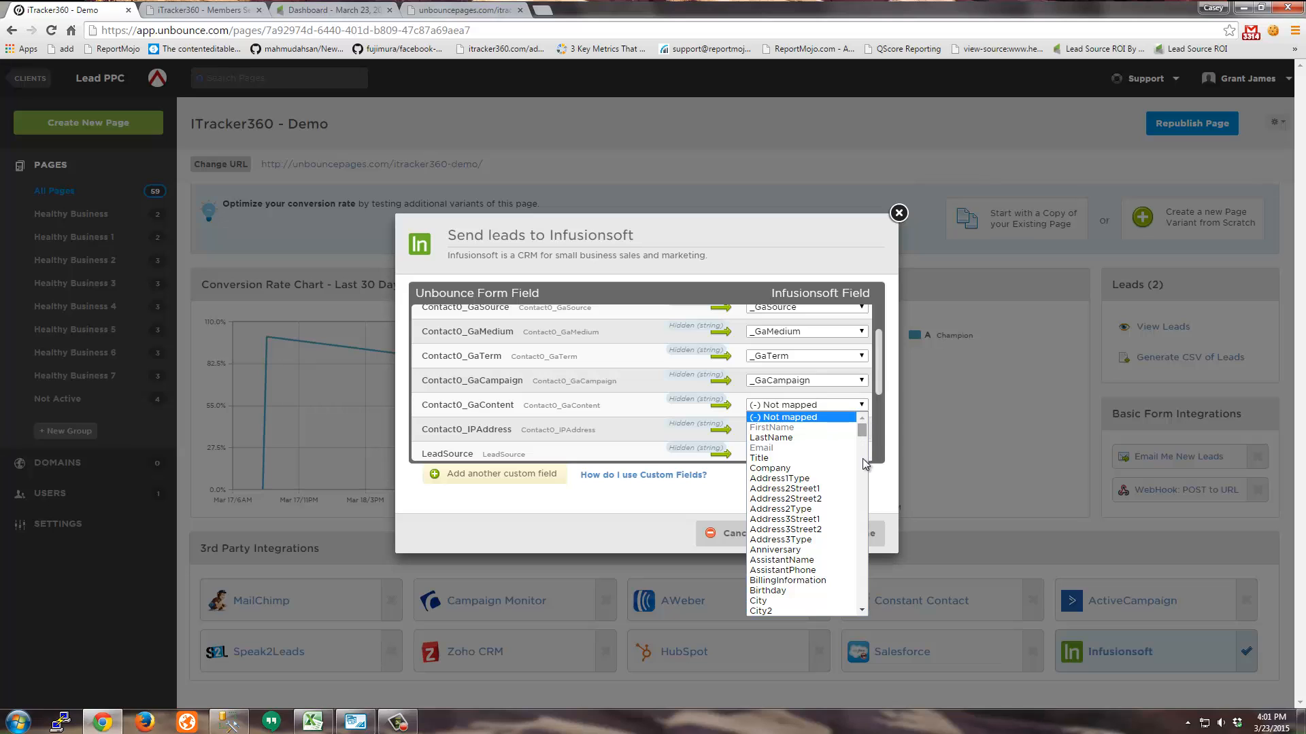
drag(867, 457, 868, 598)
click(806, 551)
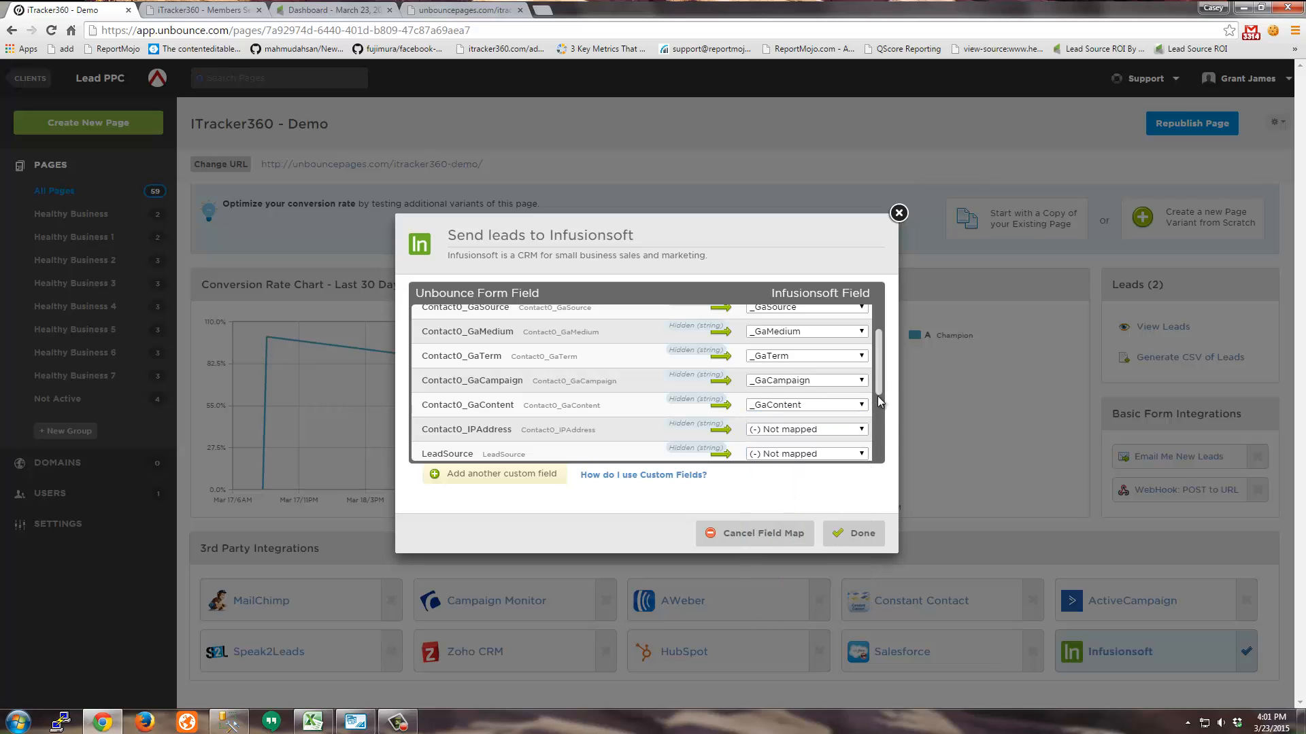
scroll(864, 387, down, 1)
click(847, 401)
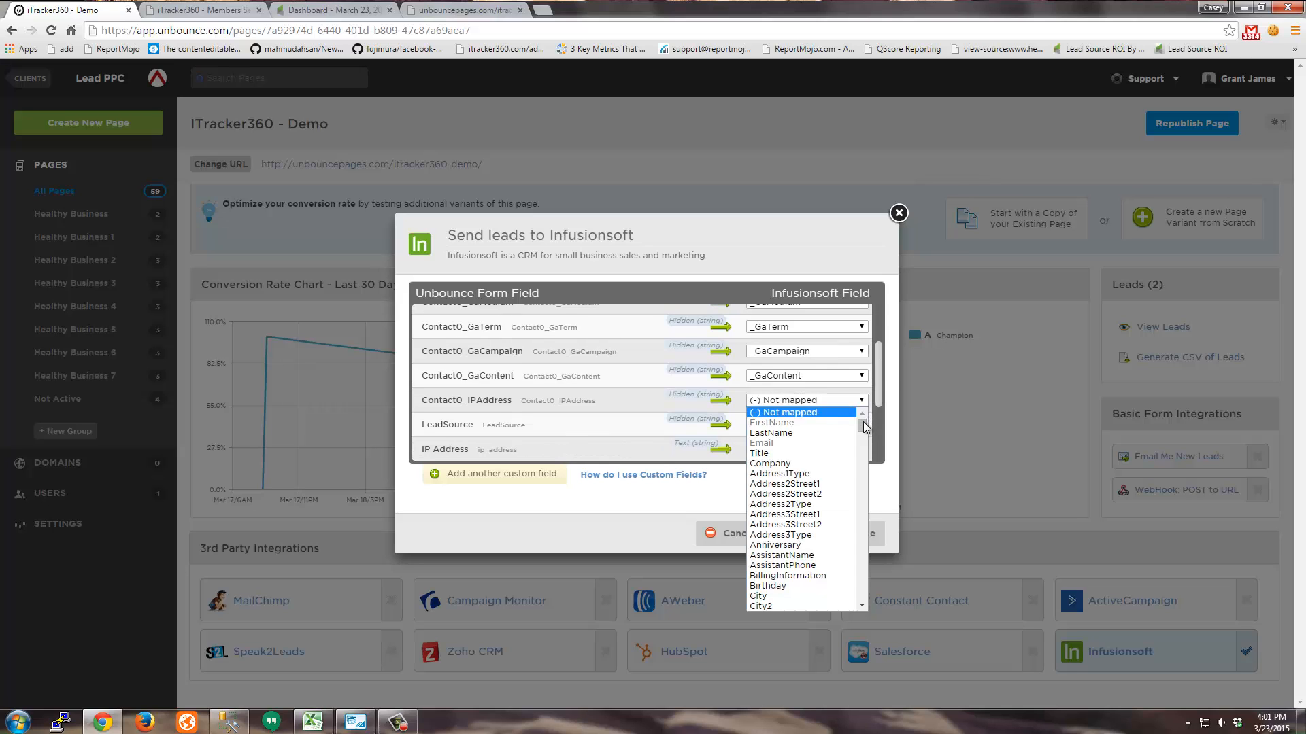
drag(865, 427, 869, 594)
click(827, 602)
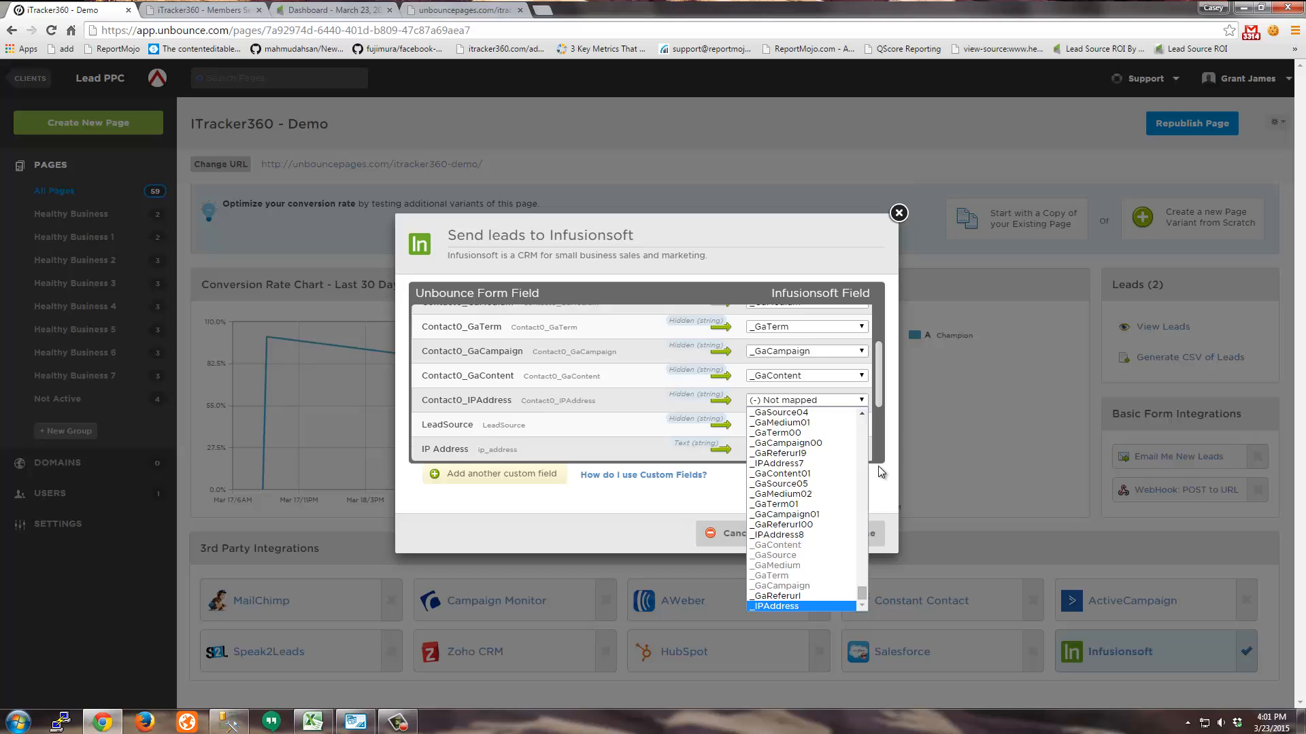
Step: Map the LeadSource form field to the Infusionsoft field Leadsource
scroll(877, 391, down, 1)
click(863, 398)
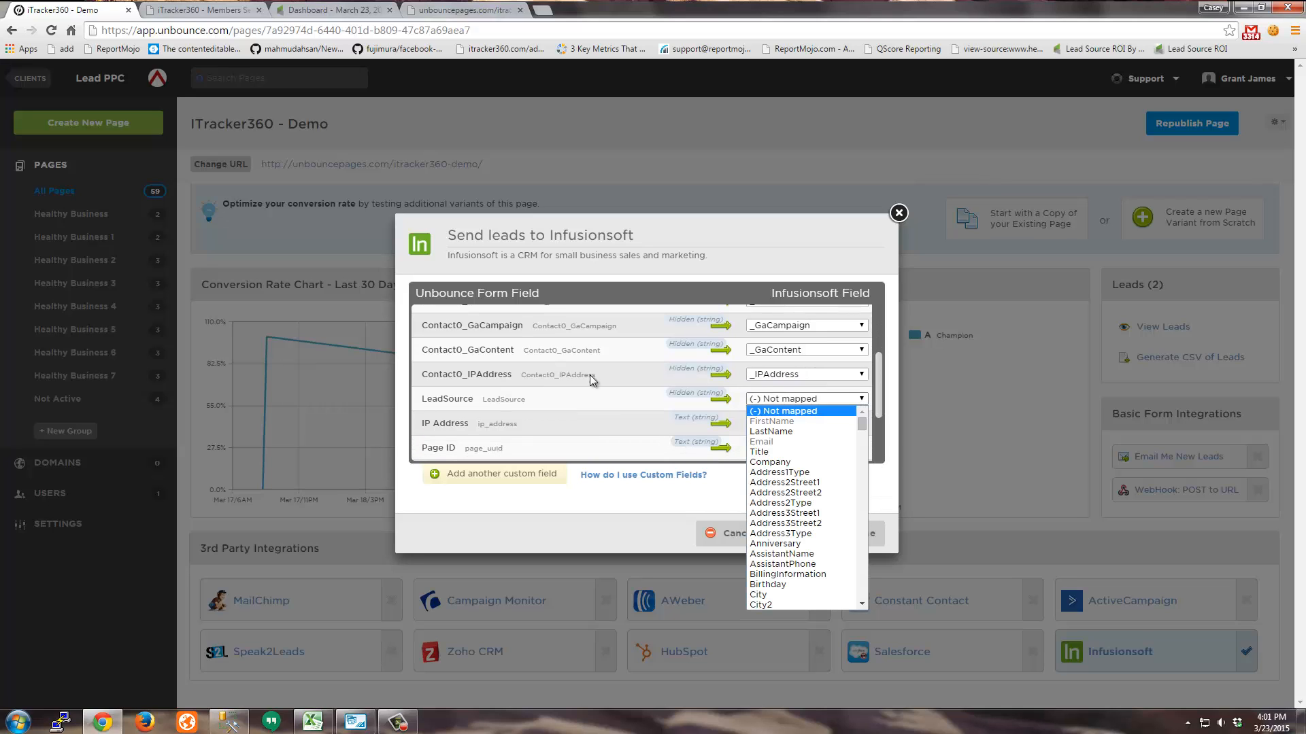
drag(862, 424, 864, 456)
key(l)
key(l)
key(l)
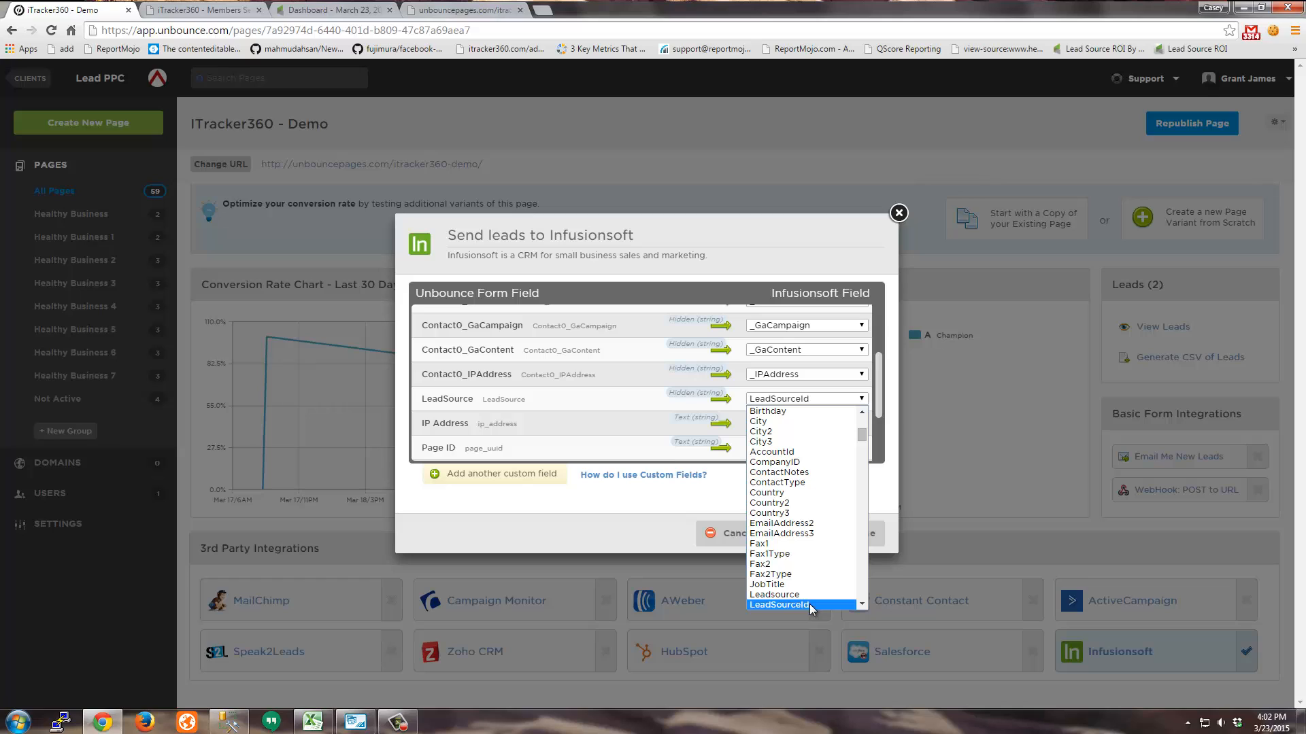
click(814, 596)
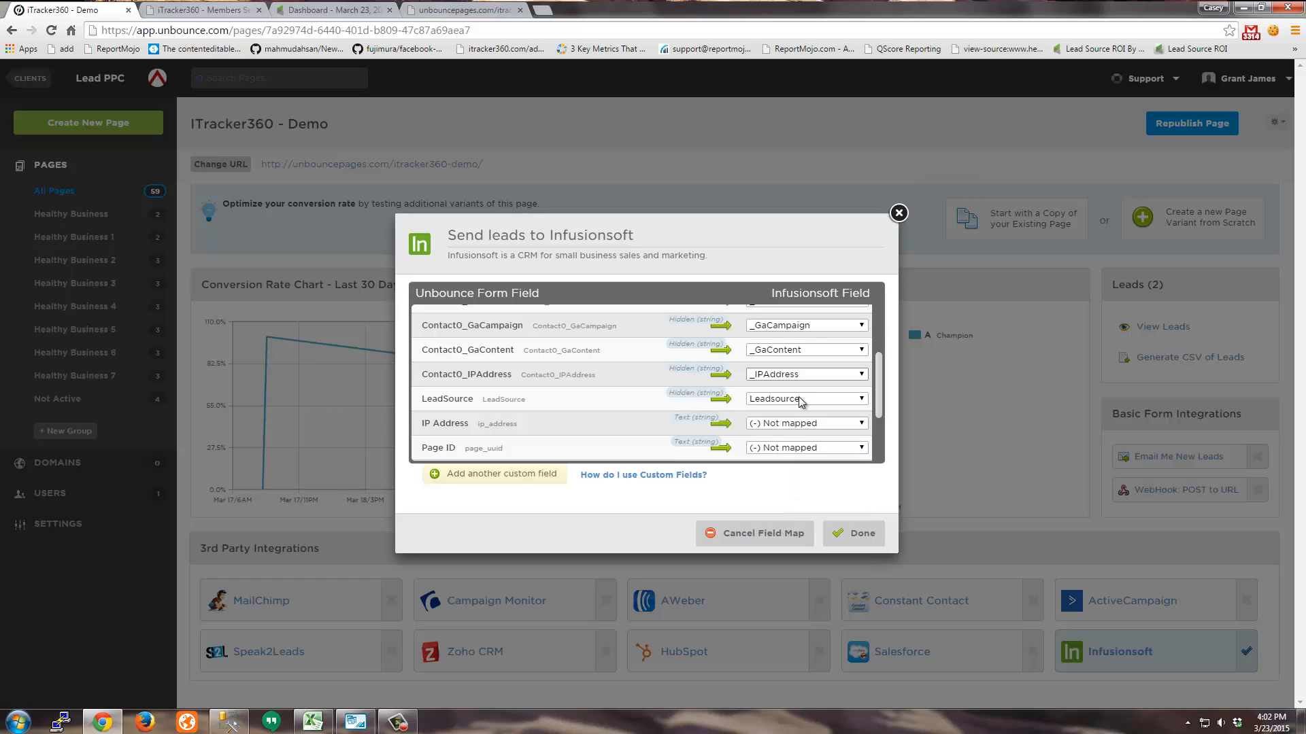
Step: Compare the built-in IP Address field with the custom Contact0_IPAddress and Contact0_GaContent fields in the mapping list
click(861, 424)
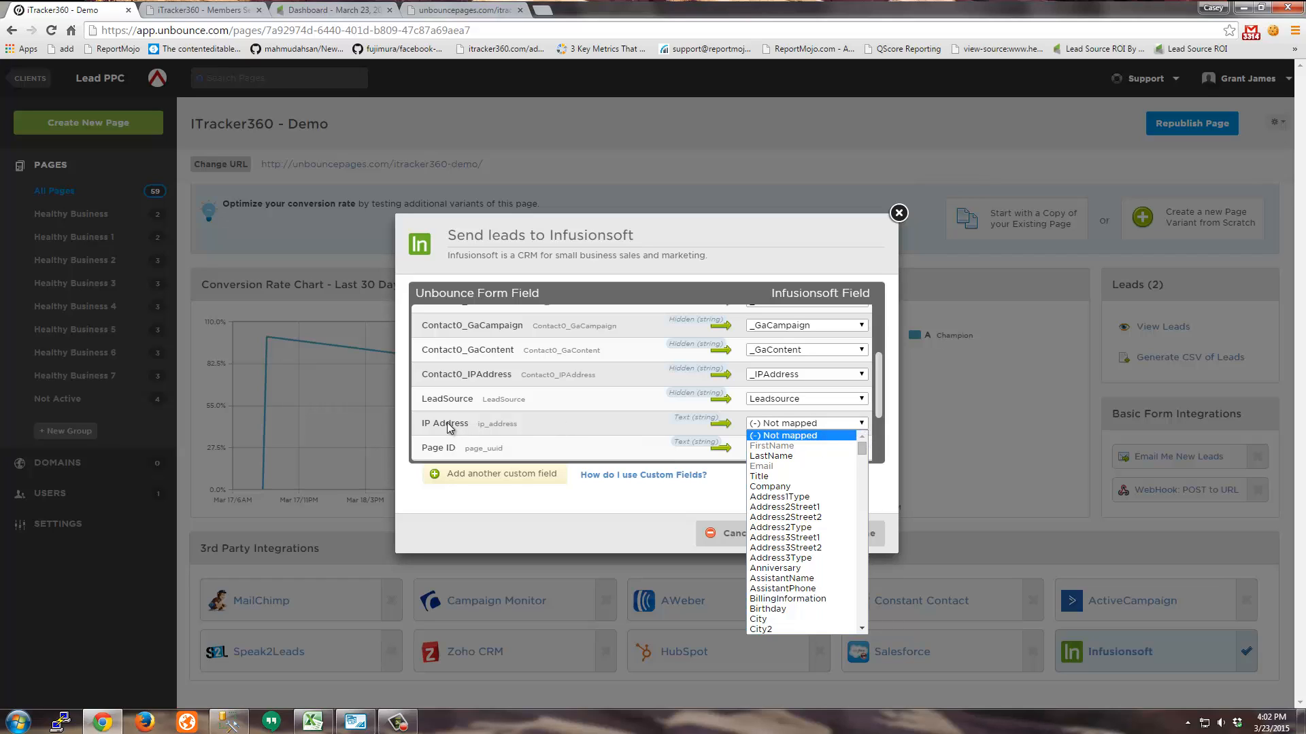
click(491, 381)
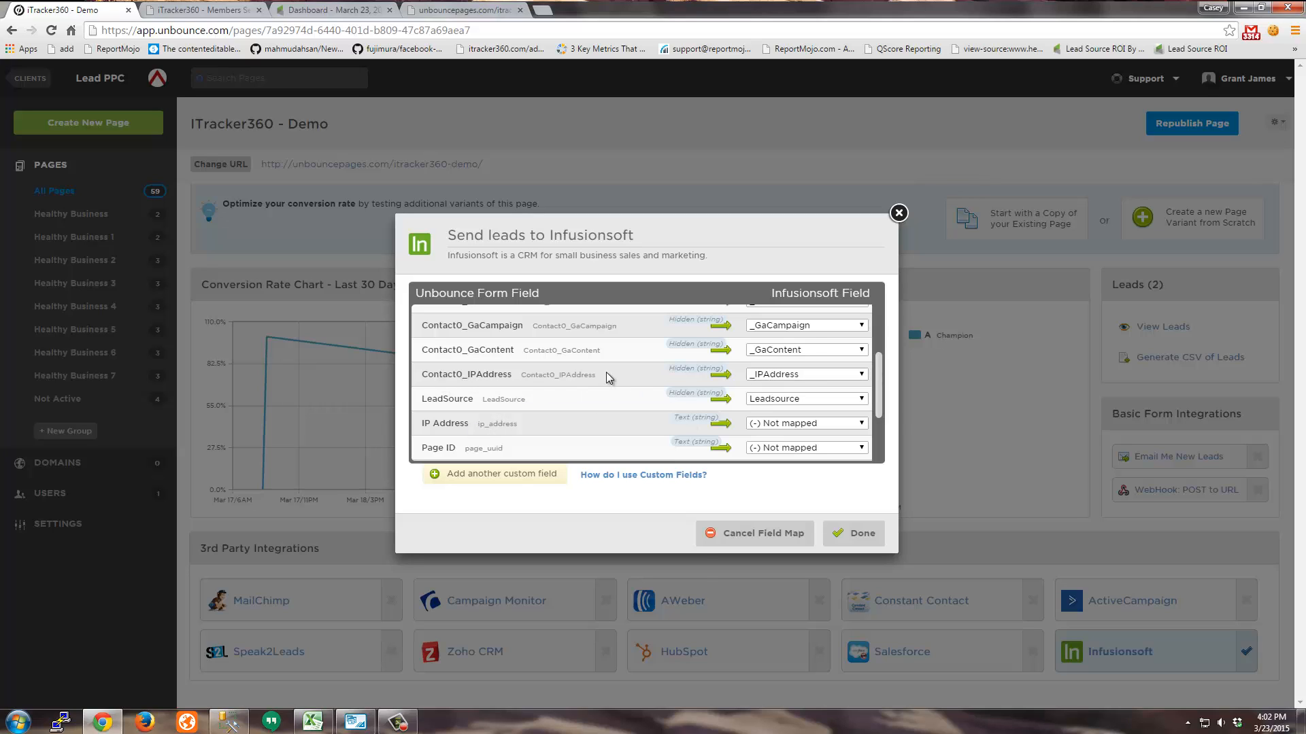
drag(422, 377, 457, 378)
drag(422, 425, 464, 422)
drag(421, 374, 511, 378)
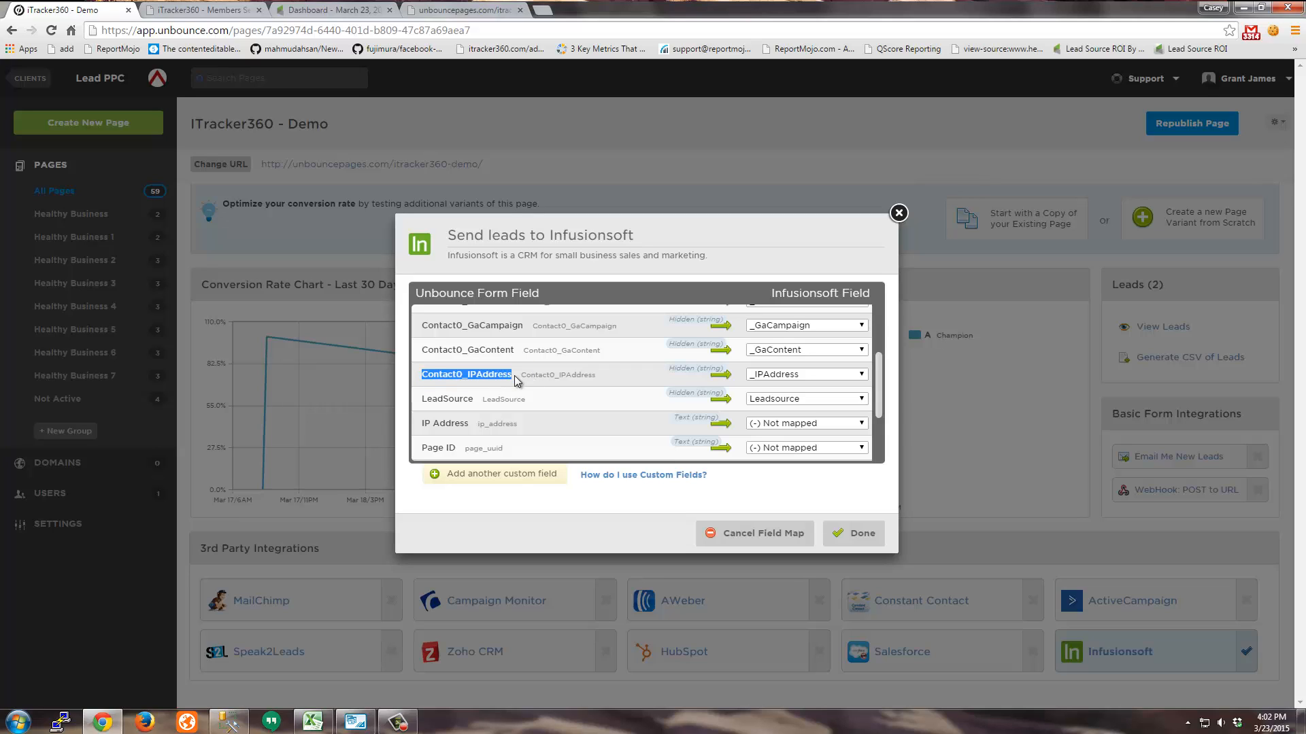
click(528, 369)
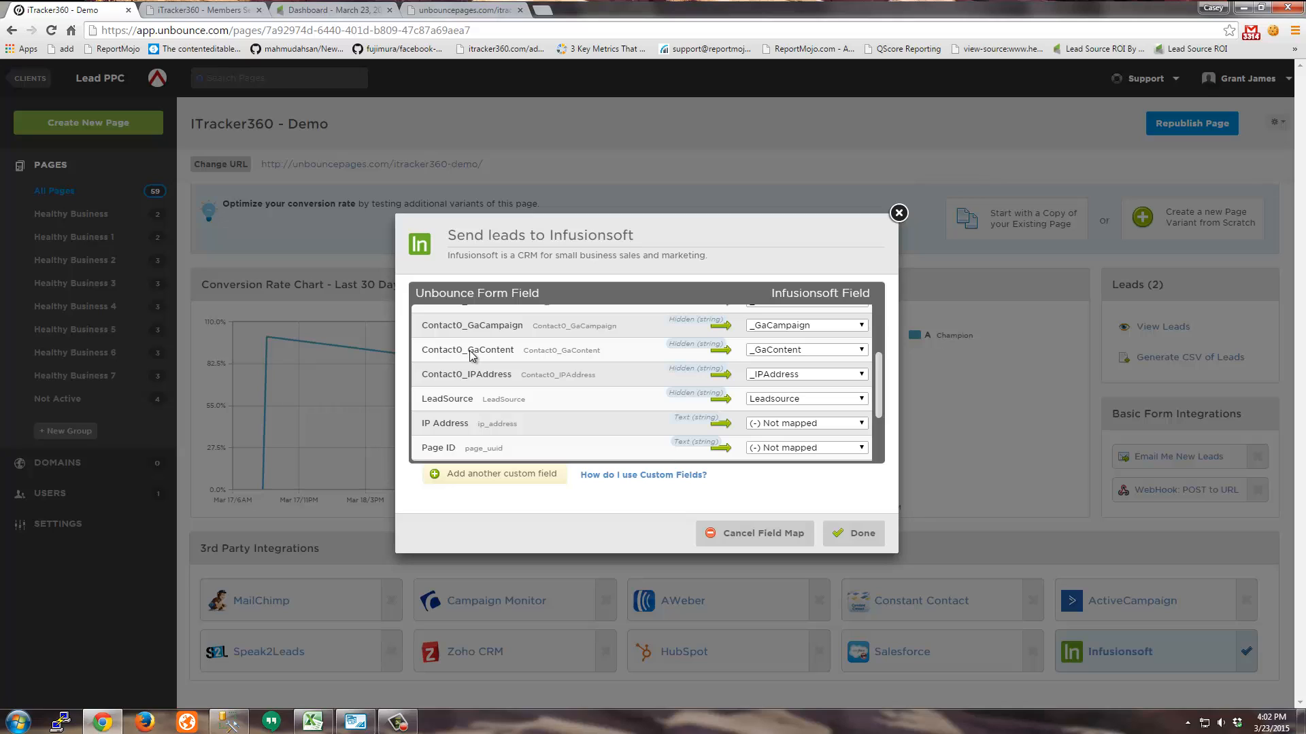
drag(469, 350, 512, 352)
Step: Save the Infusionsoft field mapping and open the form's field design for First Variant in the page builder
click(861, 534)
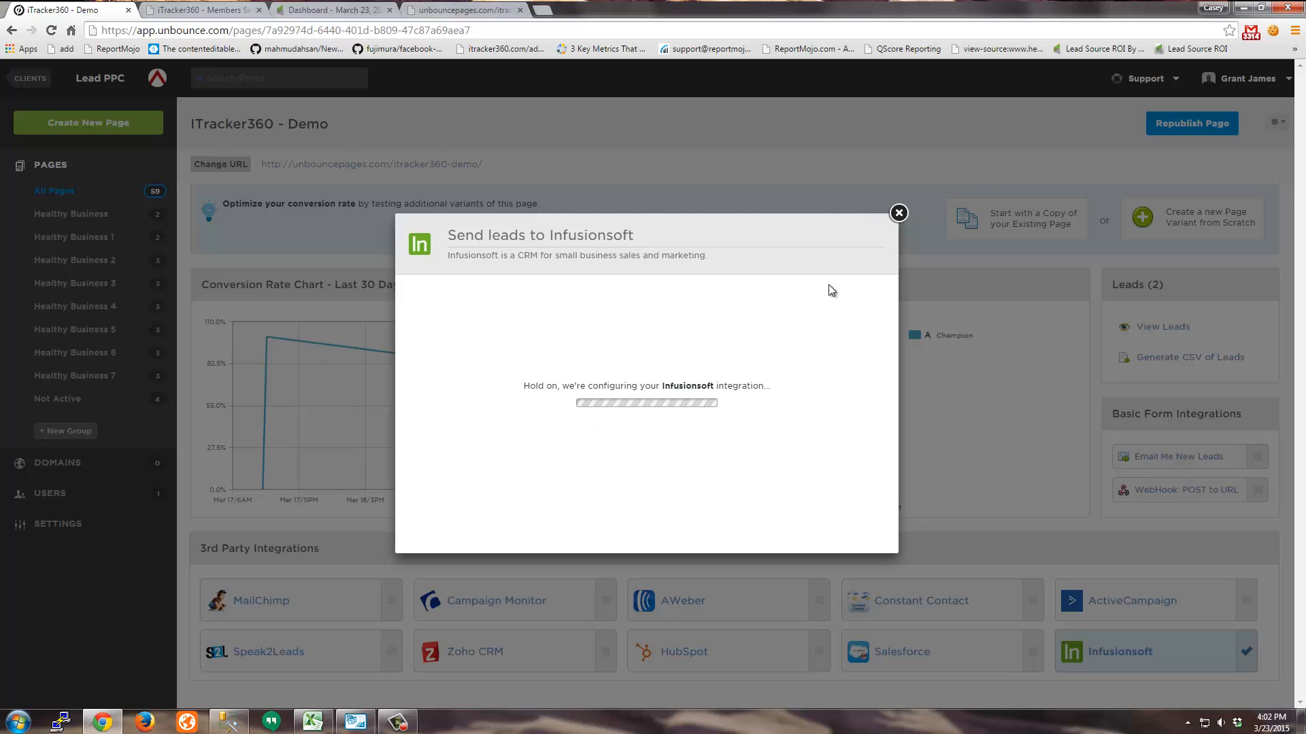
click(899, 213)
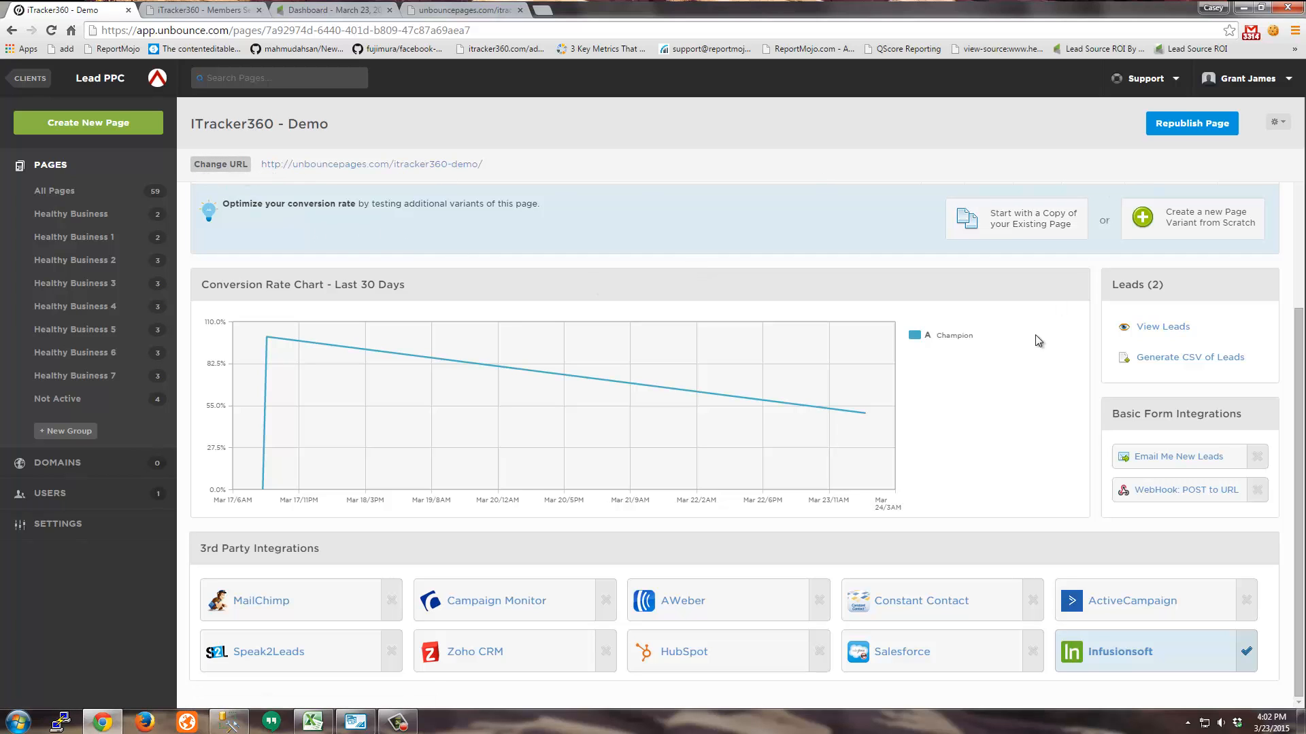
scroll(1047, 300, up, 3)
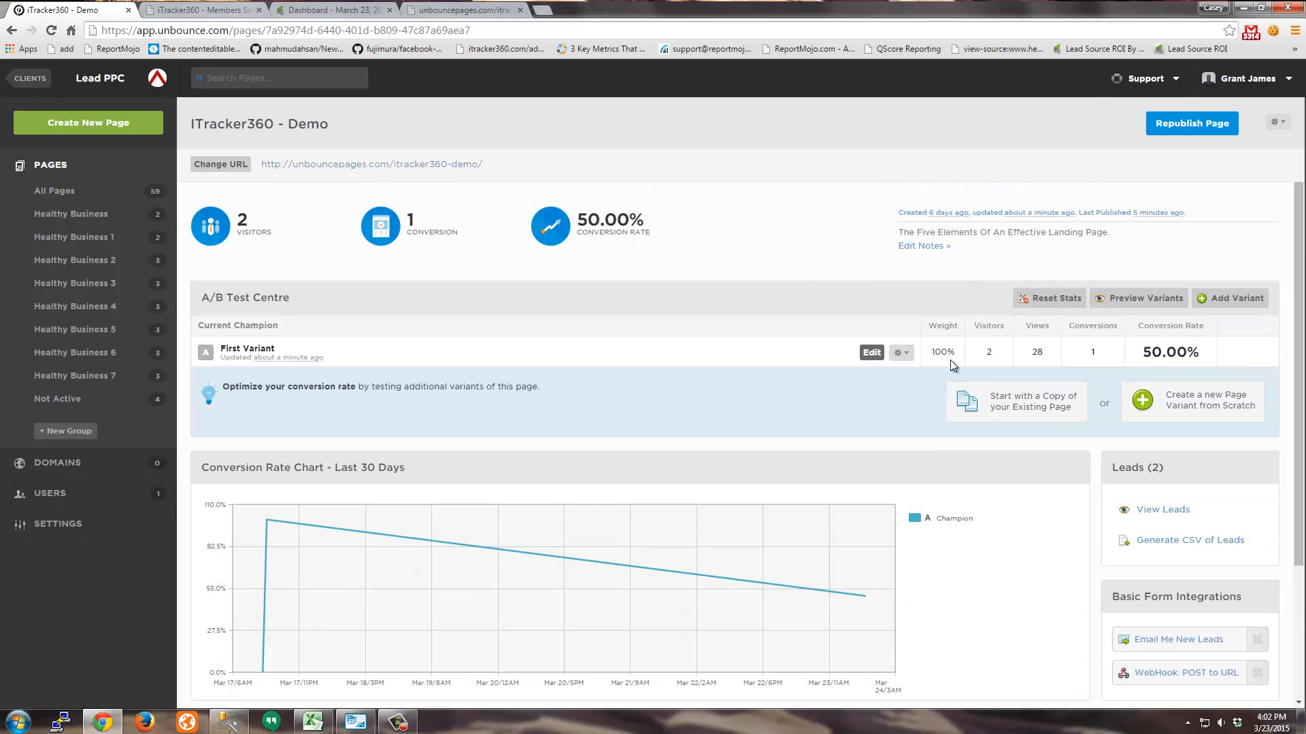
click(871, 352)
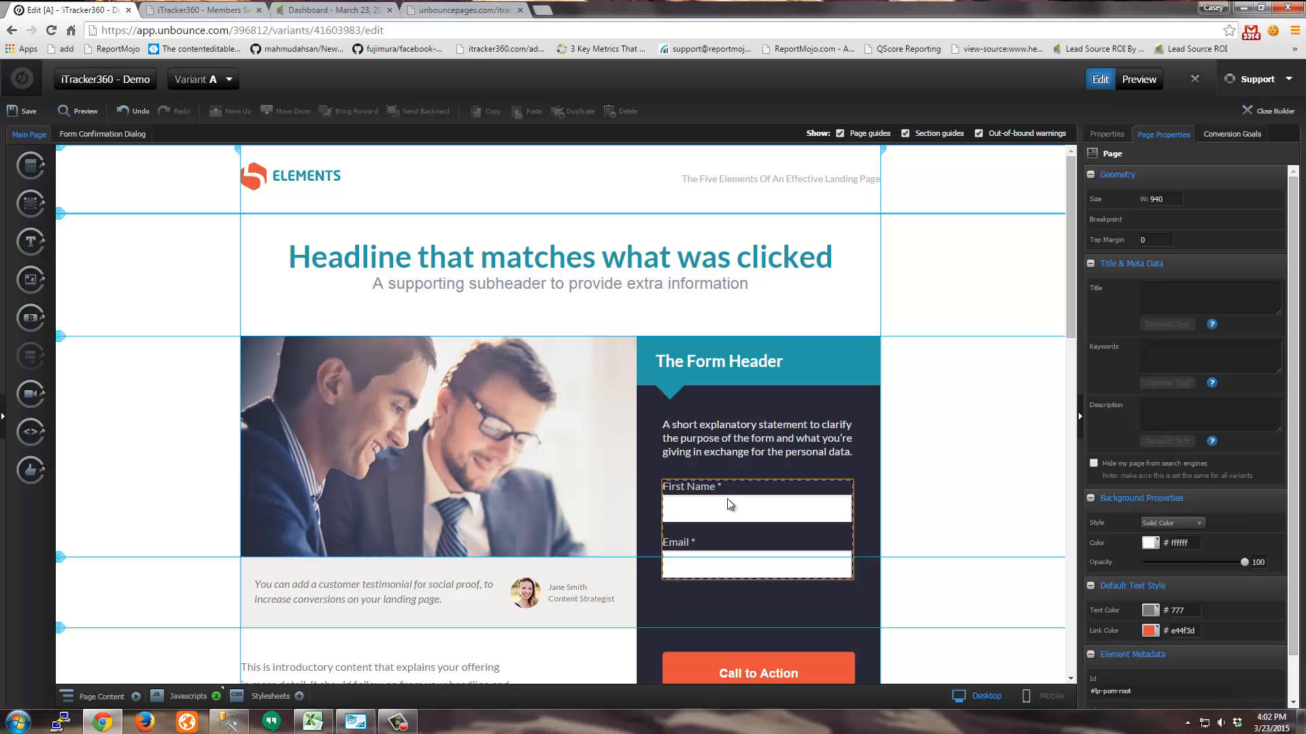
click(728, 504)
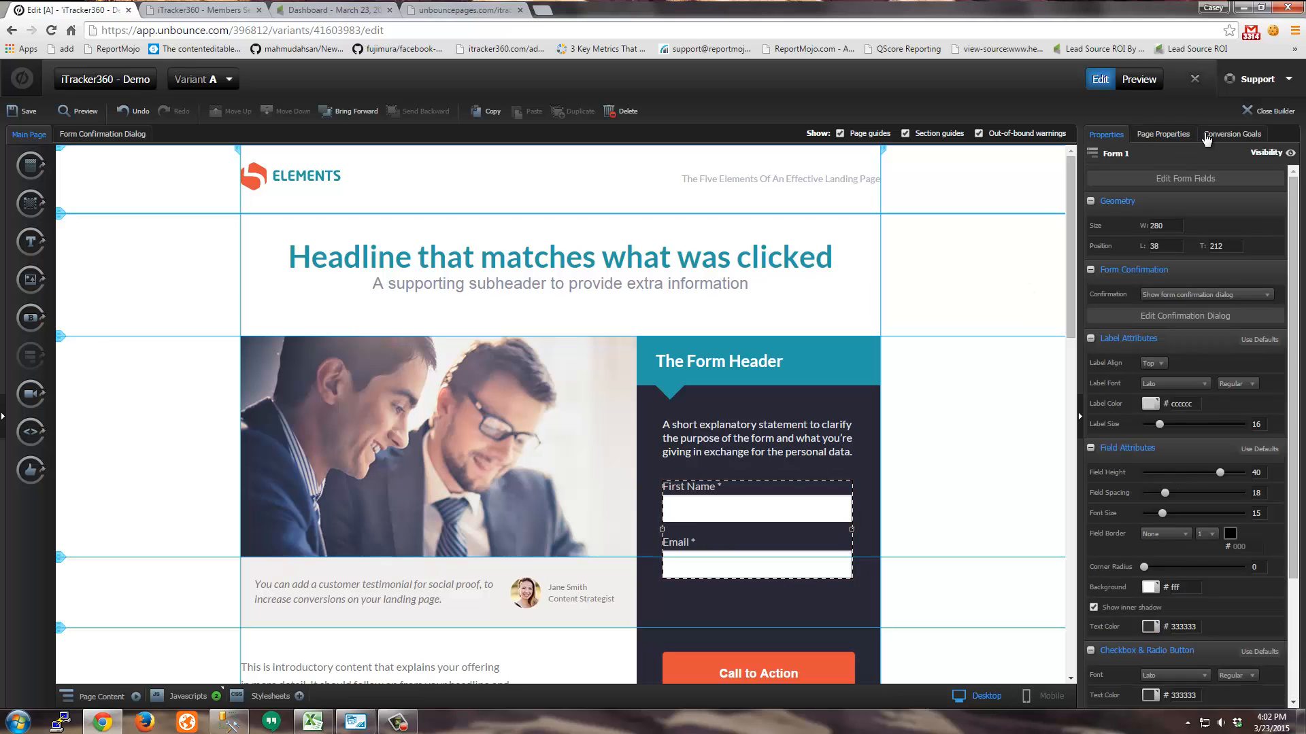
click(1148, 181)
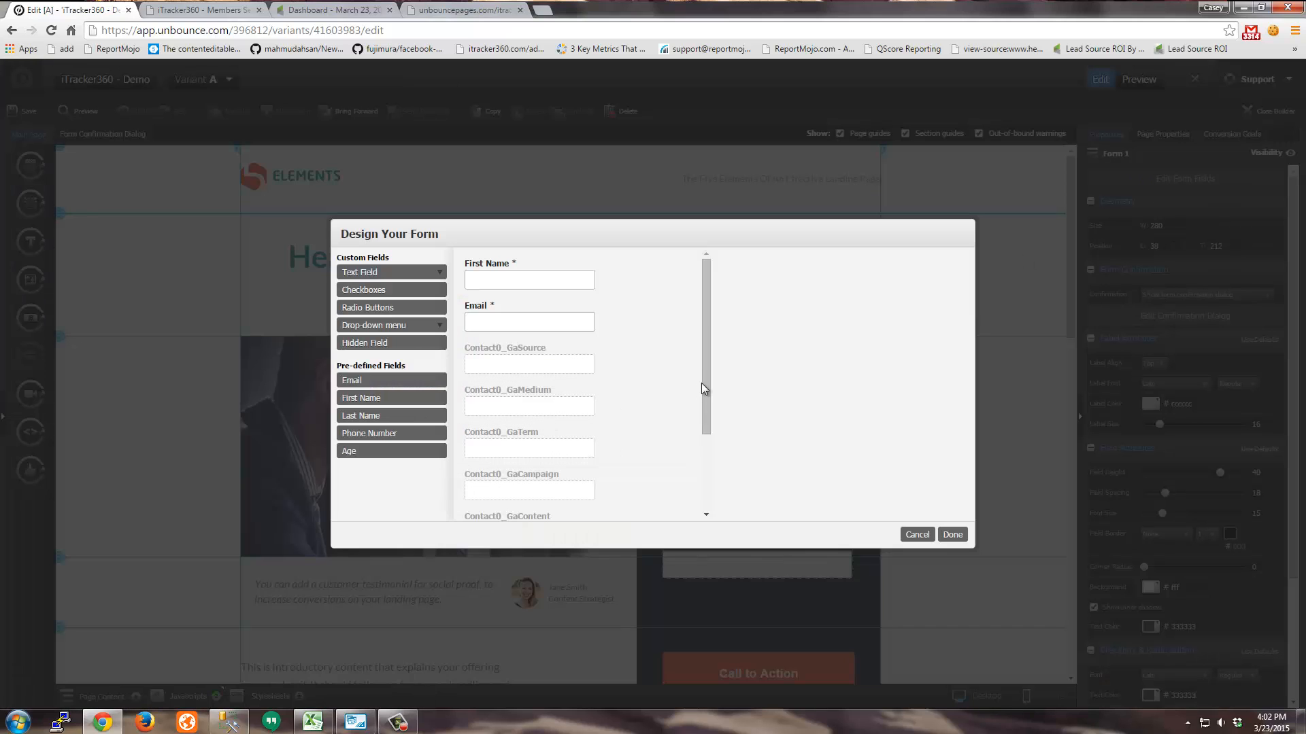
Step: Check the field name and ID of the form's hidden Contact0_IPAddress and LeadSource fields
drag(704, 389, 710, 468)
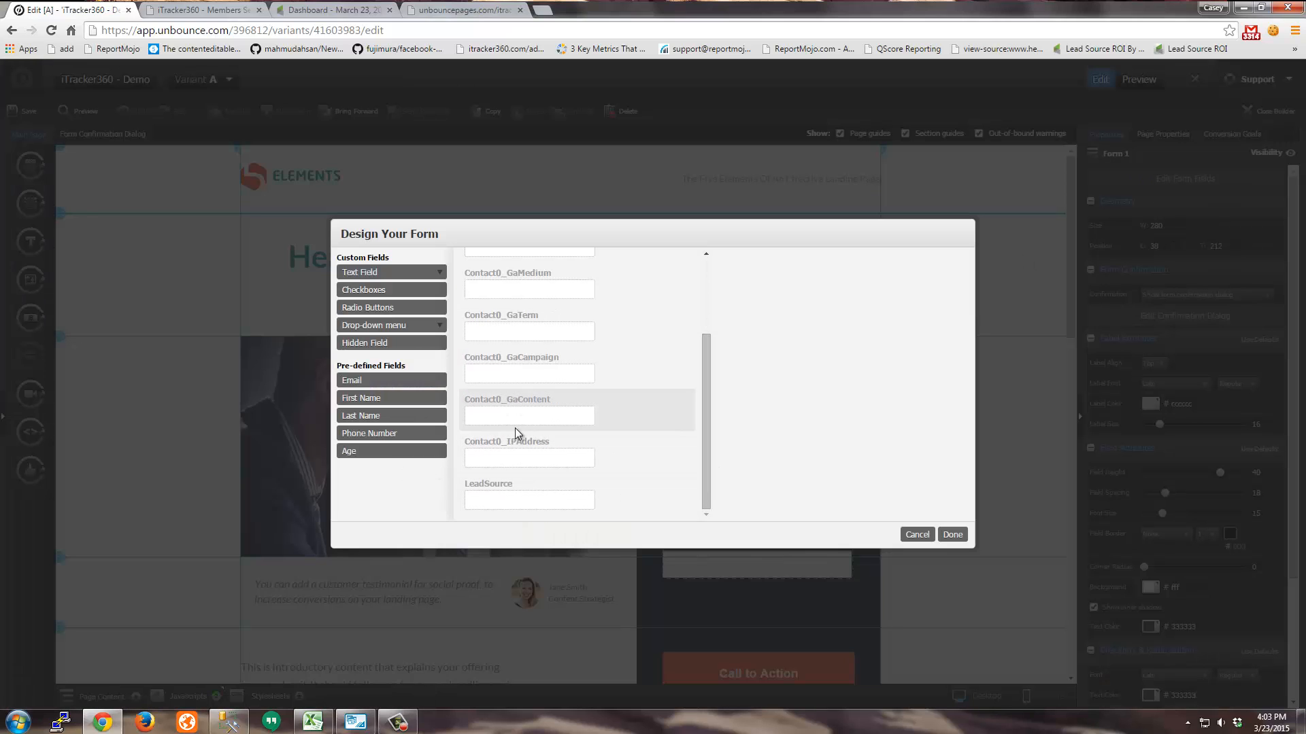
click(530, 443)
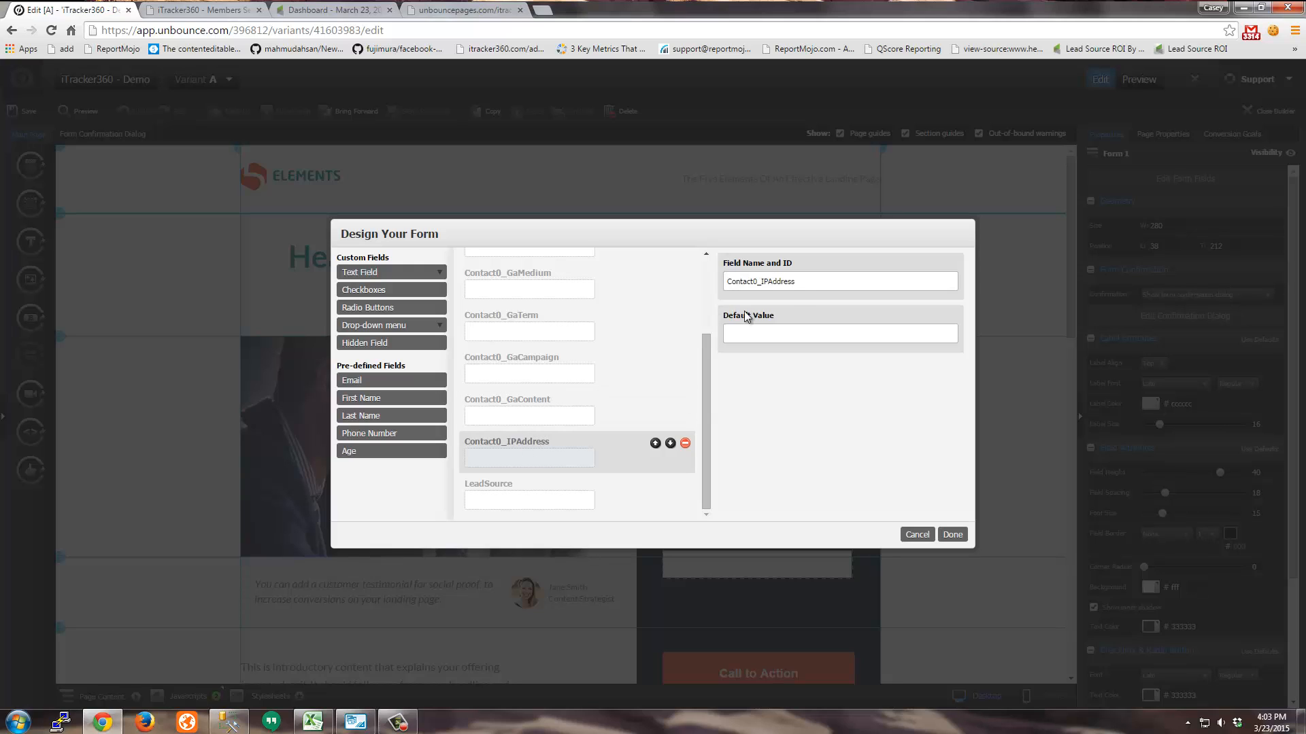
drag(760, 282, 885, 276)
click(883, 276)
double_click(784, 287)
click(578, 484)
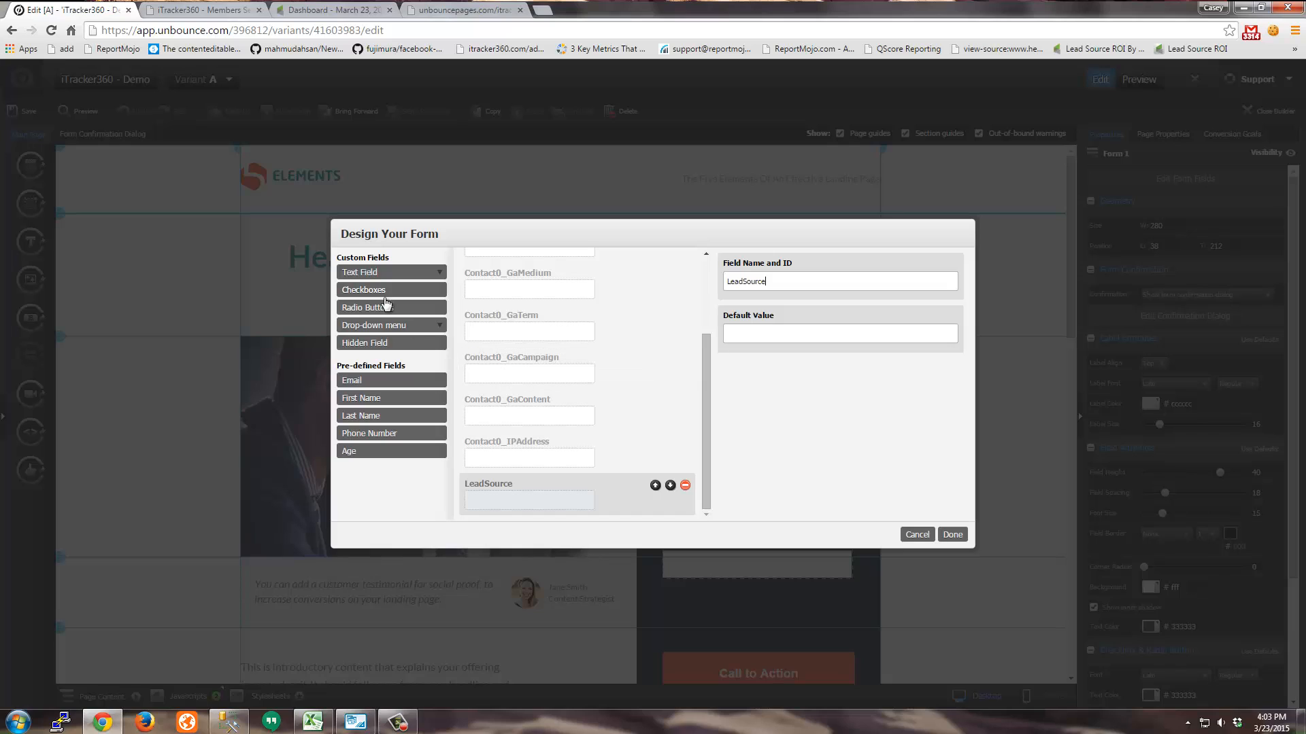
Step: Add a hidden field named Contact0_GaReferurl to the form, save the page and close the page builder
click(376, 344)
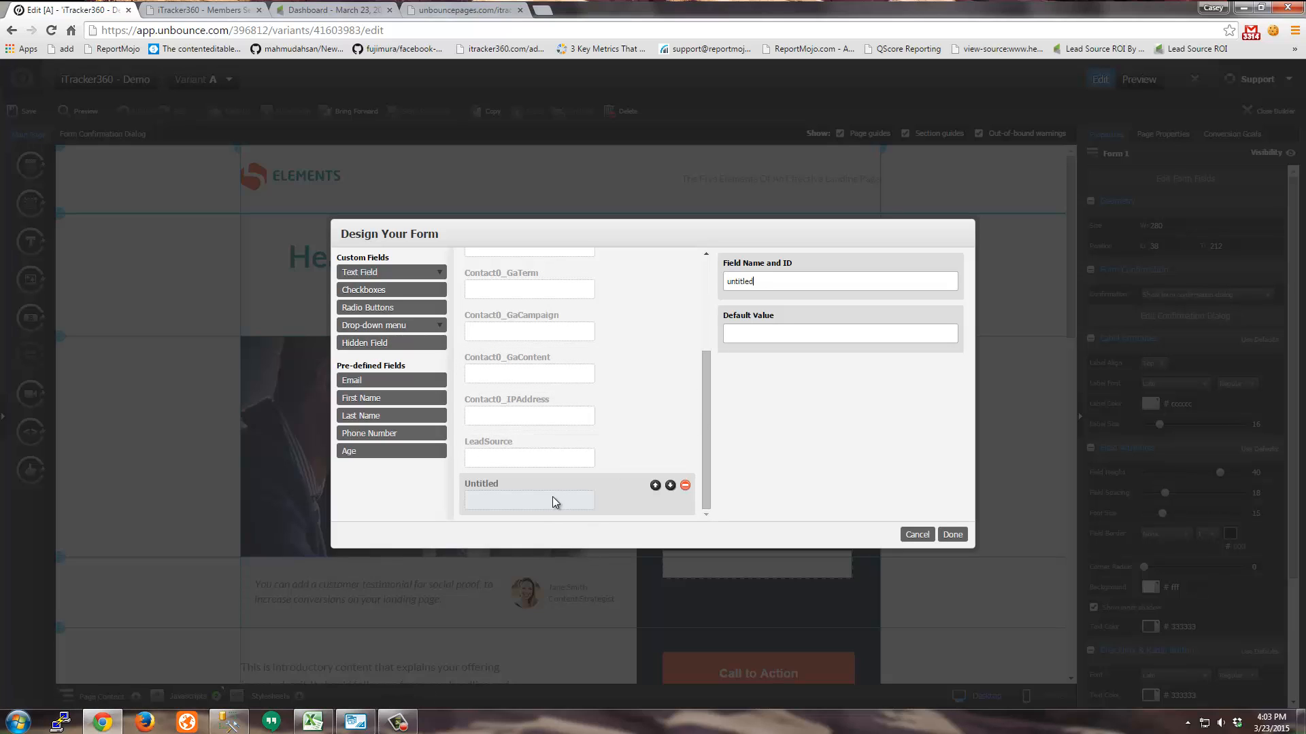
drag(786, 273, 599, 286)
text(Contact0_GaReferurl)
key(ctrl+a)
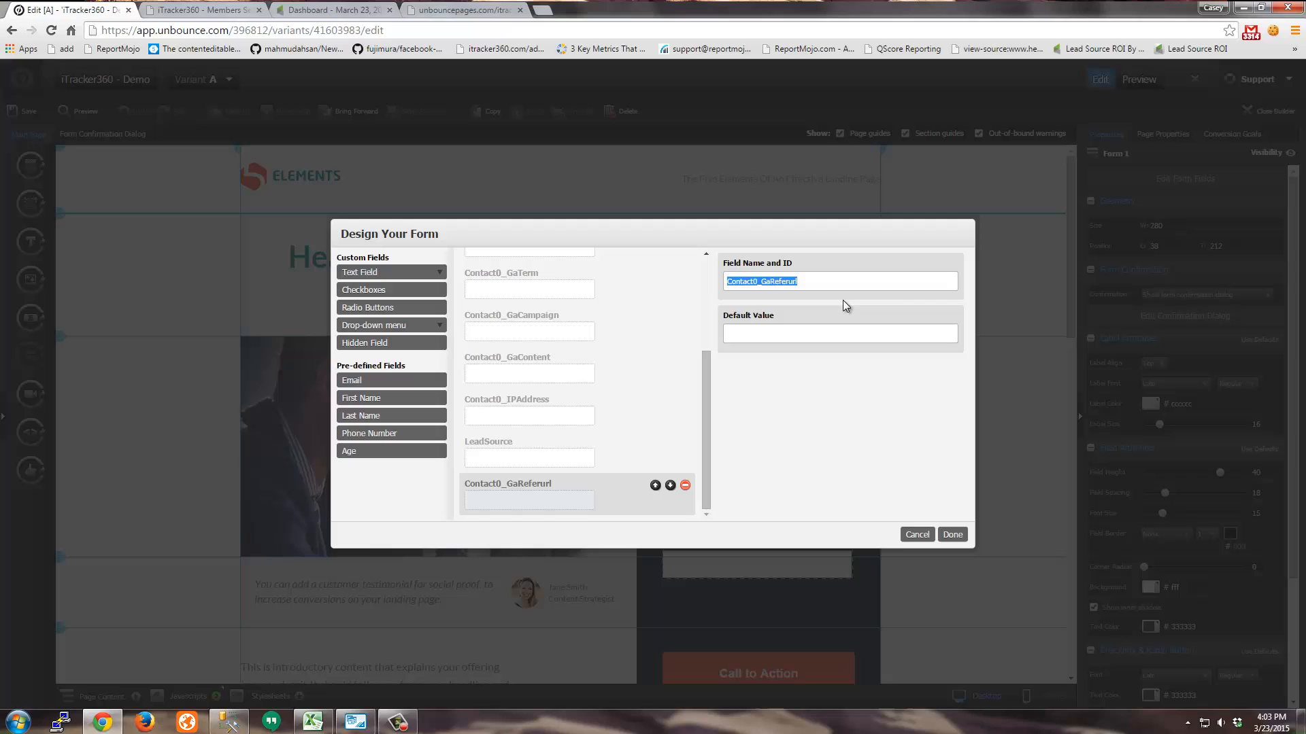
click(953, 535)
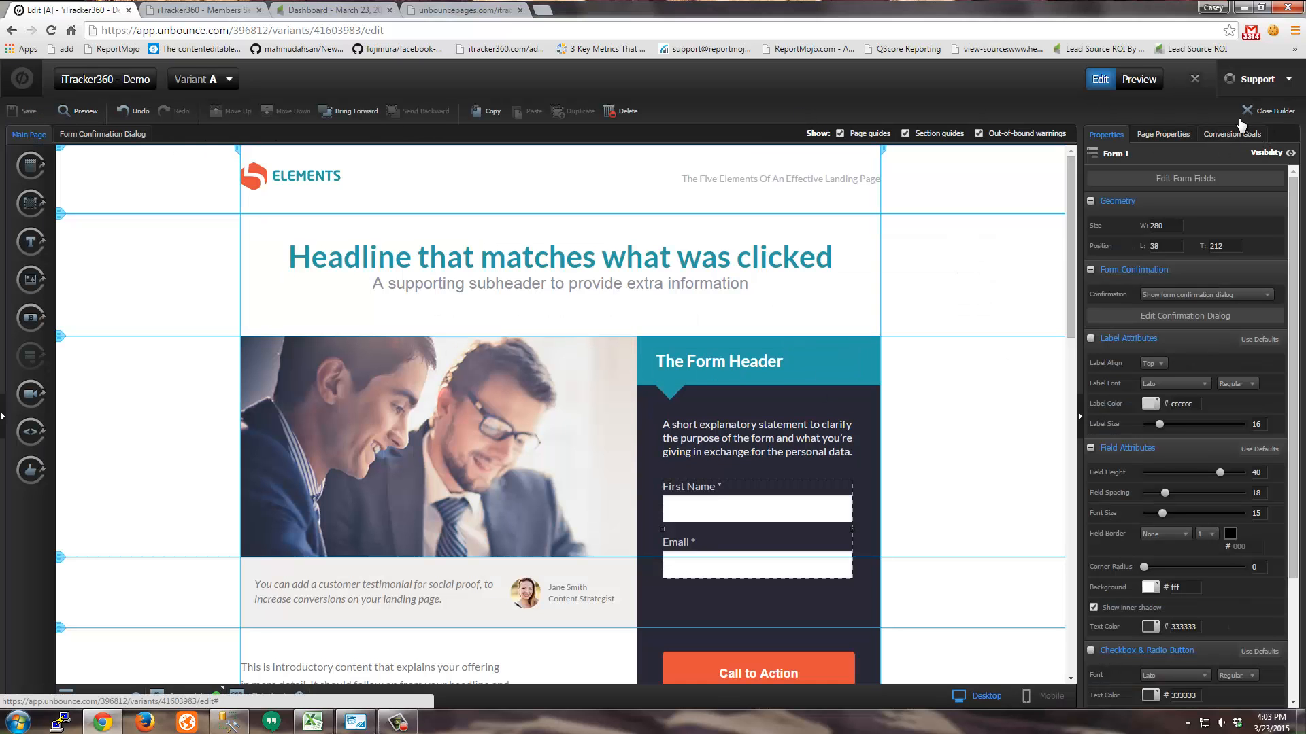
click(1271, 110)
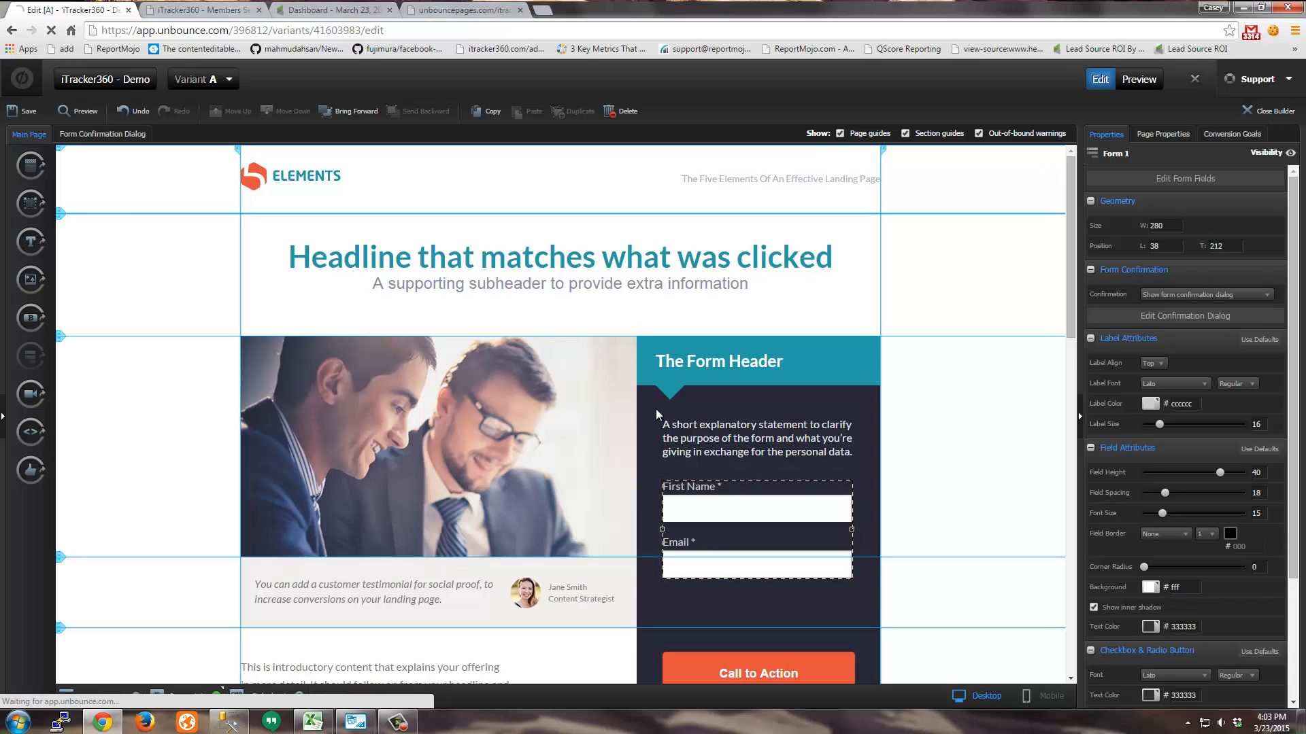
Step: Map Contact0_GaReferurl to the Infusionsoft field _GaReferurl, and save the integration's field mapping
scroll(1033, 480, down, 3)
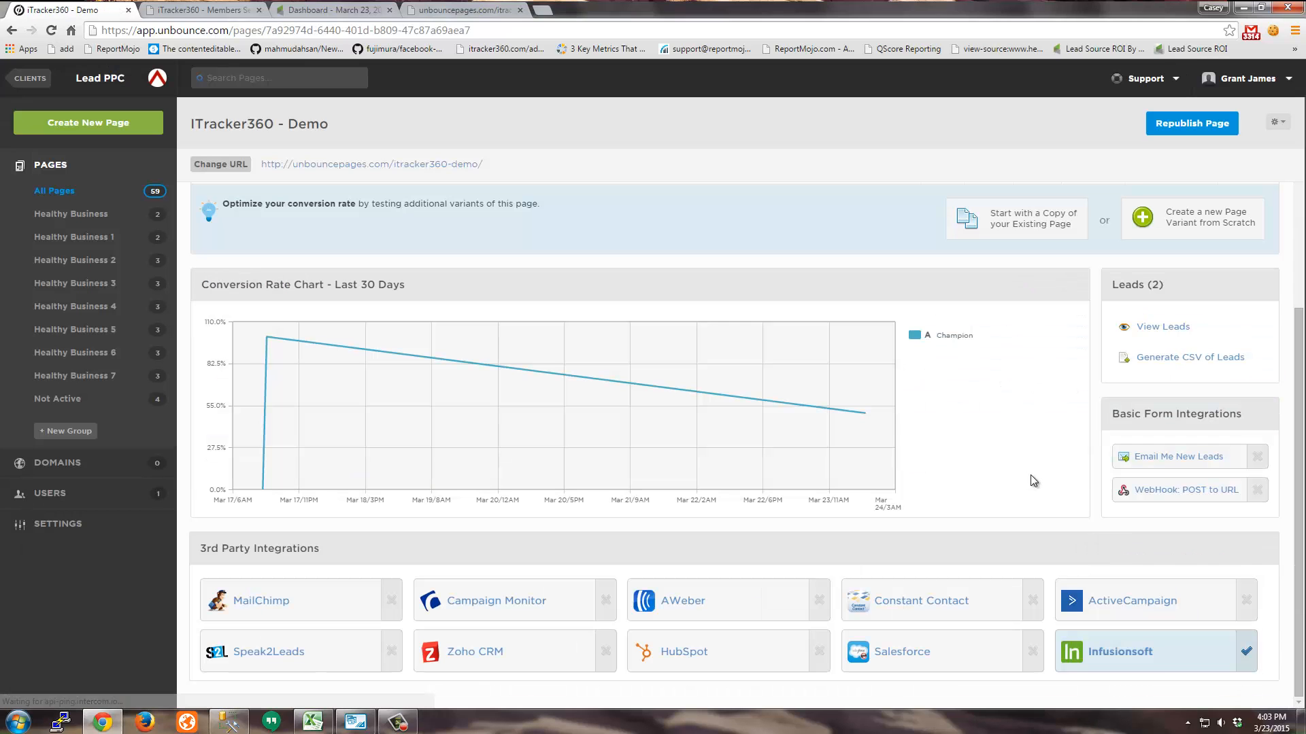
click(1122, 651)
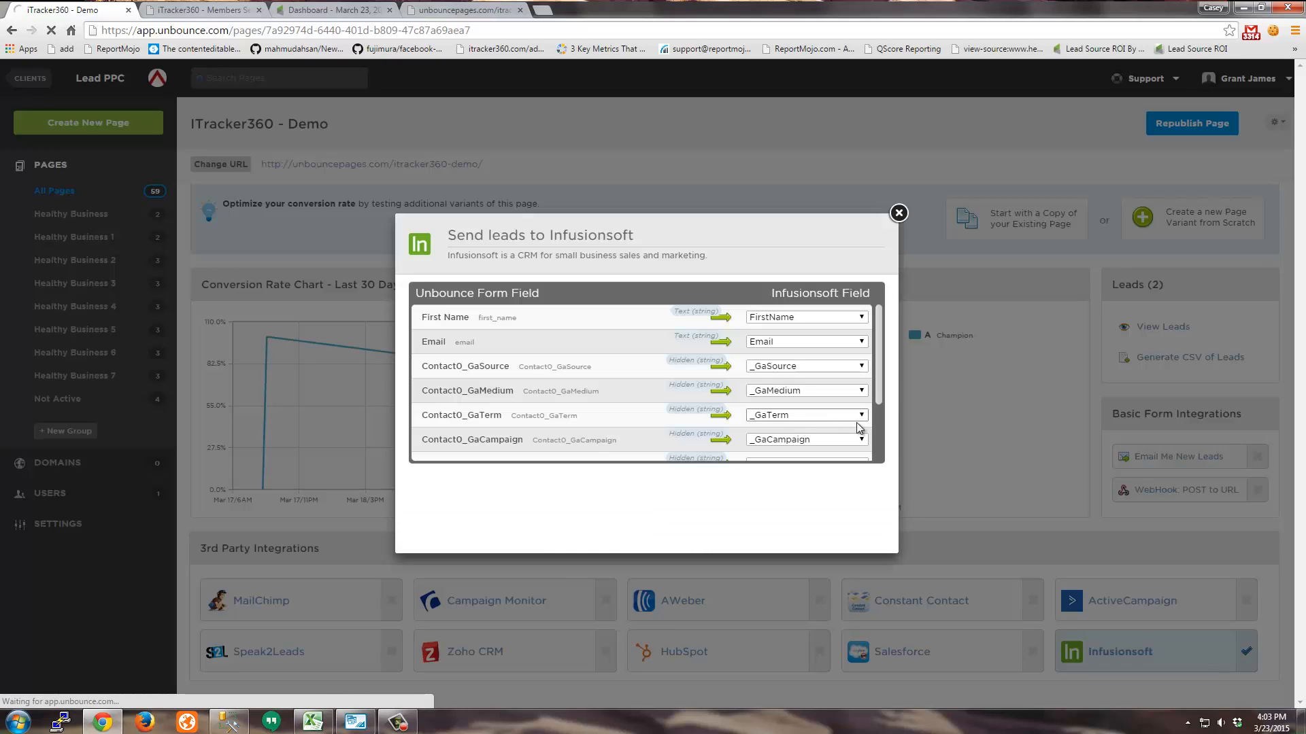
click(879, 383)
drag(447, 435, 514, 436)
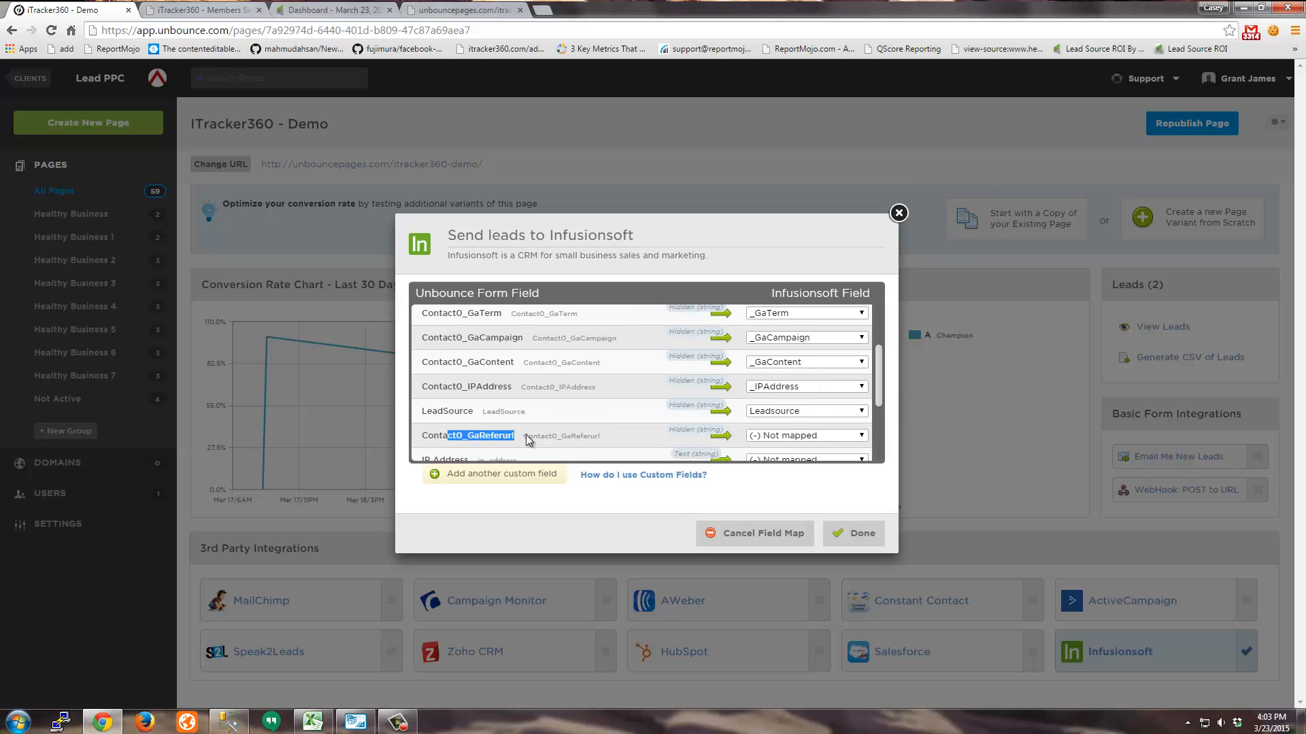
click(861, 436)
drag(862, 461, 871, 639)
click(752, 485)
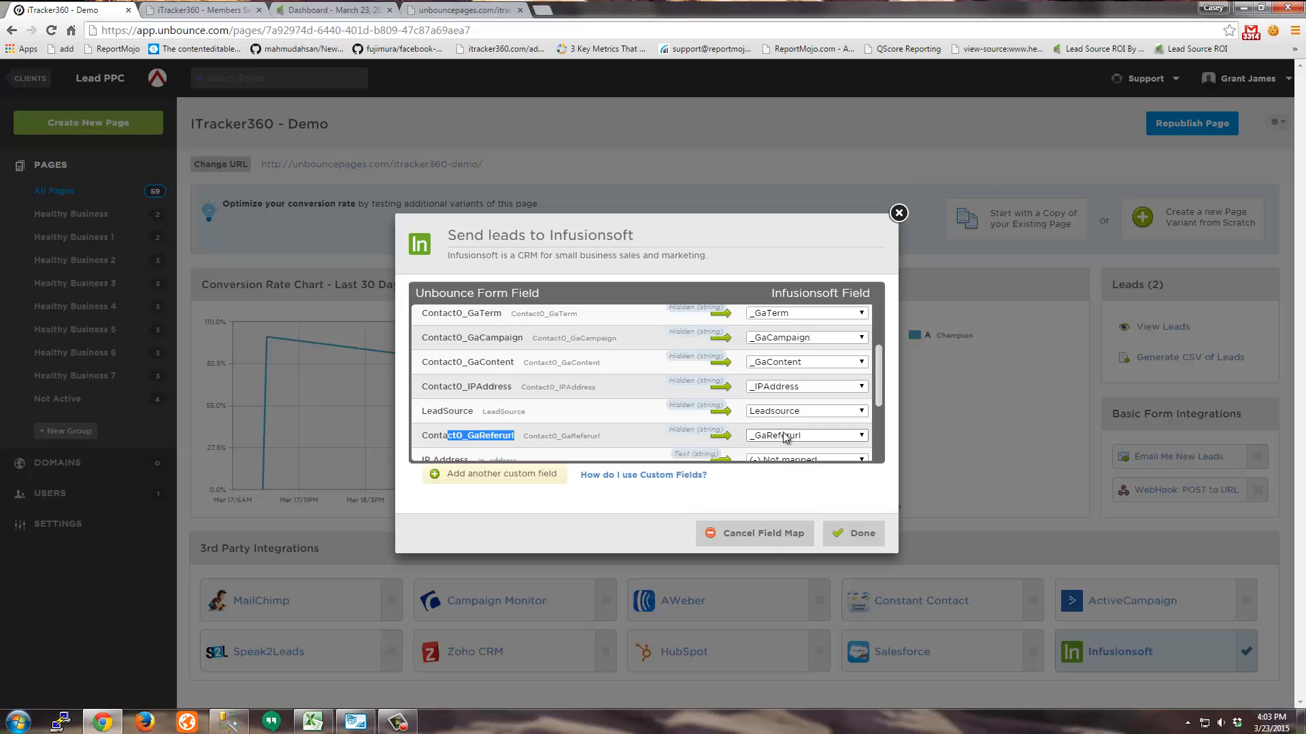
click(863, 534)
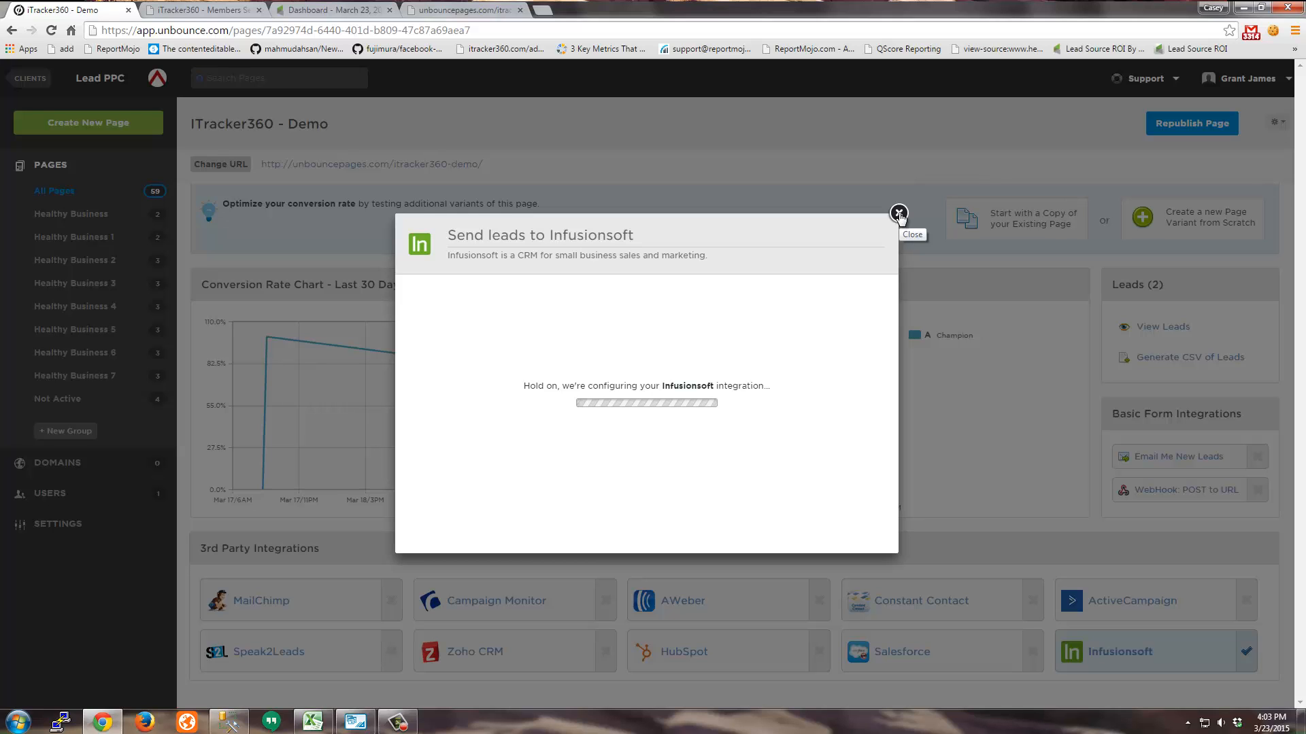
click(899, 215)
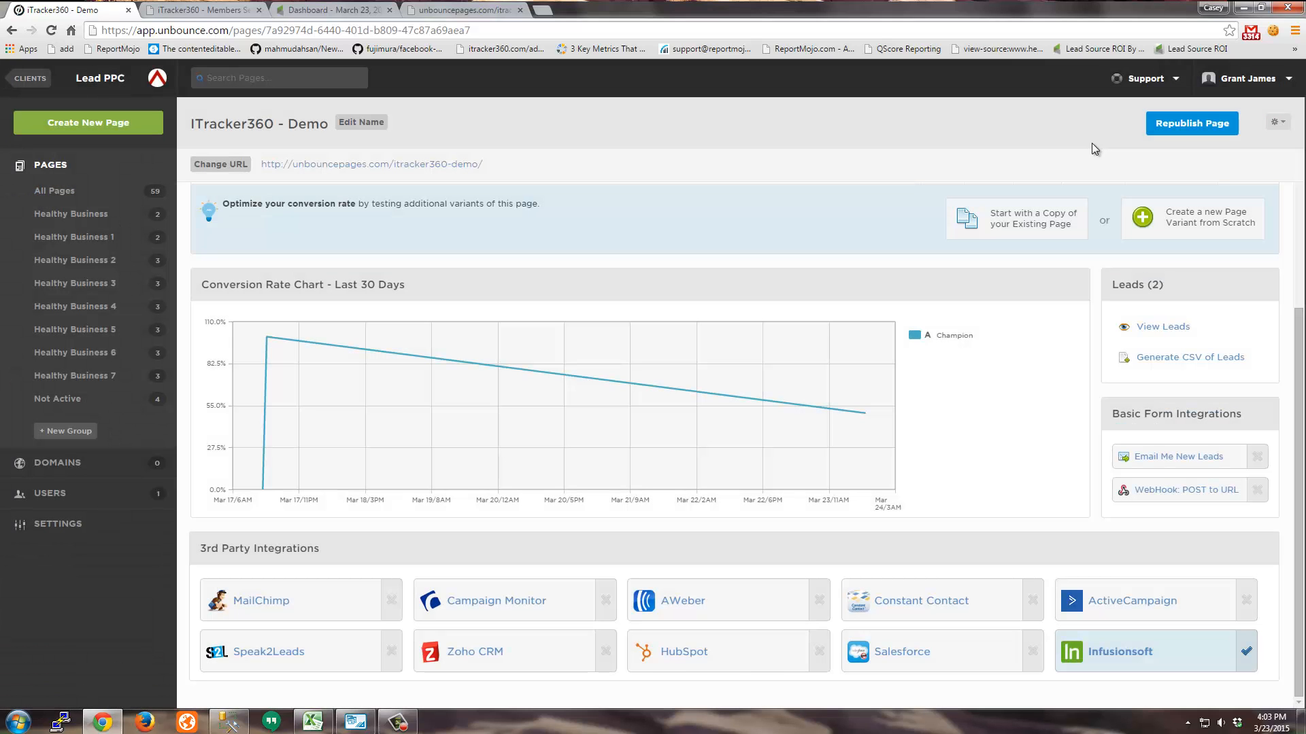
Step: Republish the landing page and load its live URL with ?utm_source=unbounce&utm_medium=ppc&utm_campaign=demo appended
click(1189, 124)
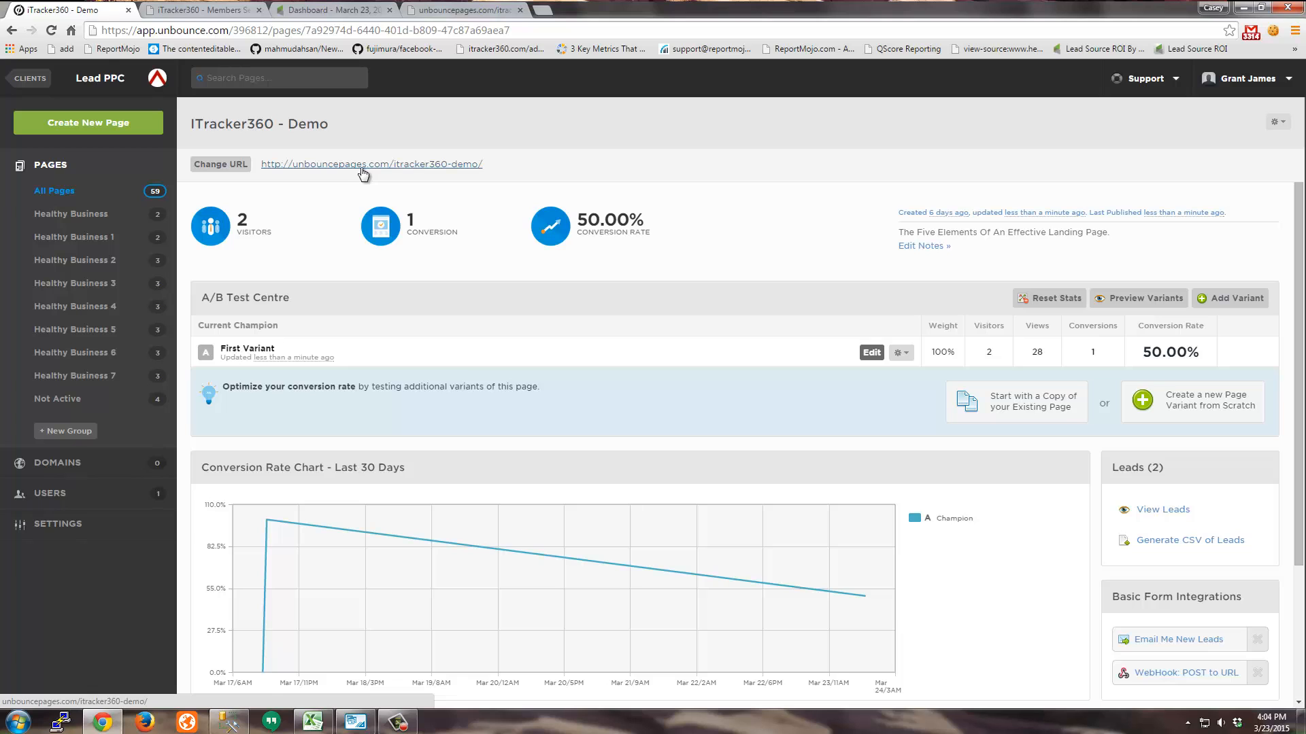
click(427, 168)
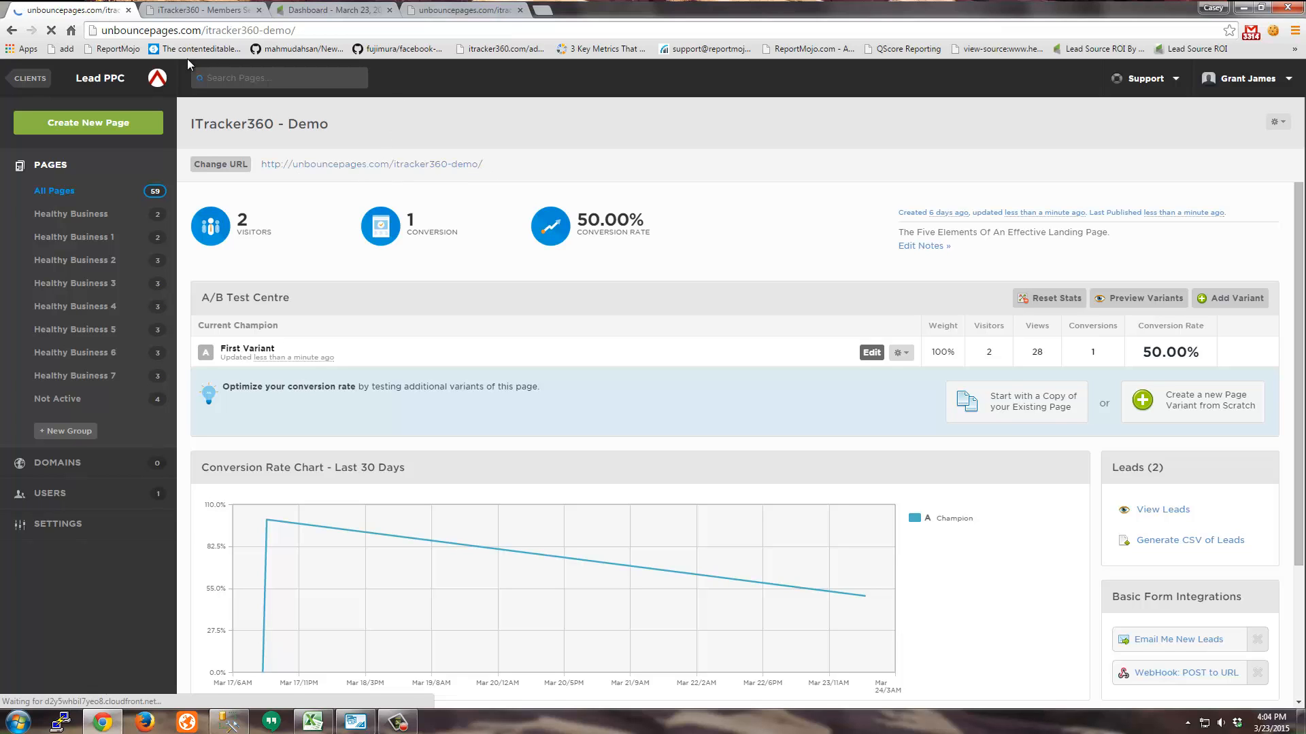
text(?utm_source=unbounce&utm_medium=ppc&utm_campaign=demo)
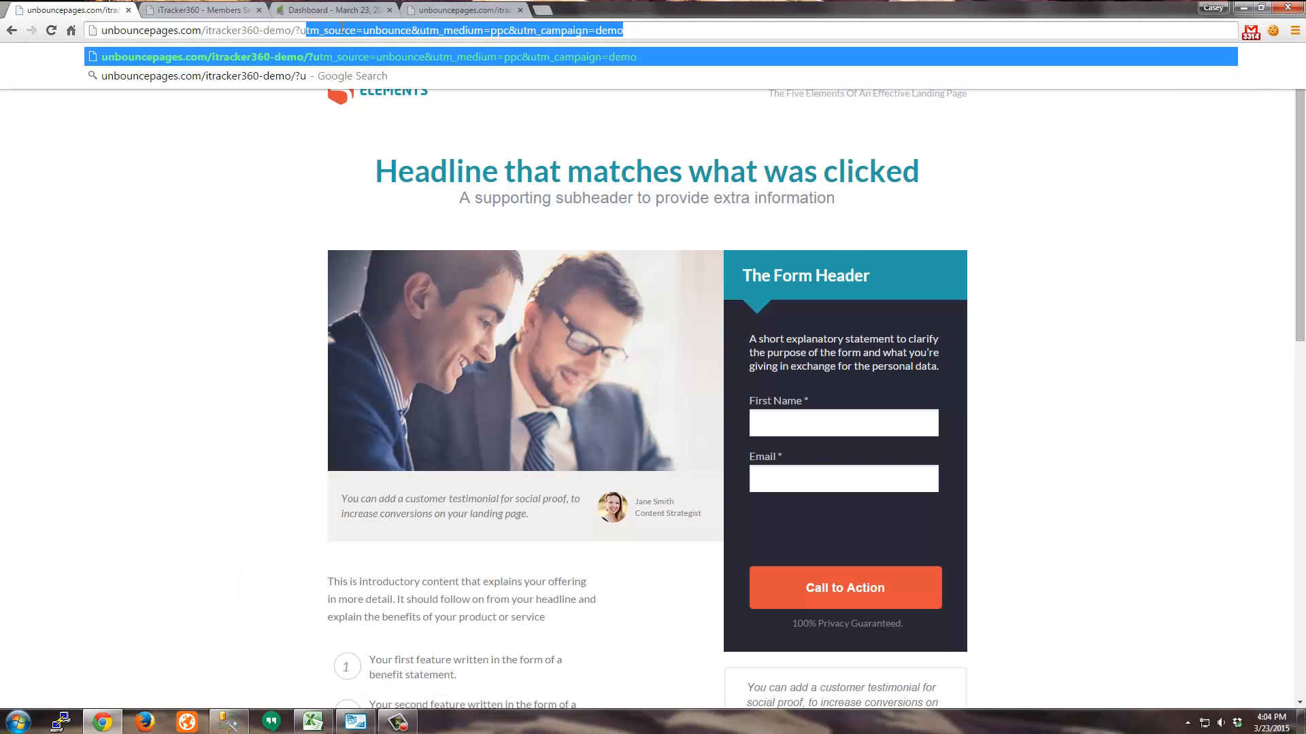
key(Return)
drag(296, 30, 692, 48)
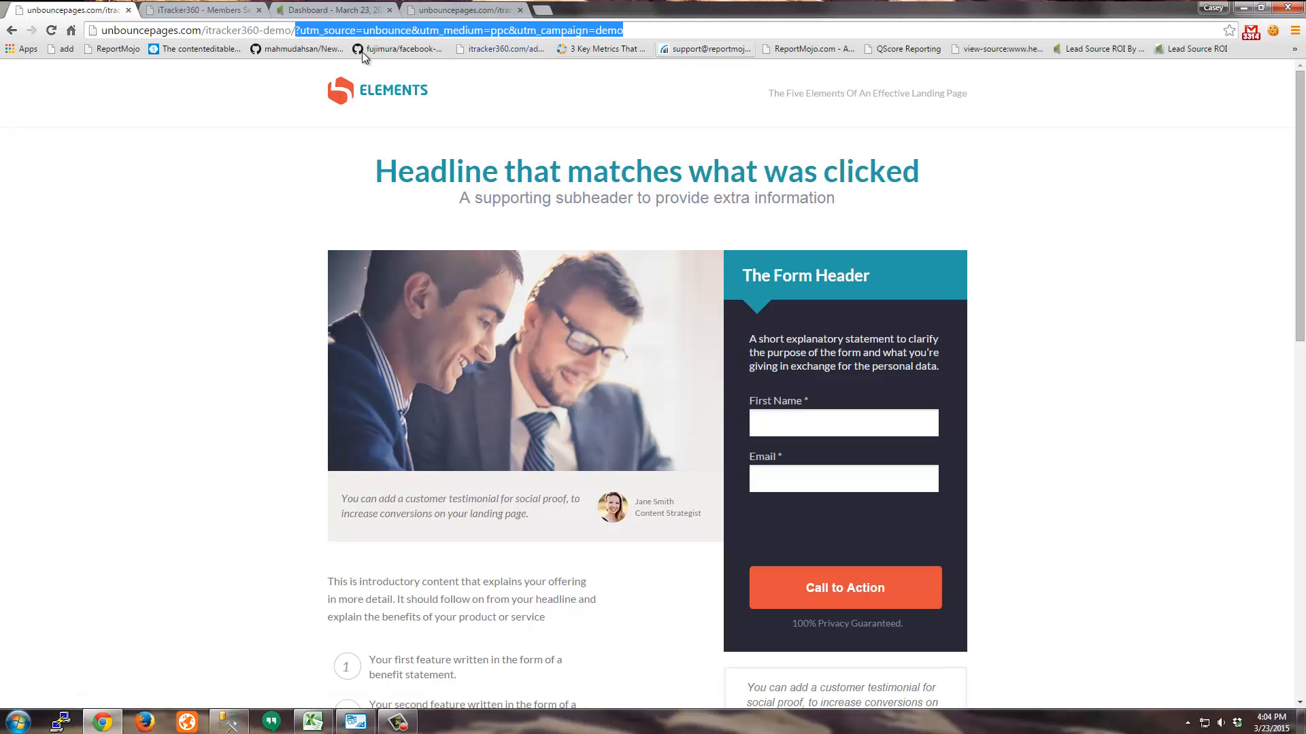
Step: Inspect the live form's code to check the values of its hidden GaSource, GaMedium, GaCampaign and LeadSource fields
click(824, 431)
right_click(823, 429)
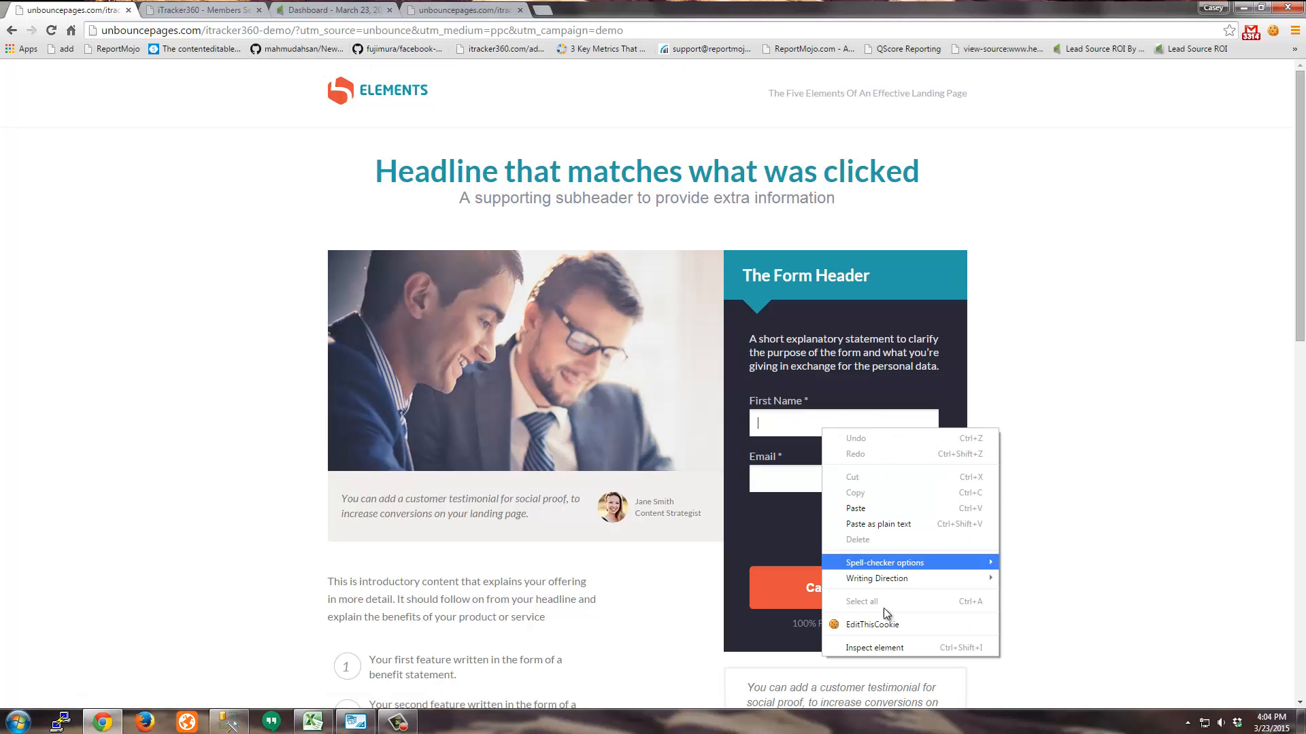
click(888, 648)
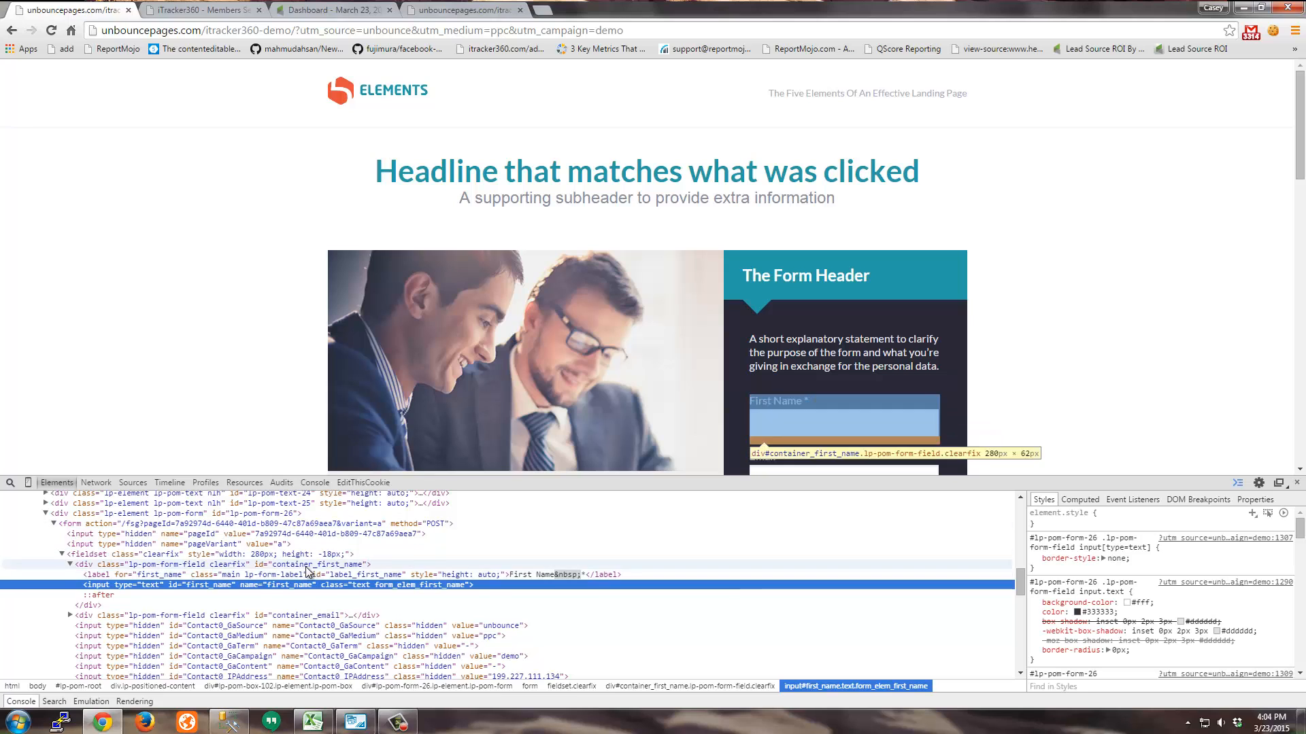
scroll(408, 571, down, 1)
click(513, 559)
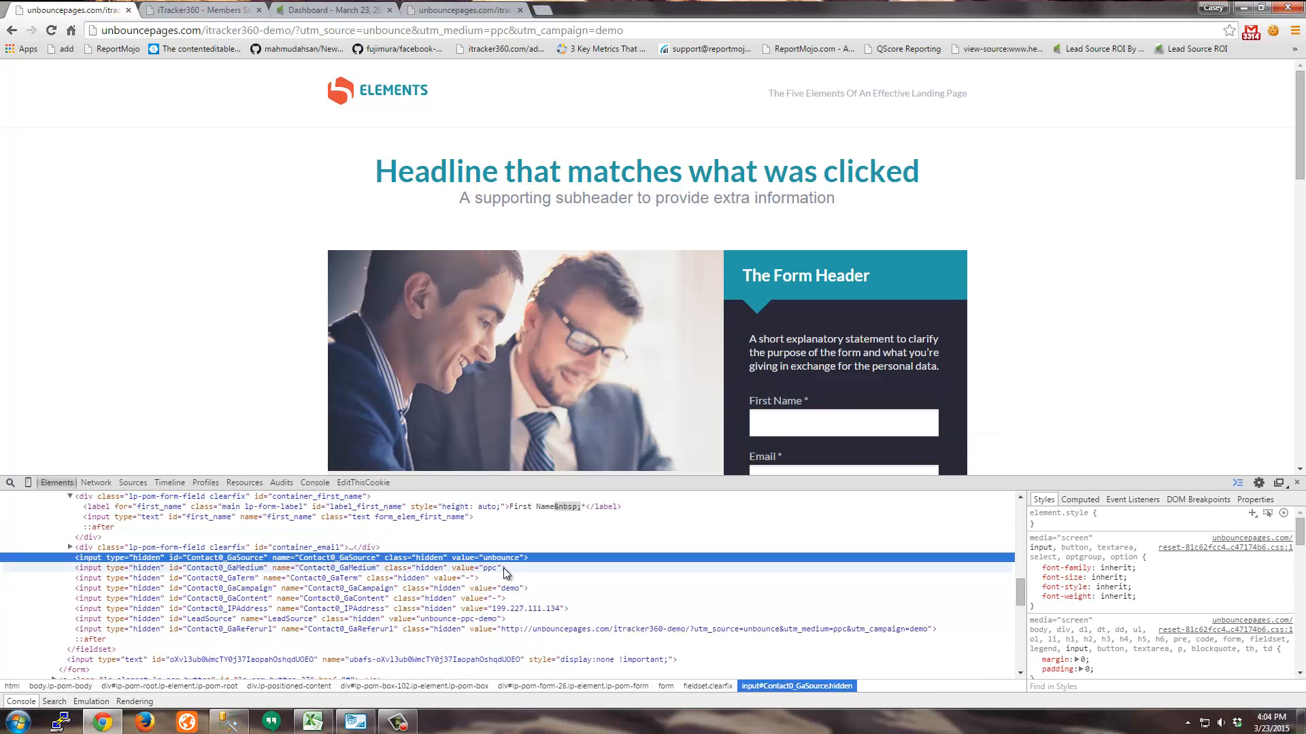
click(499, 569)
click(476, 589)
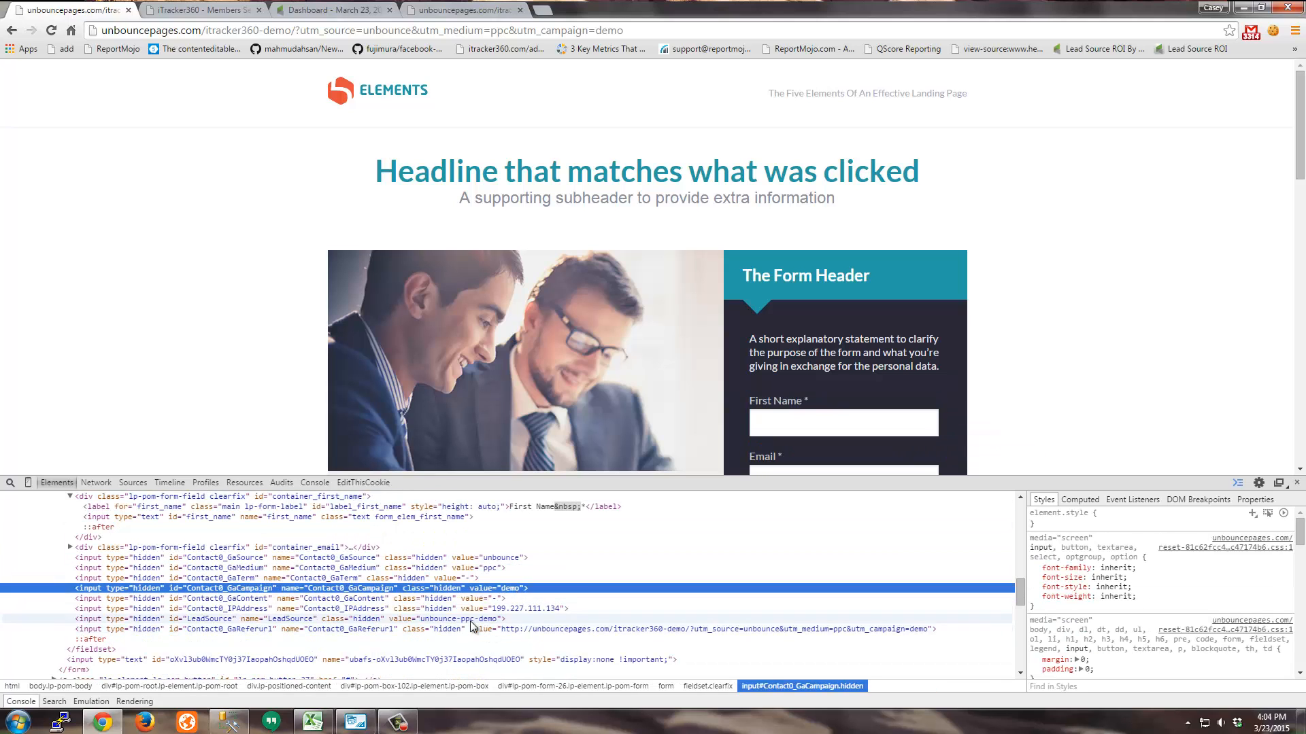
click(450, 620)
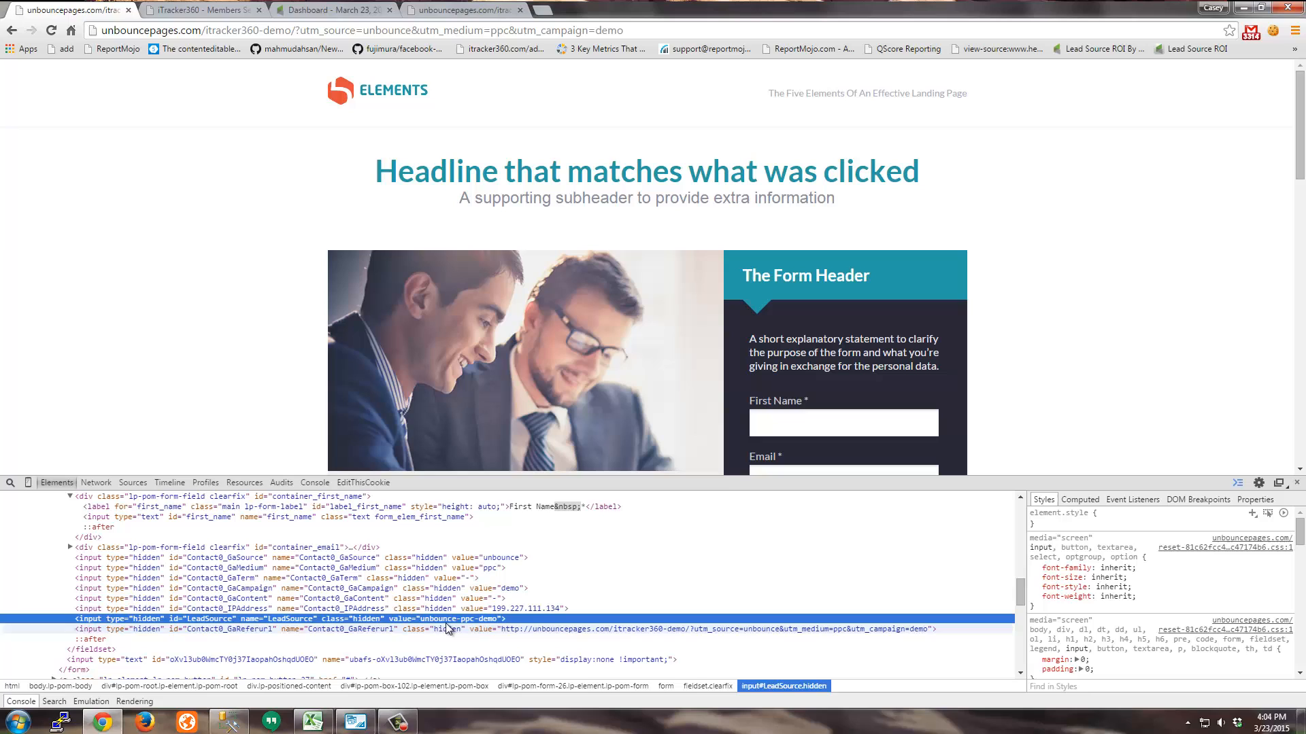
click(1296, 482)
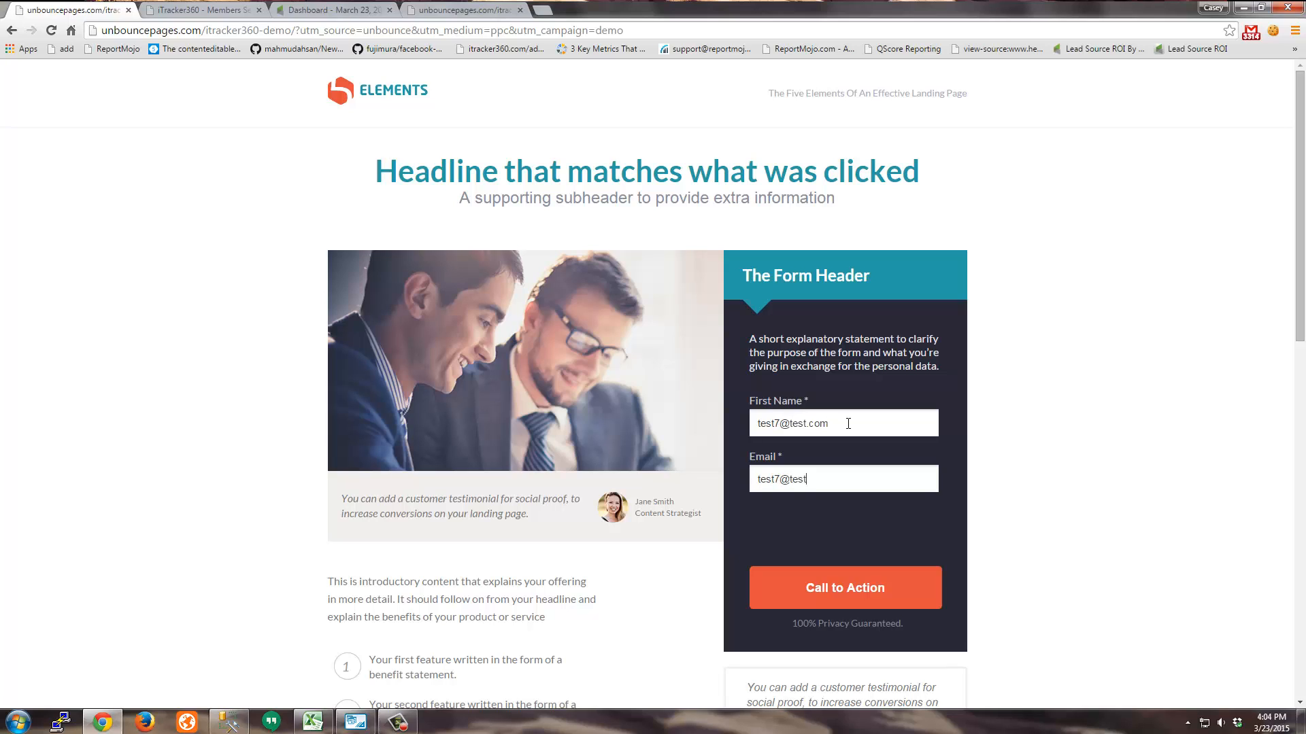
Step: Submit the landing page form with first name test7 and a test email address, copying that email before sending
triple_click(848, 424)
text(test7)
triple_click(867, 479)
key(ctrl+c)
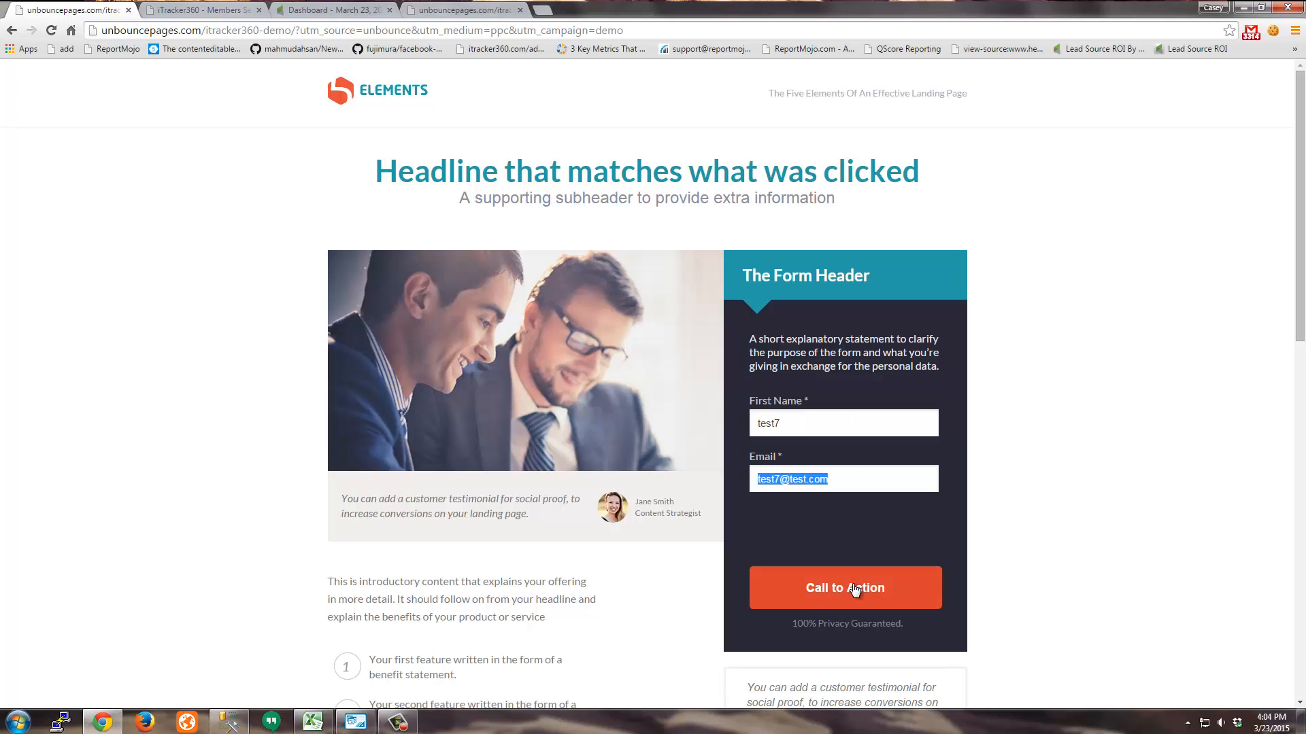
click(850, 586)
double_click(821, 280)
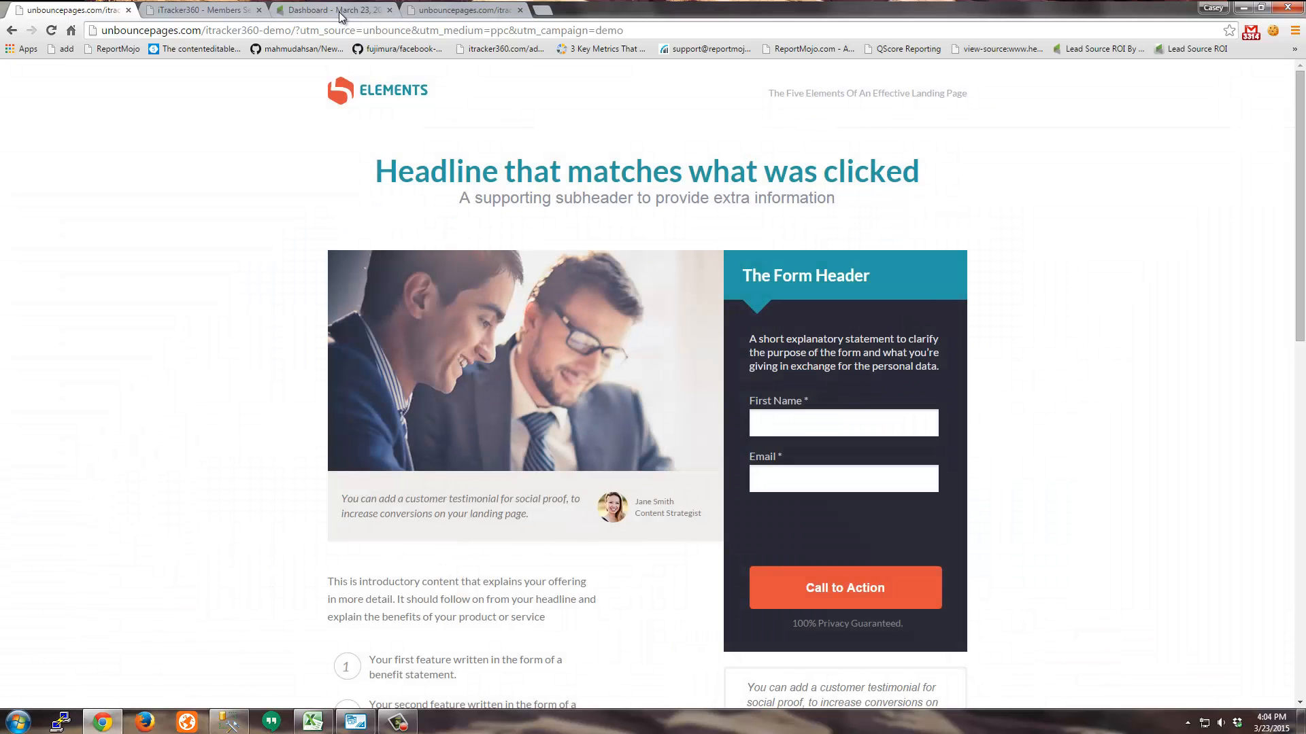
Step: Search Infusionsoft for the contact by the copied test email, open its record and check the Lead Source
click(332, 10)
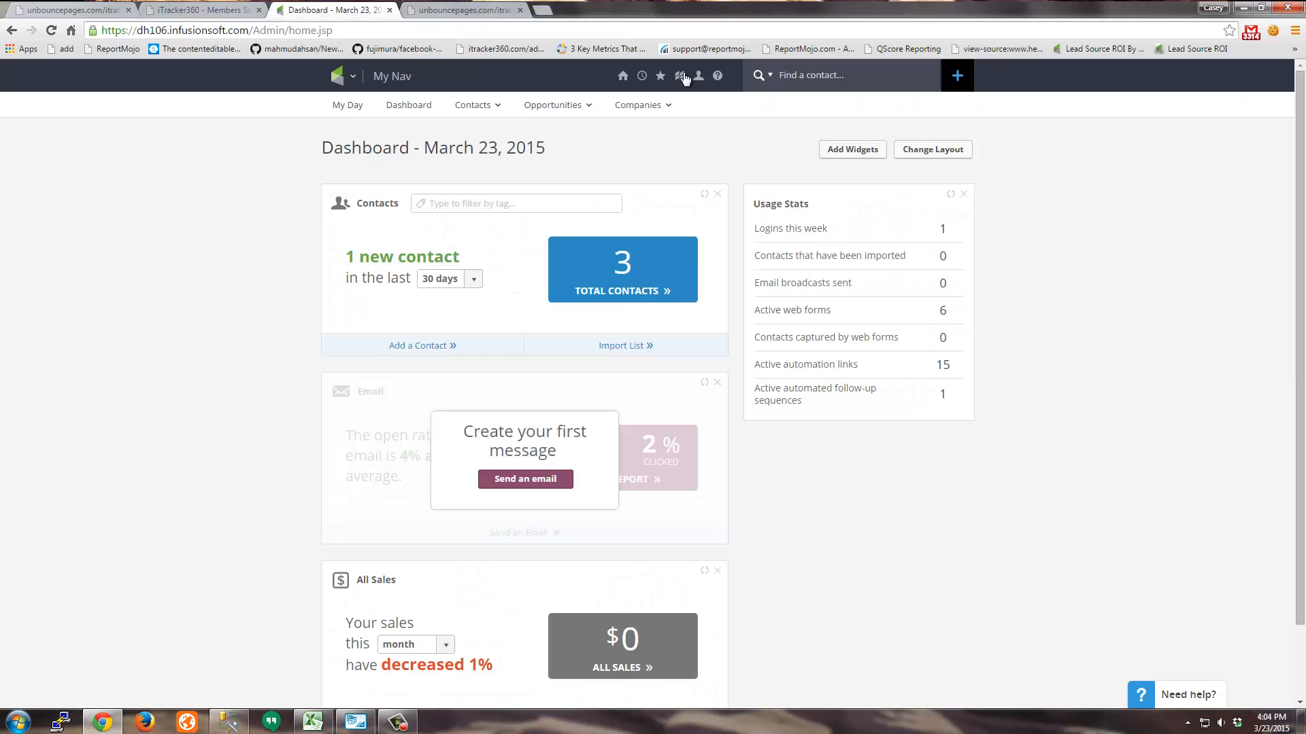
key(ctrl+v)
key(Return)
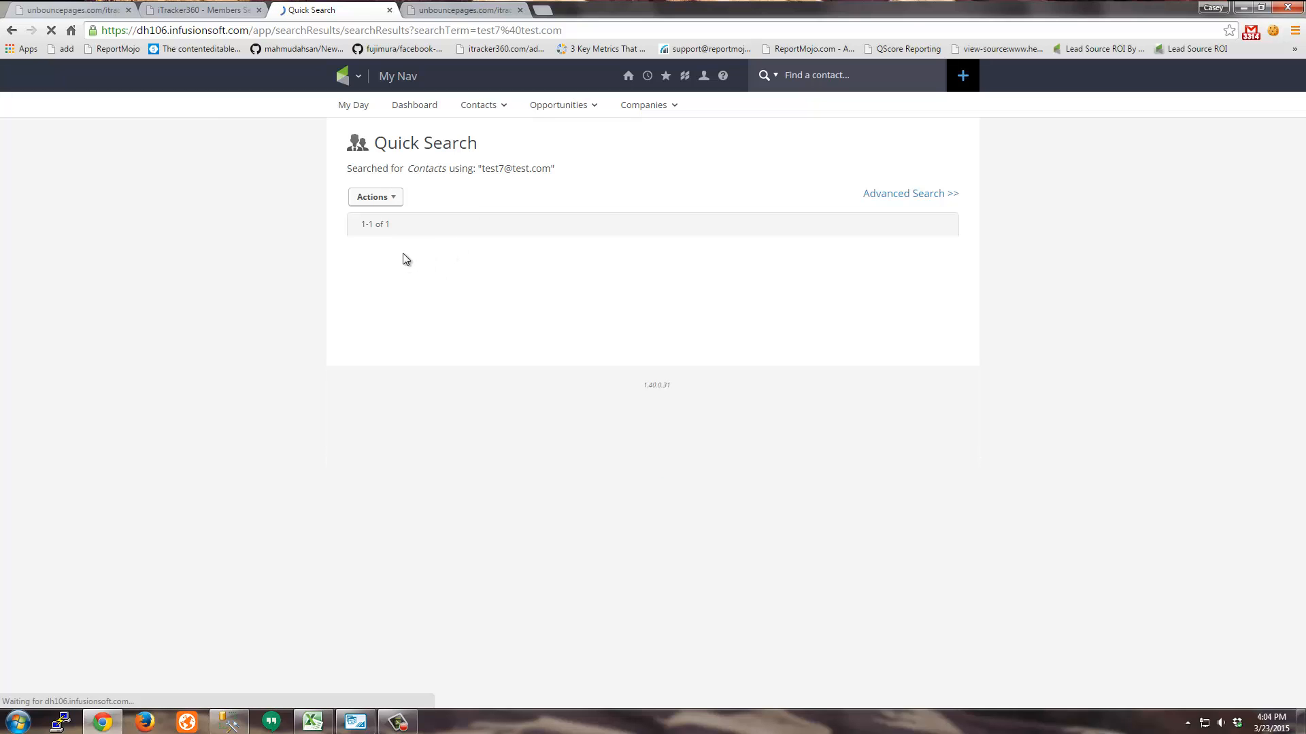
click(401, 263)
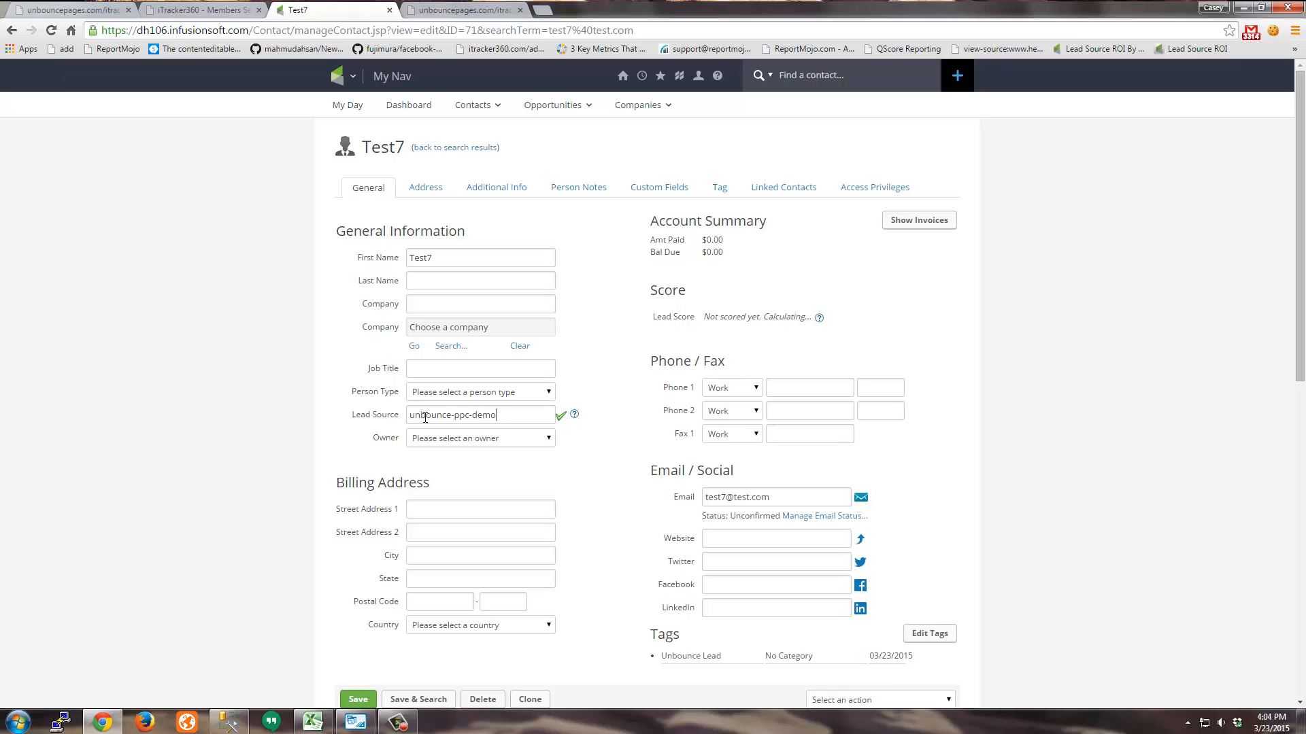
triple_click(454, 410)
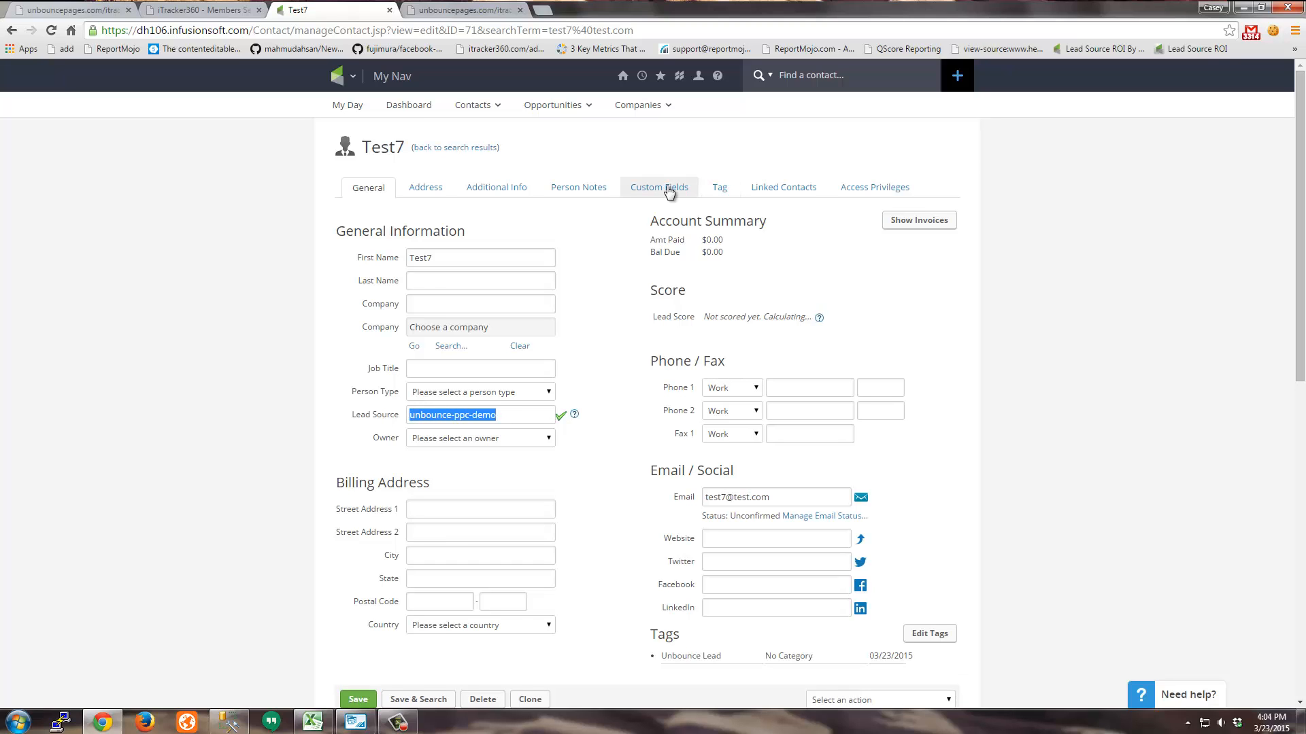
Step: Check the tracking values in the contact's custom fields, and look through its additional info and address details
click(663, 188)
double_click(556, 400)
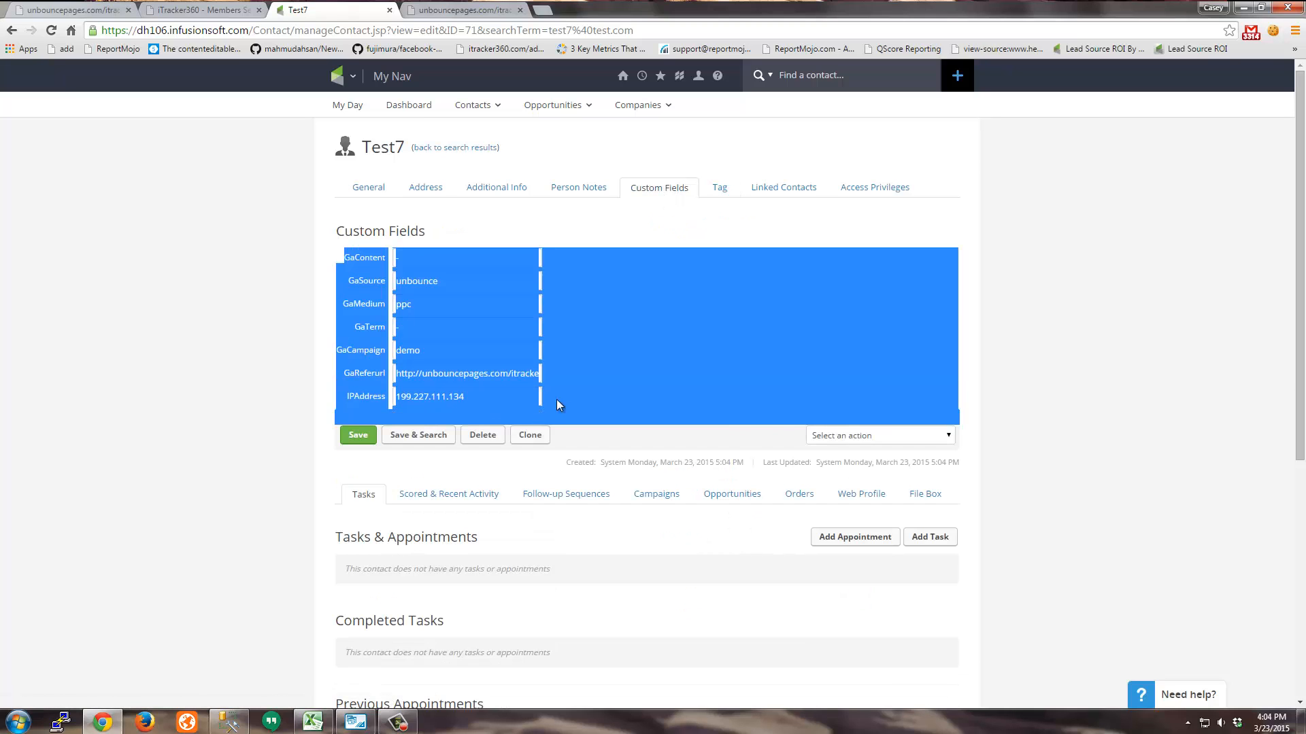
click(586, 360)
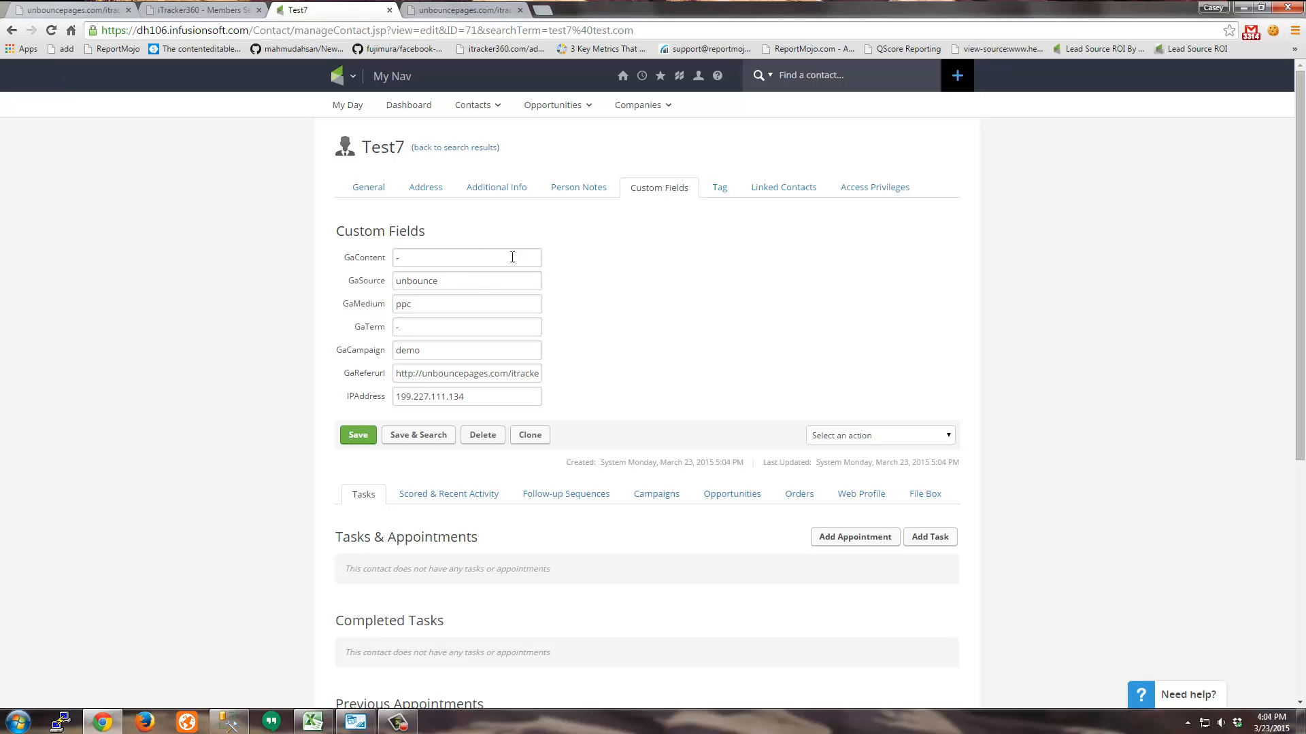
click(498, 191)
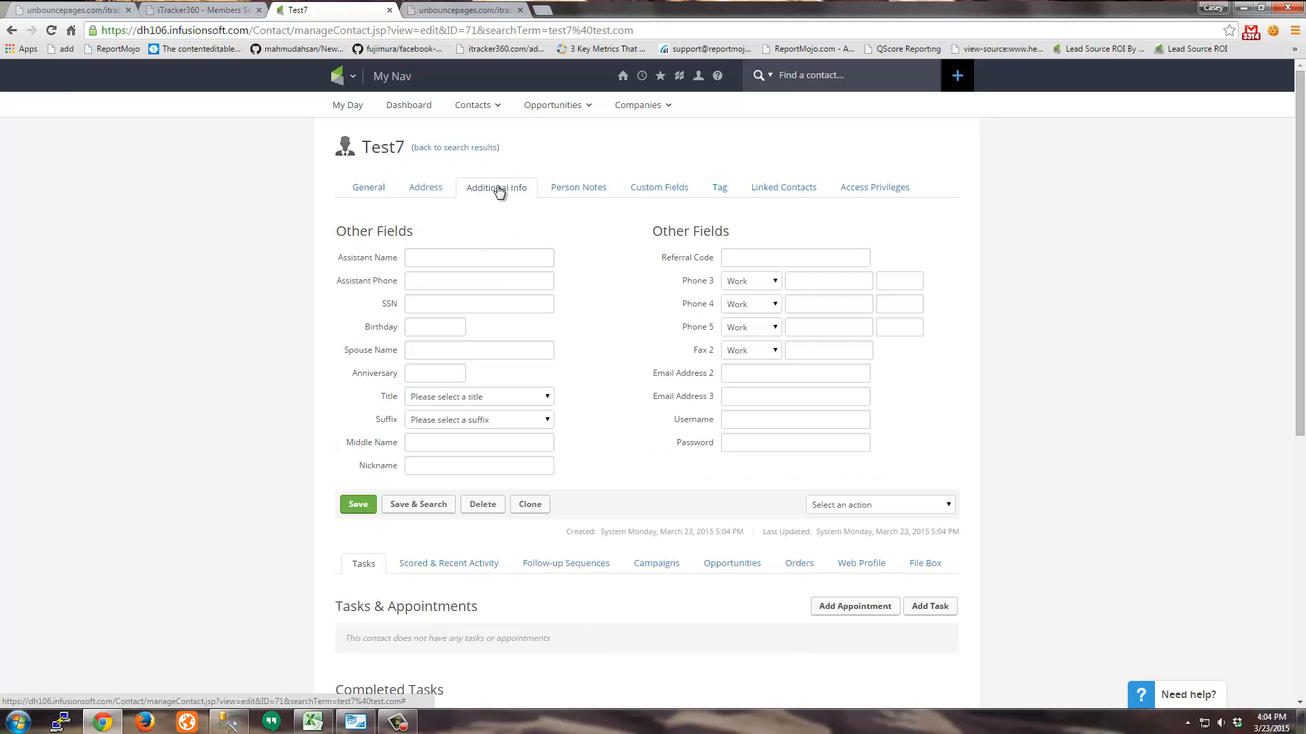
click(420, 192)
drag(685, 265, 914, 344)
click(950, 347)
Step: Check which tag is currently applied to the test contact
click(730, 195)
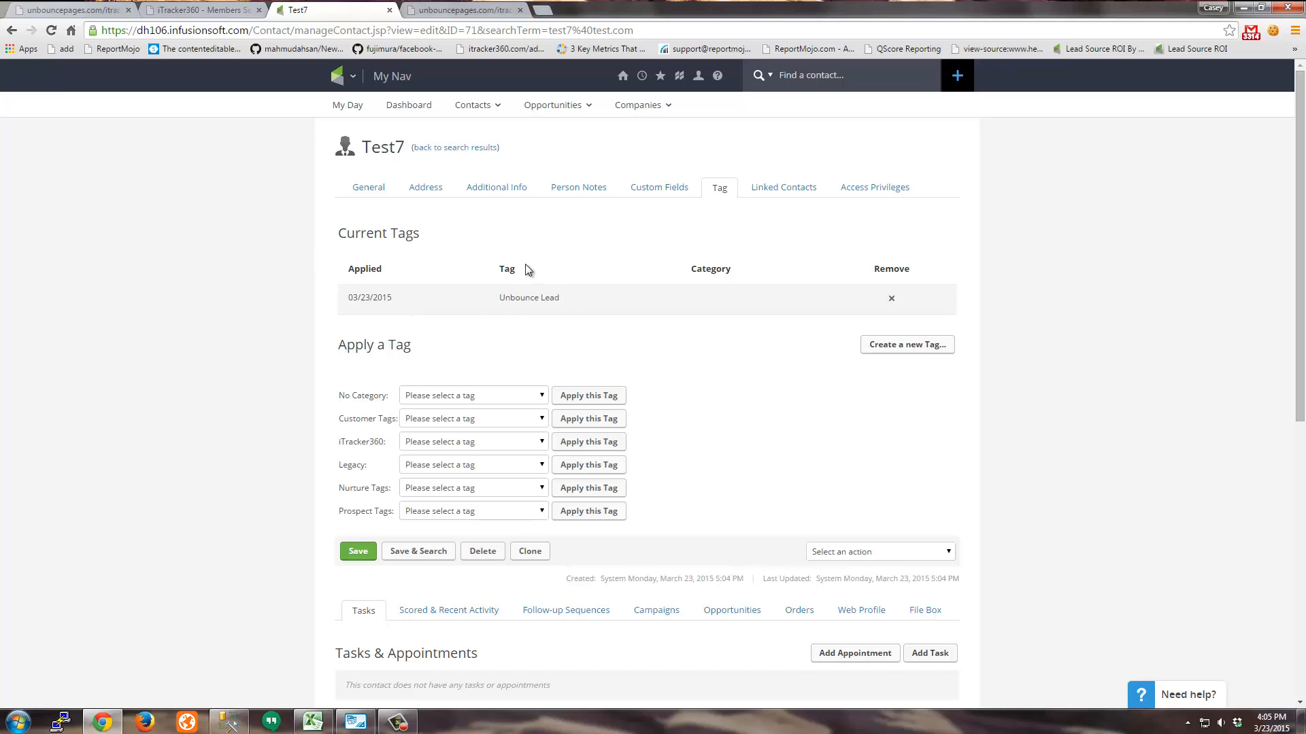
drag(500, 299, 578, 300)
click(561, 304)
drag(500, 298, 574, 308)
triple_click(549, 299)
click(348, 86)
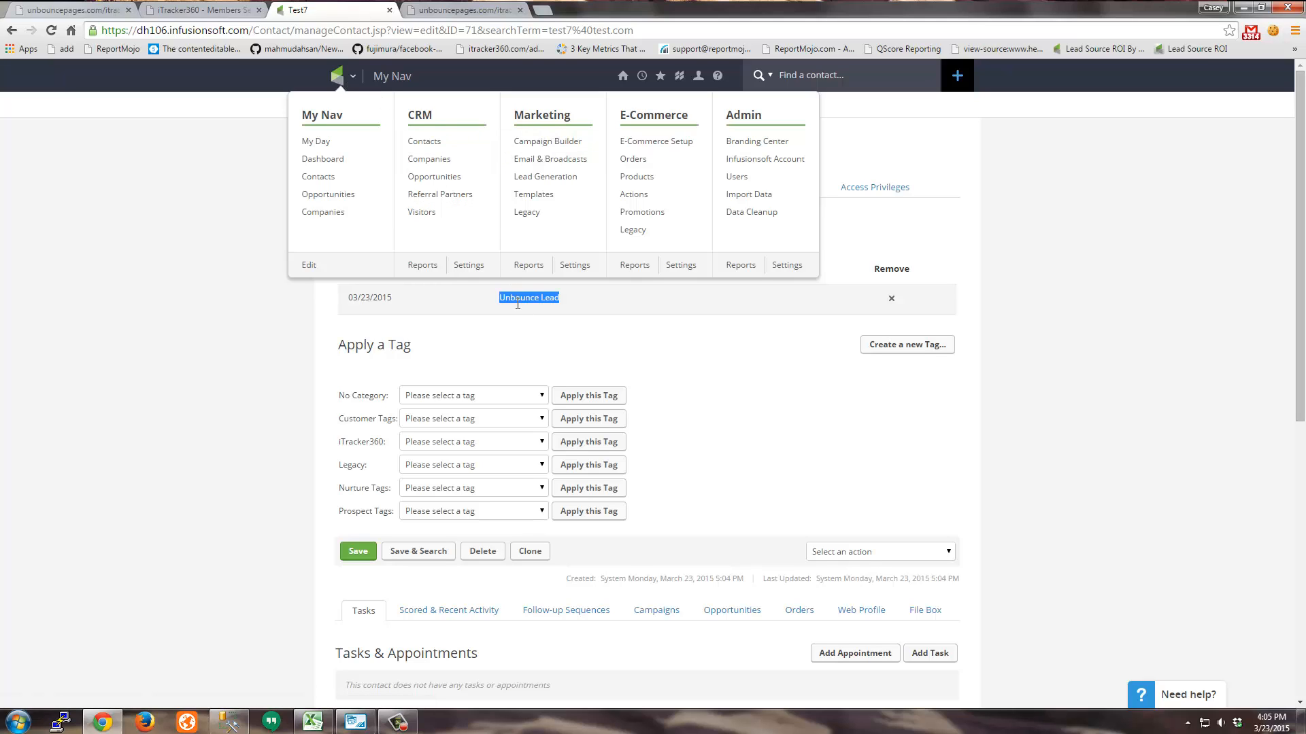
Step: In the iTracker360 setup guide, open Step 5 on adding an HTTP Post back and select its post URL
click(238, 11)
scroll(906, 372, down, 2)
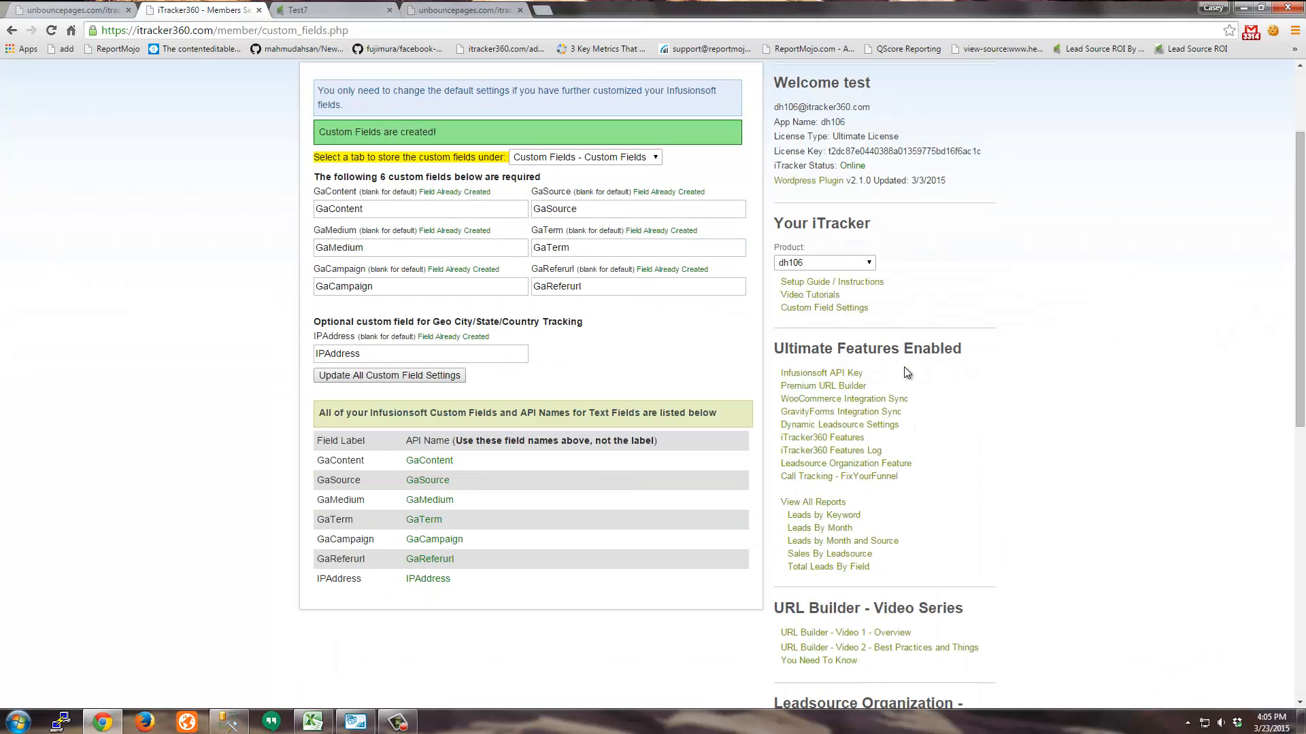
click(839, 296)
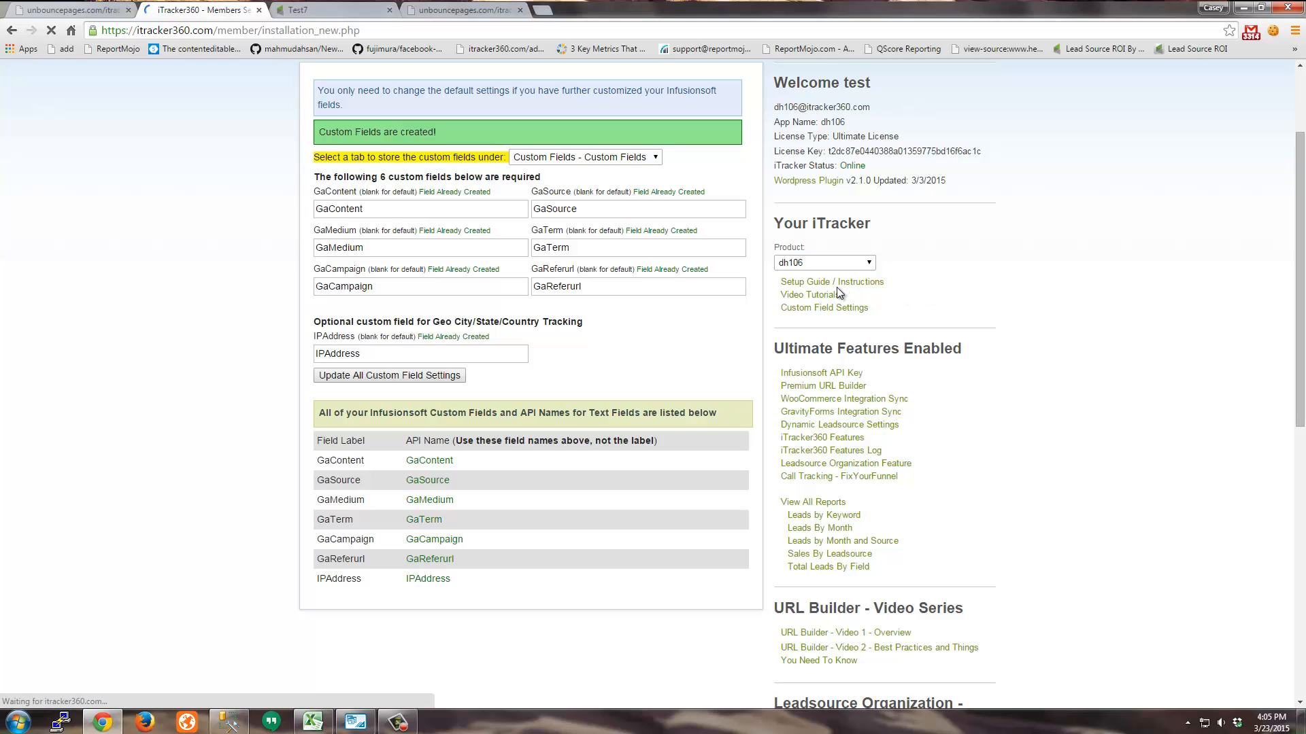
scroll(282, 397, down, 3)
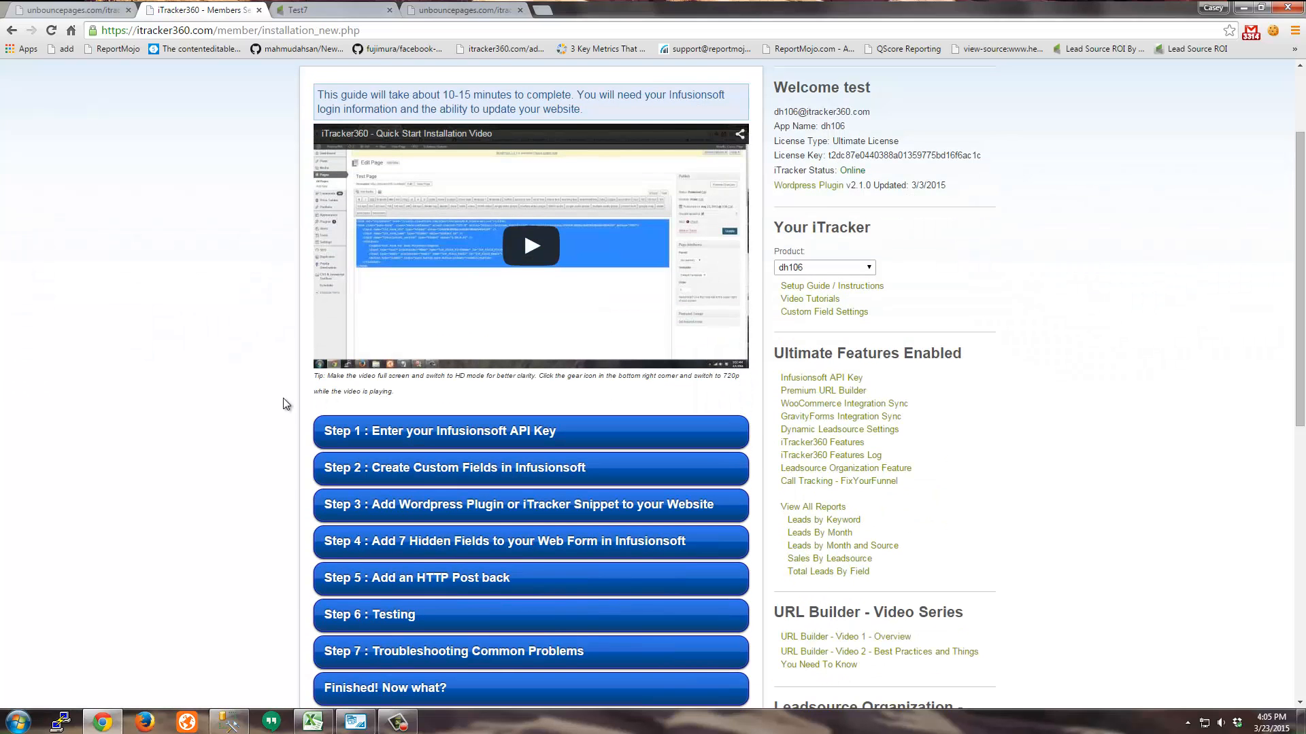
scroll(283, 399, down, 2)
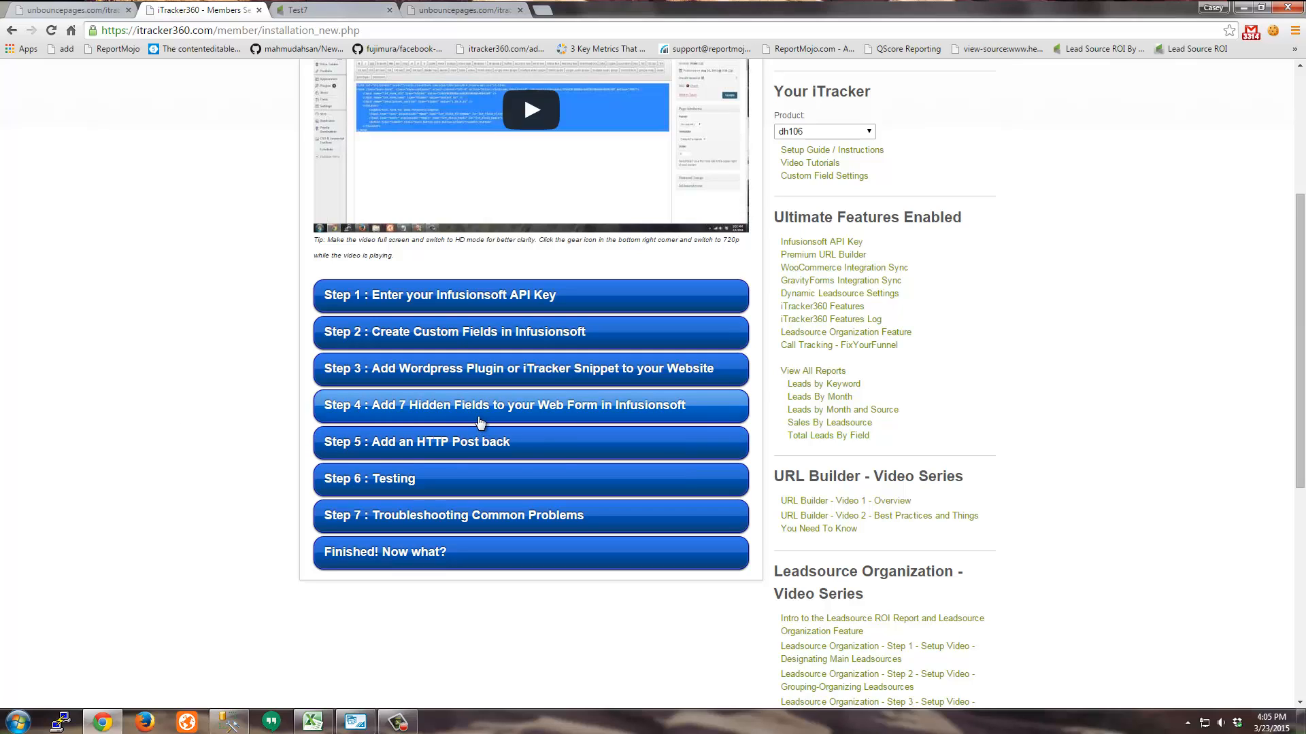
click(343, 443)
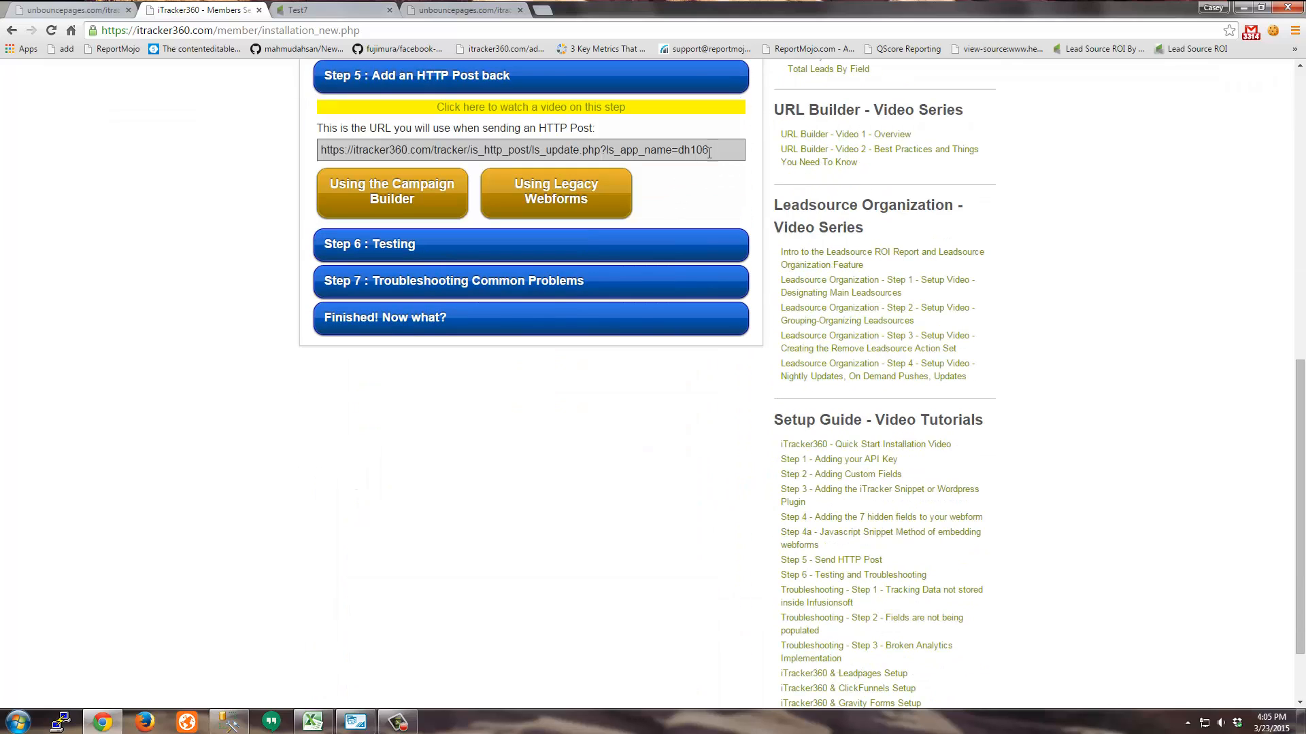
drag(709, 152, 321, 150)
Step: Switch back to Infusionsoft and open the blank Unbounce Lead campaign in the Campaign Builder
click(315, 8)
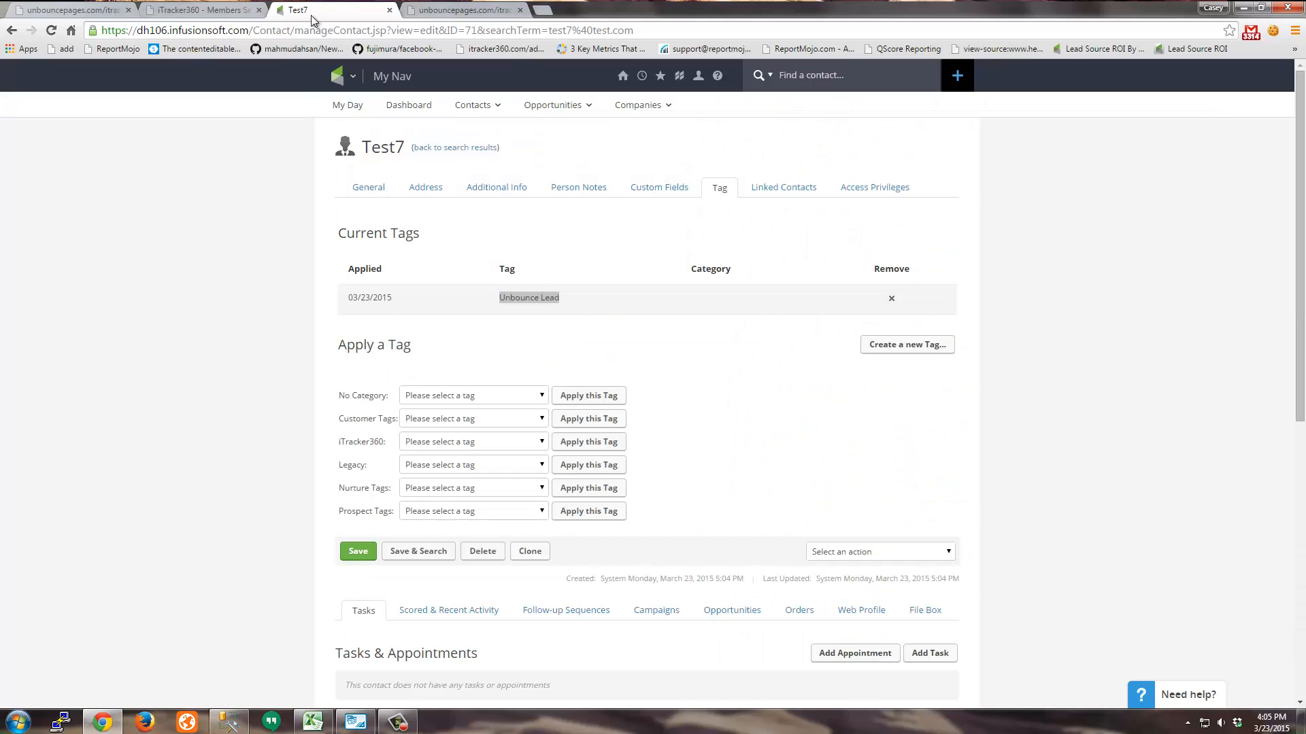
mouse_move(336, 83)
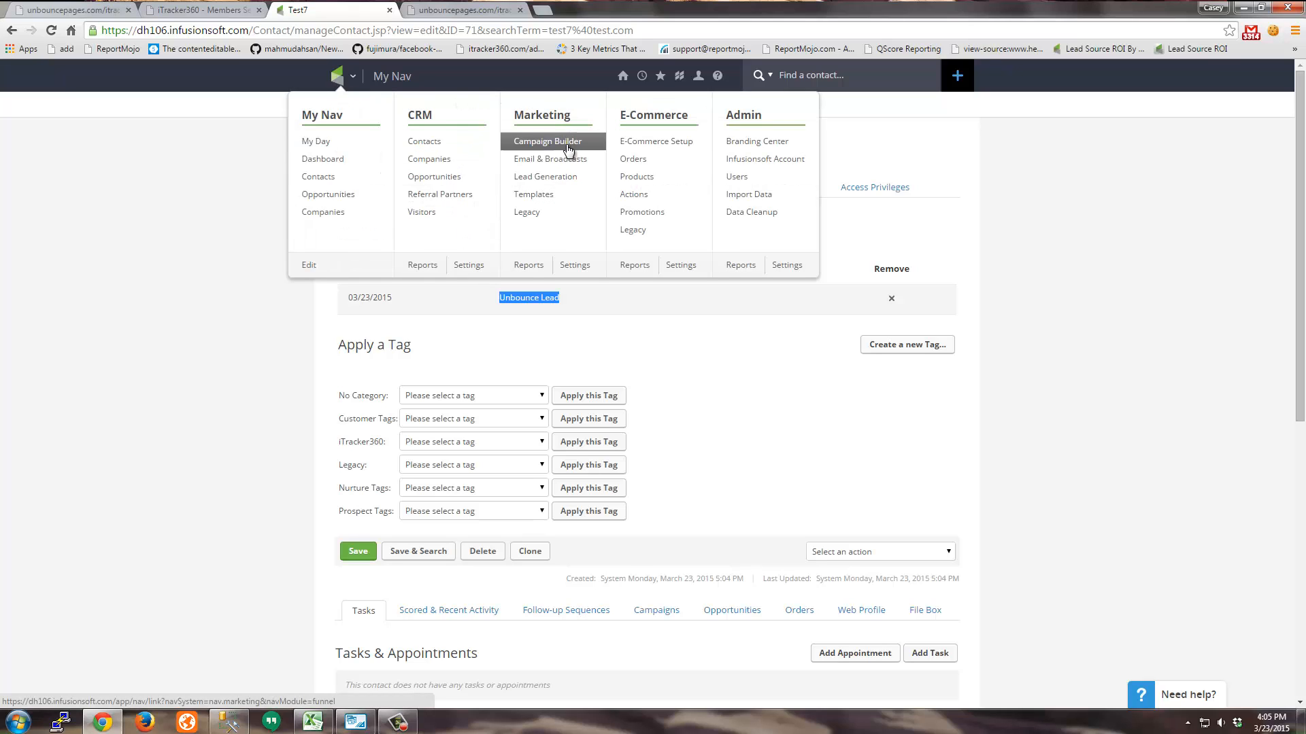
click(545, 144)
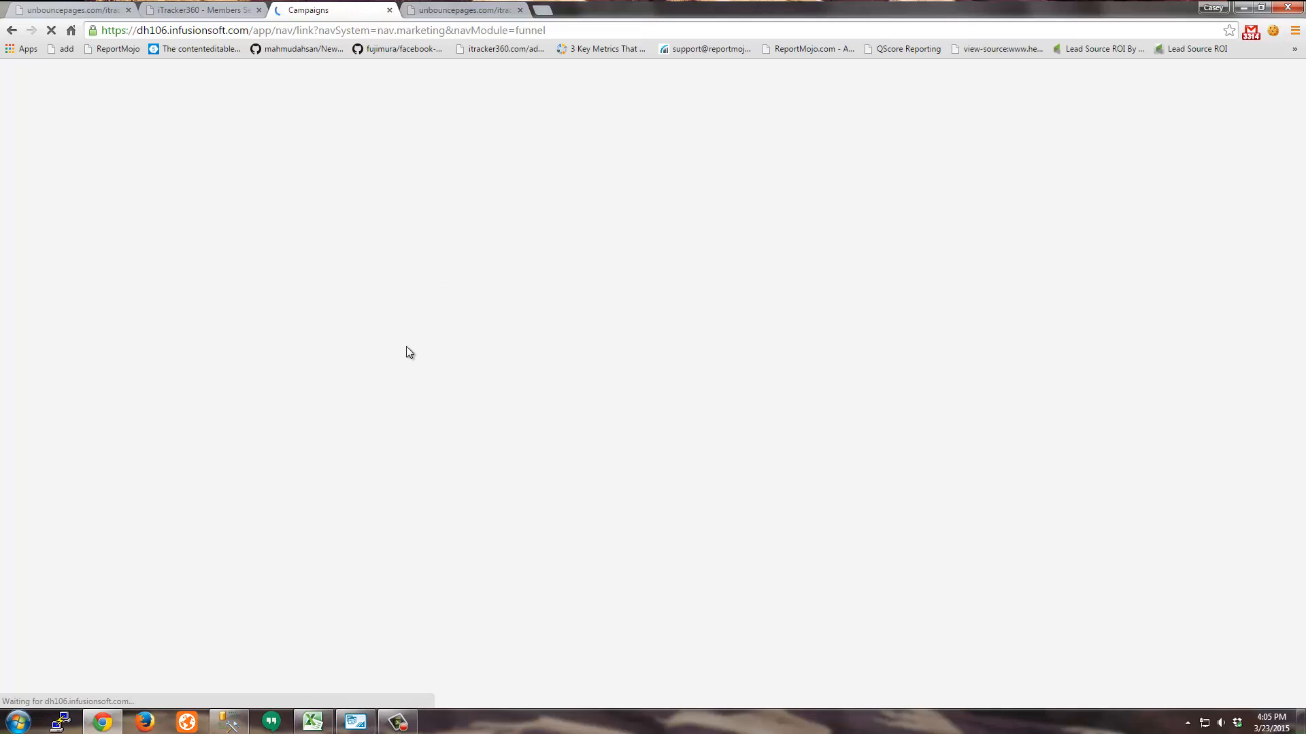
click(488, 292)
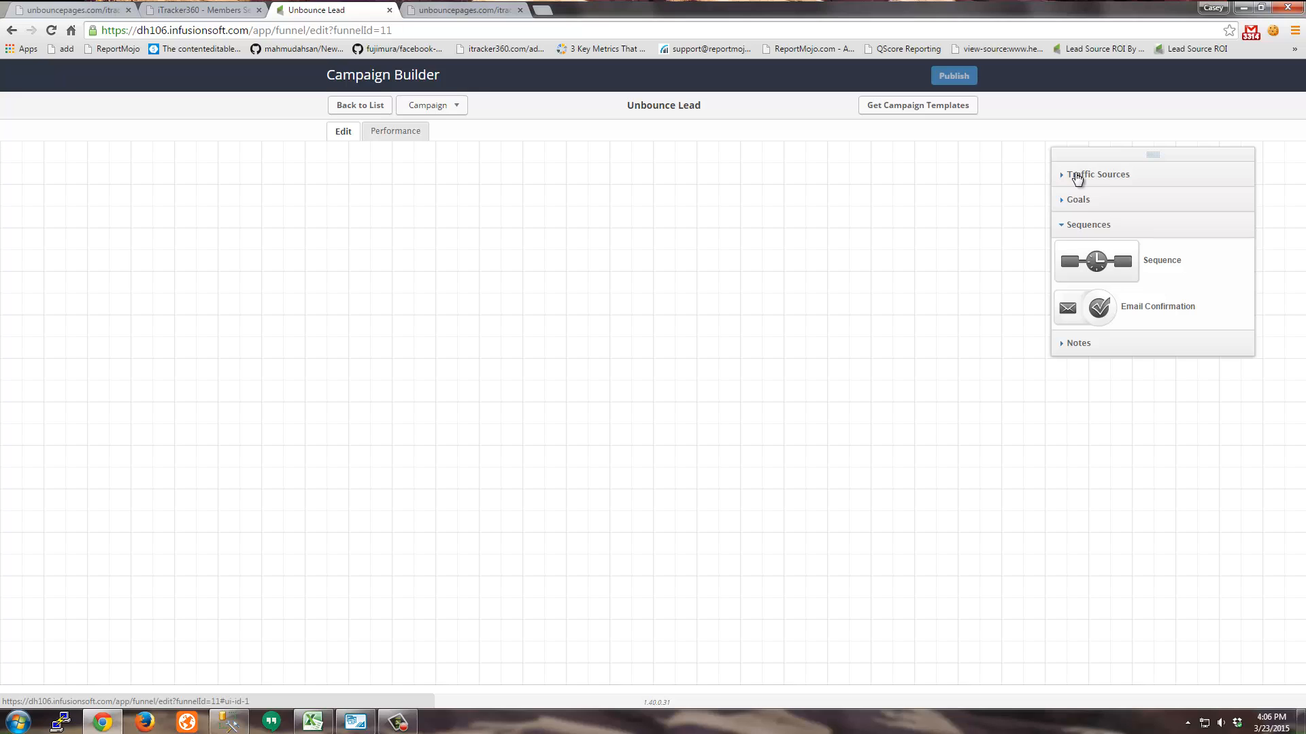
Step: Add a Sign up for newsletter goal to the campaign canvas and set it to be achieved when a user Applies a Tag
click(1082, 205)
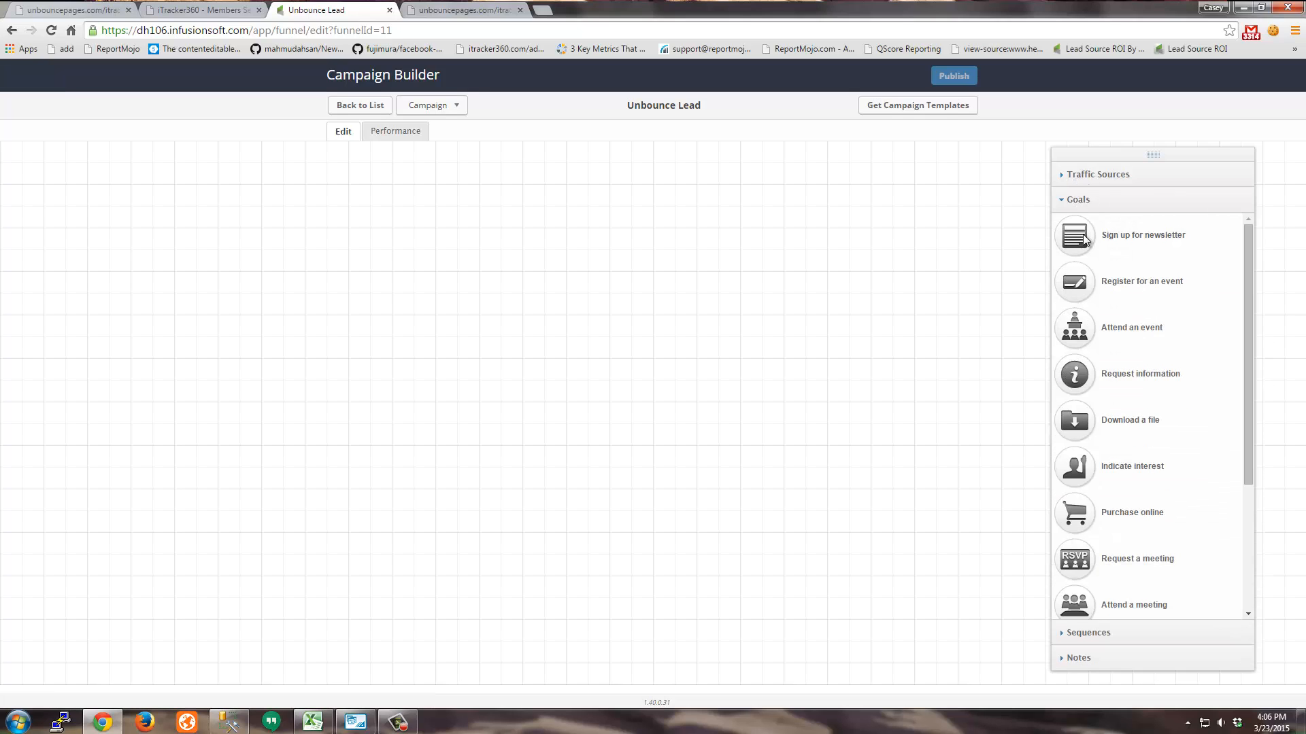
drag(1069, 235, 283, 252)
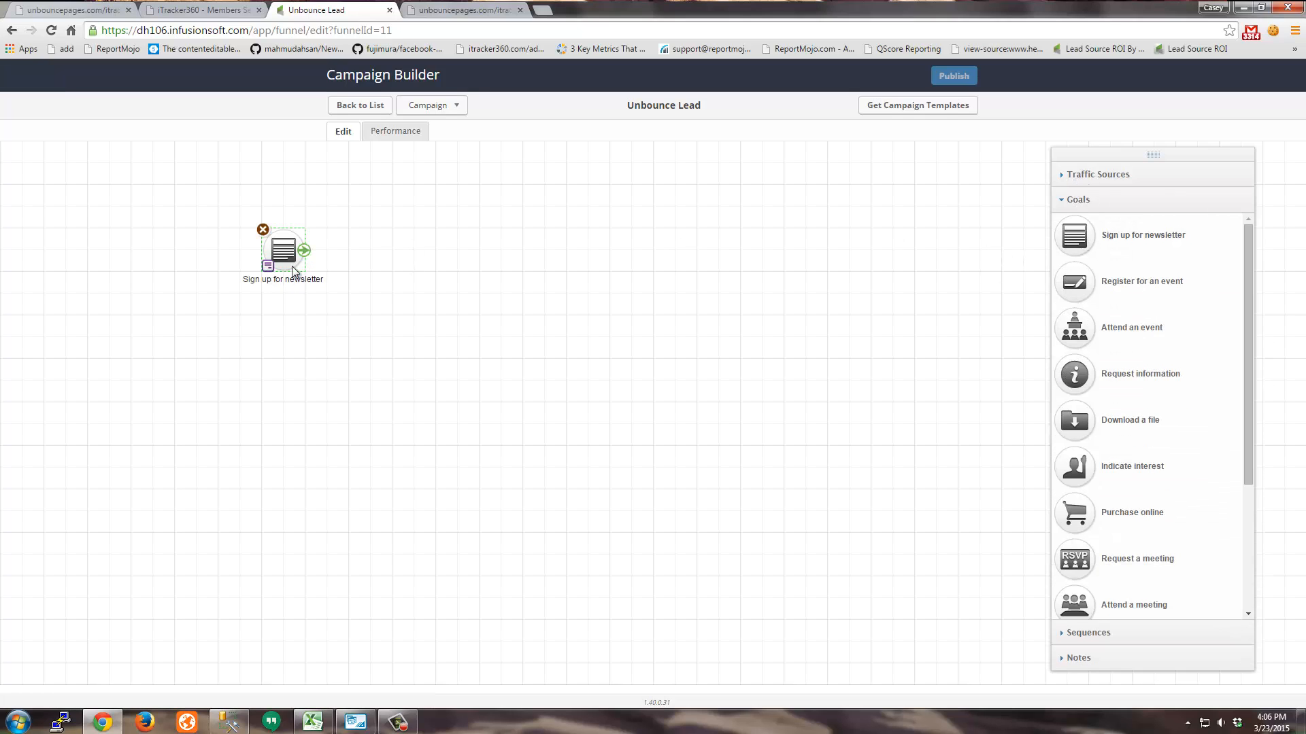
double_click(294, 270)
click(703, 279)
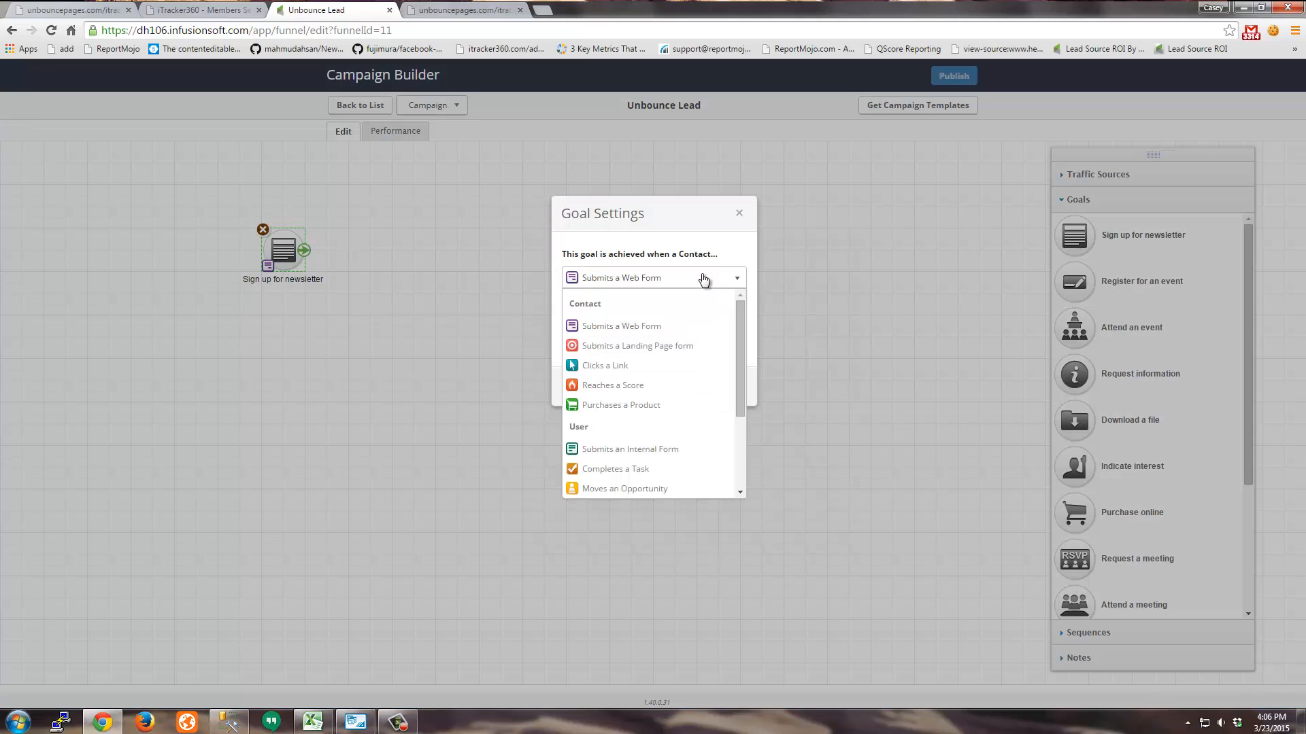
scroll(664, 387, down, 3)
click(663, 401)
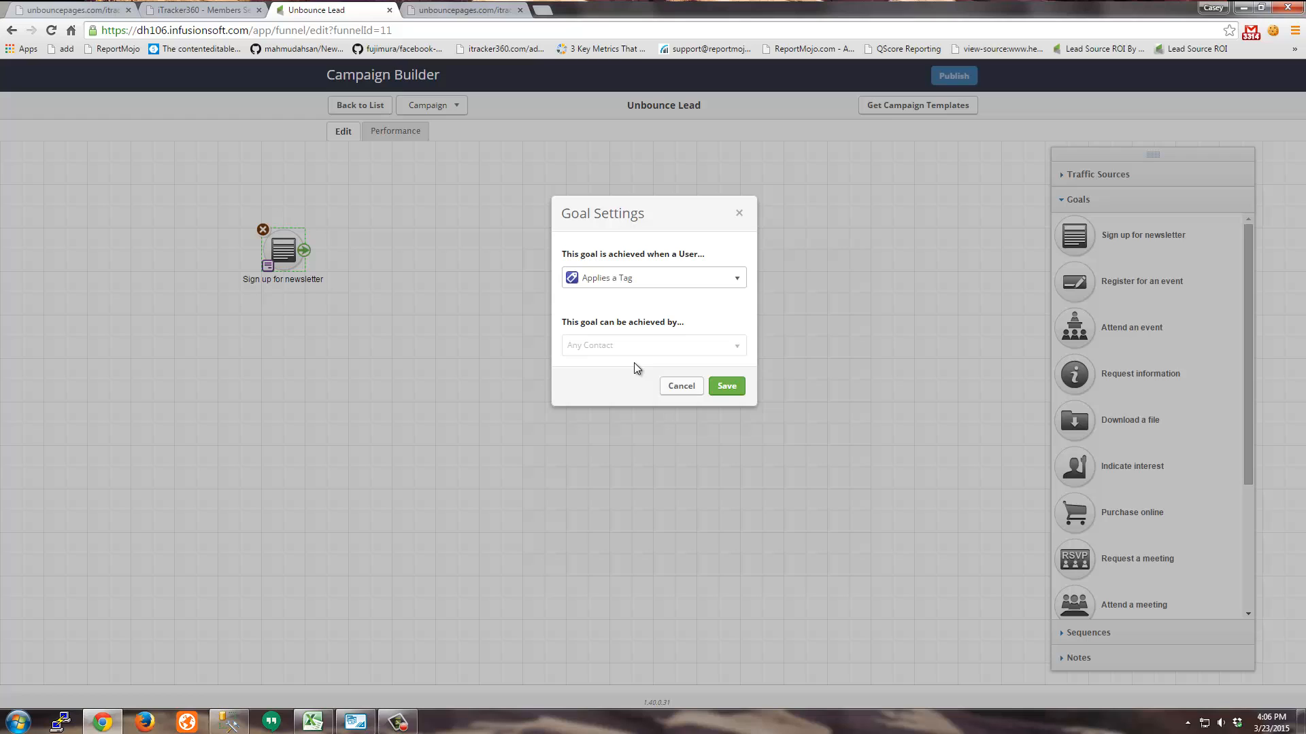
click(739, 391)
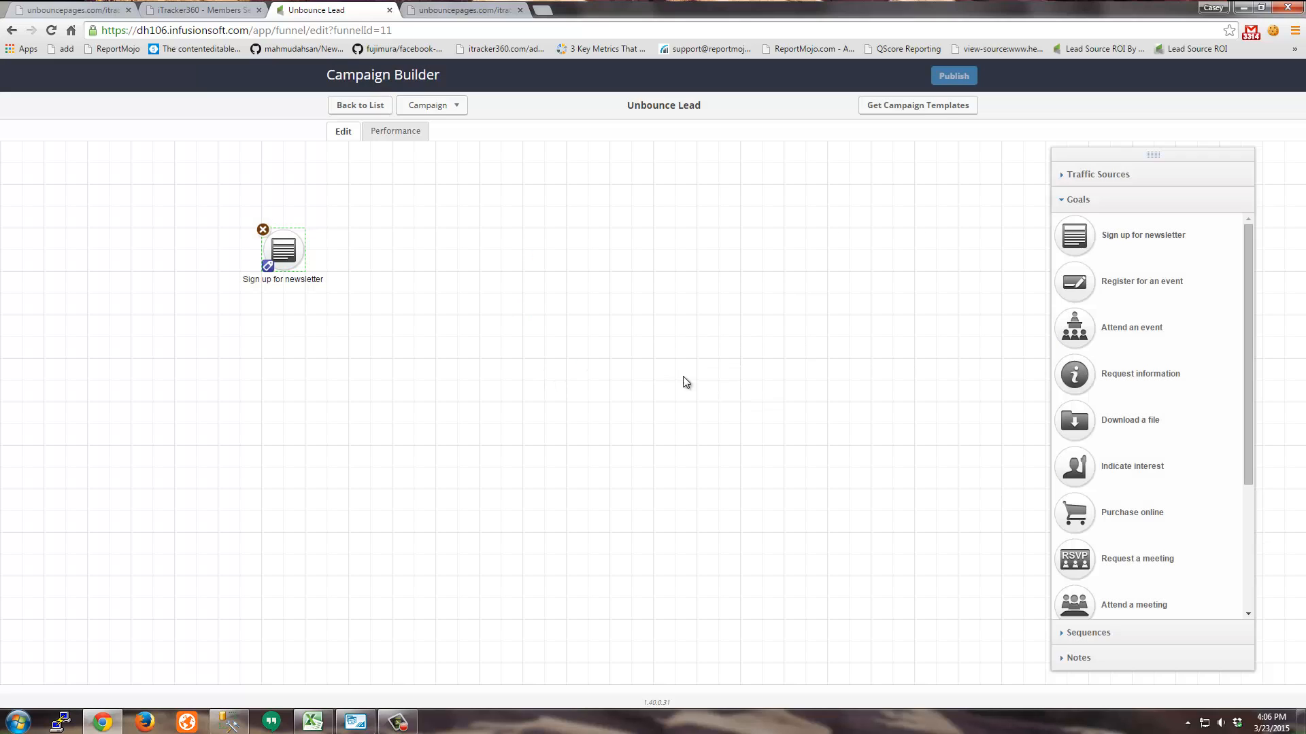
Step: Configure the Sign up for newsletter goal to be achieved when the Unbounce Lead tag is applied
double_click(272, 276)
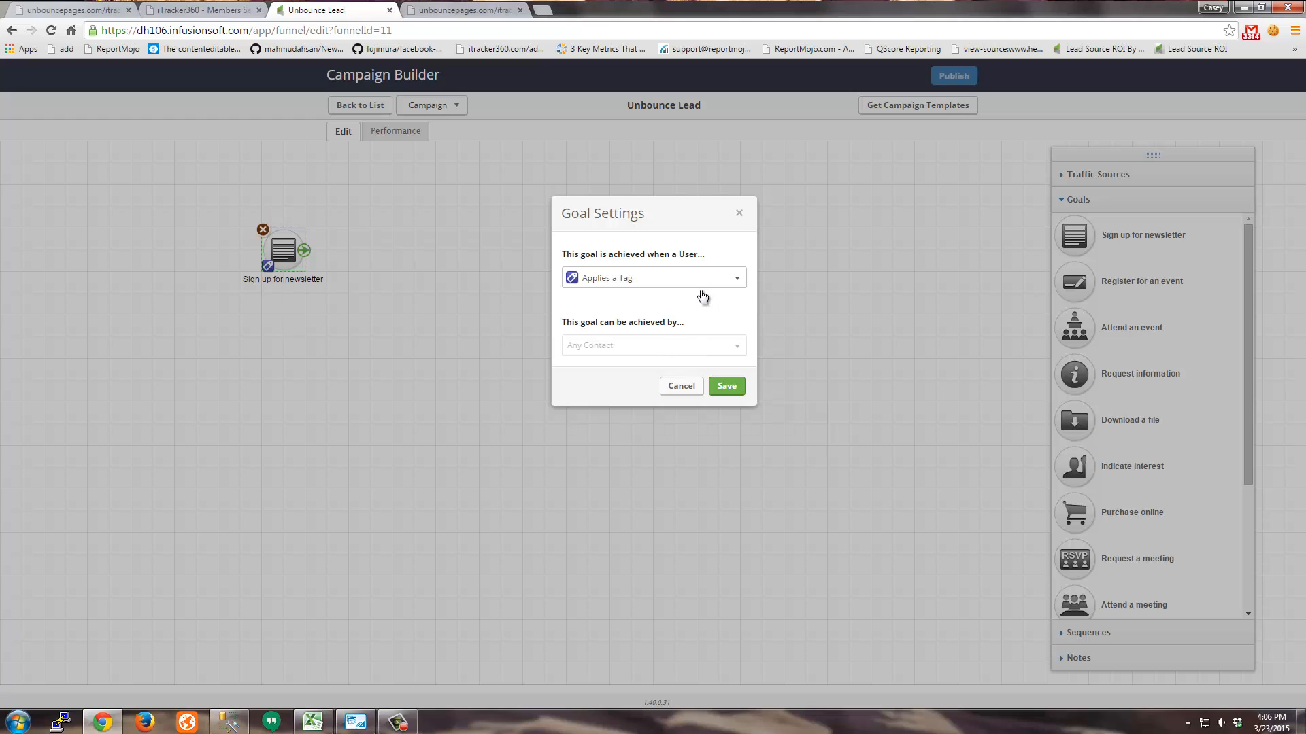
click(674, 385)
double_click(286, 247)
click(597, 266)
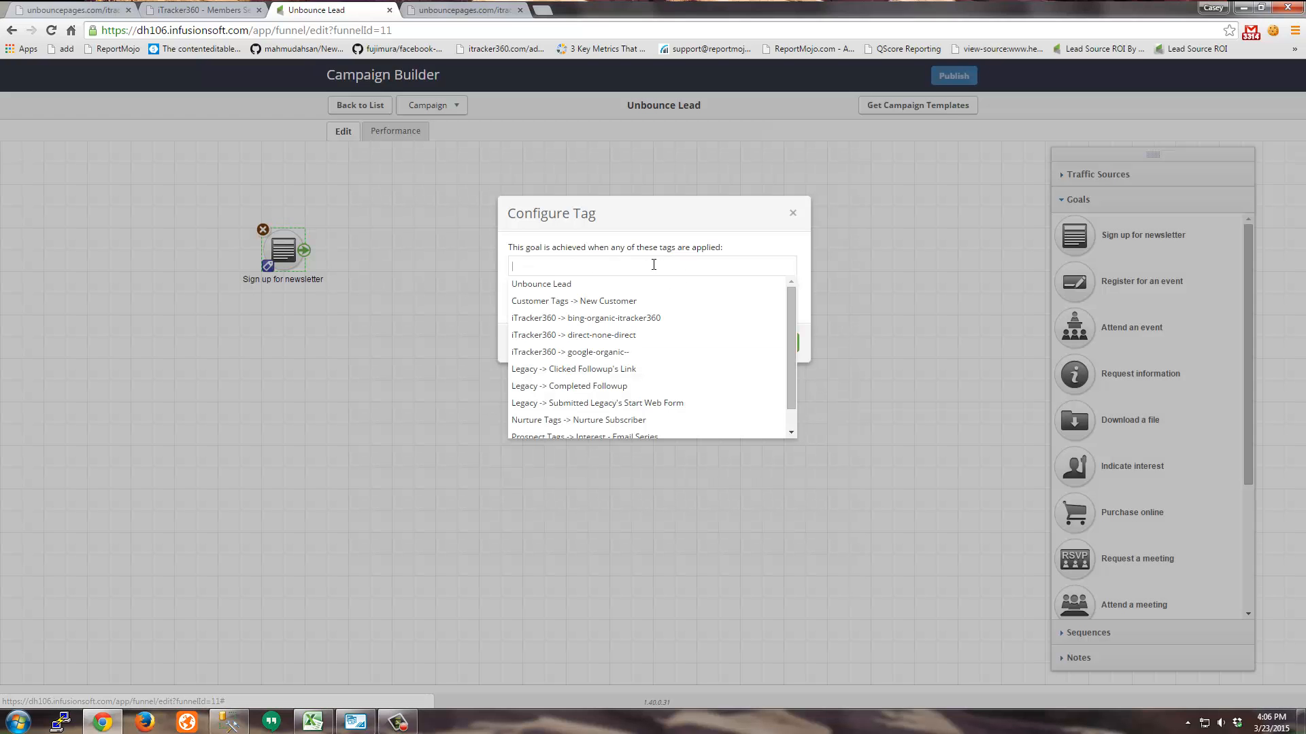
click(605, 284)
click(782, 363)
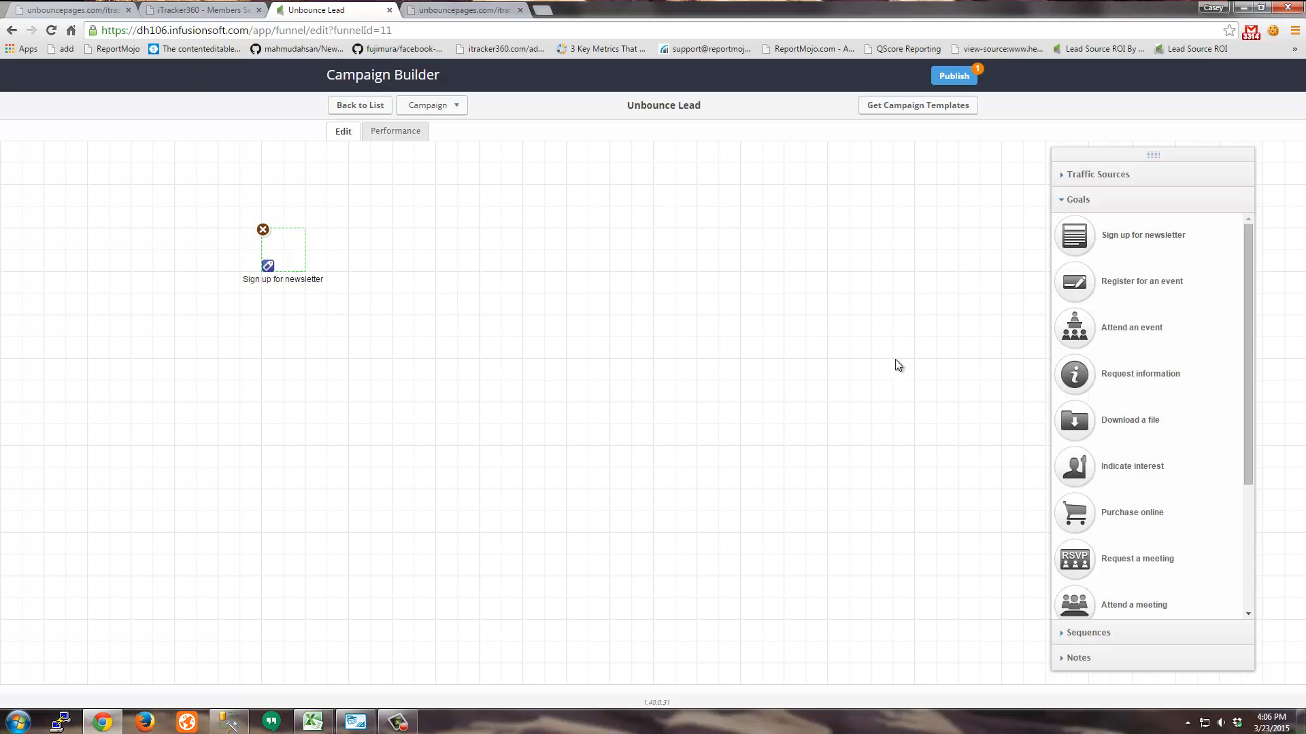
scroll(1251, 335, down, 2)
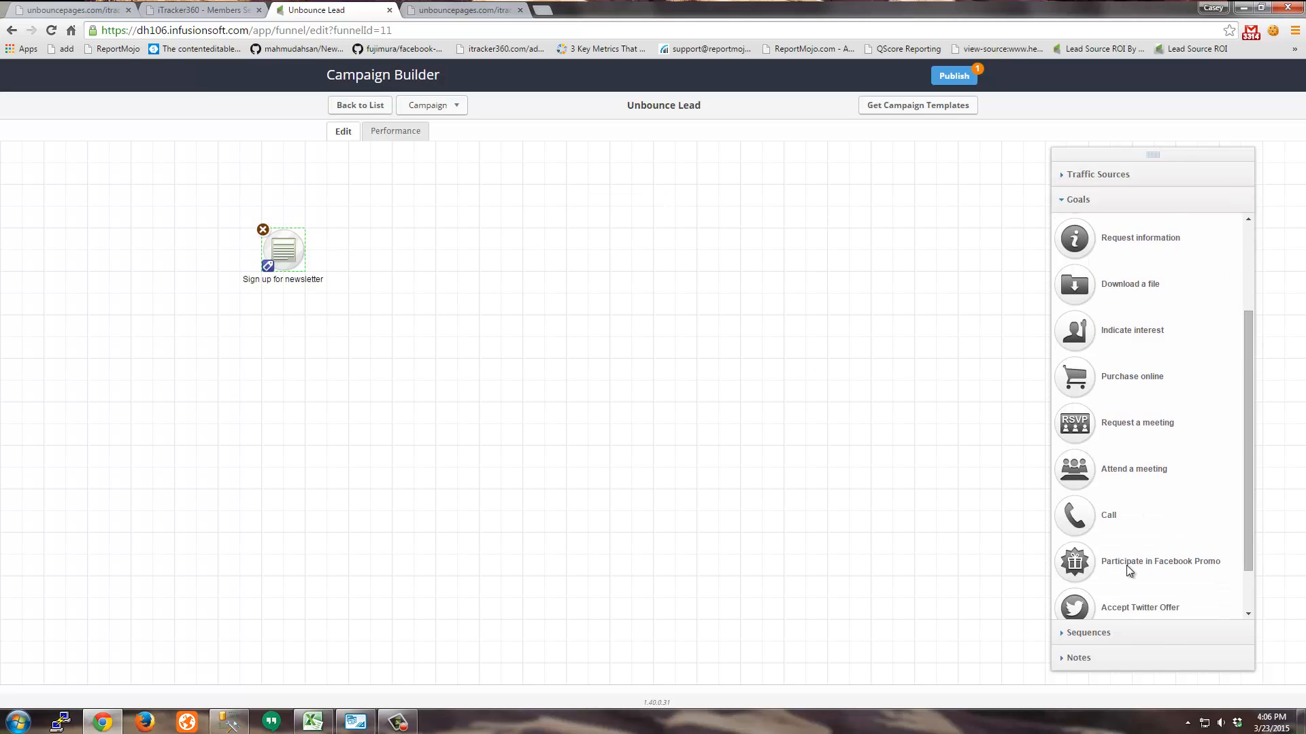
Step: Add a sequence named iTracker Post beside the Sign up for newsletter goal and connect the goal to it
click(1098, 634)
drag(1091, 273, 478, 262)
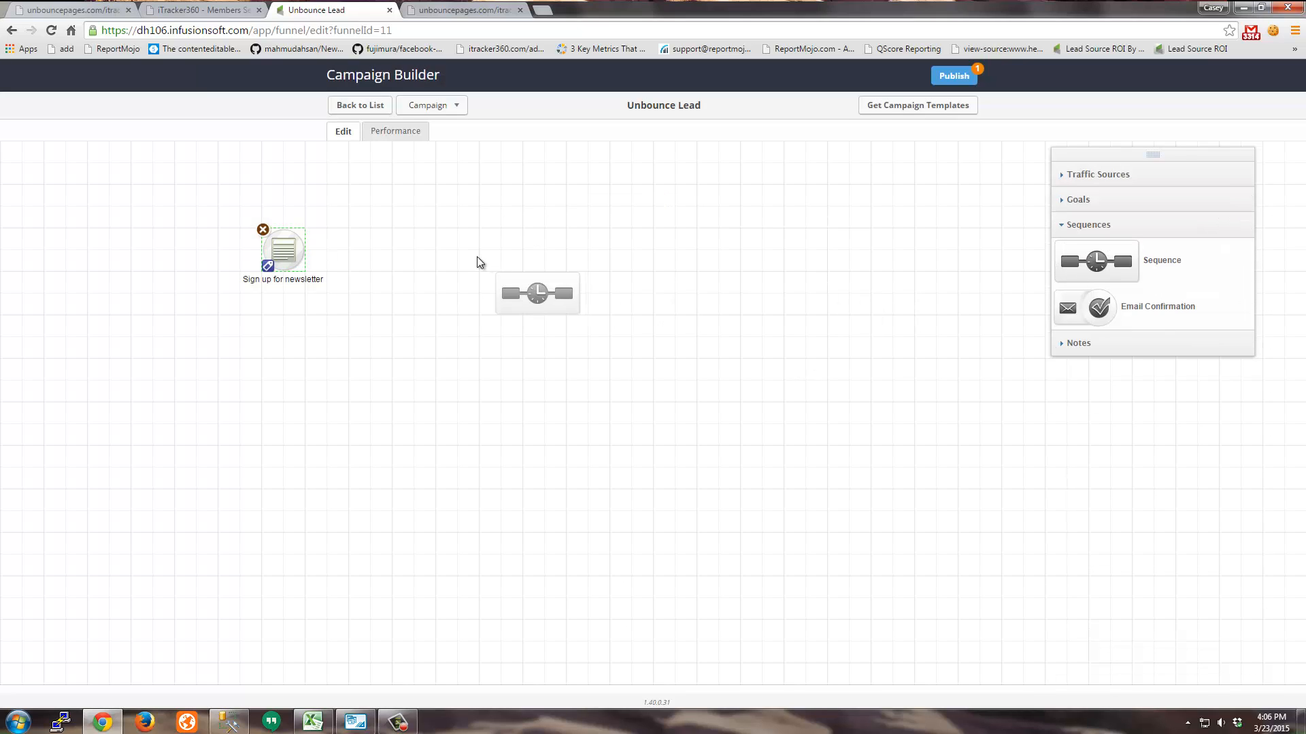
drag(326, 253, 501, 299)
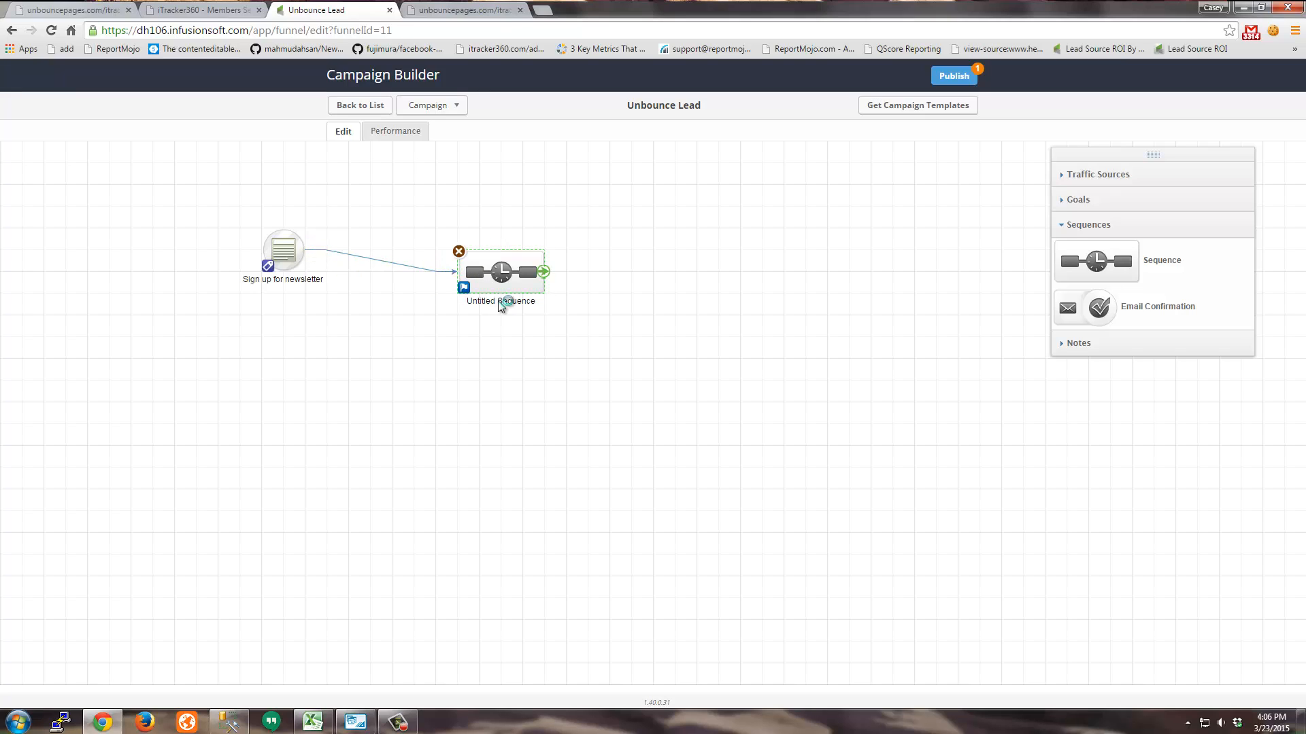
double_click(500, 301)
text(Tracker Post)
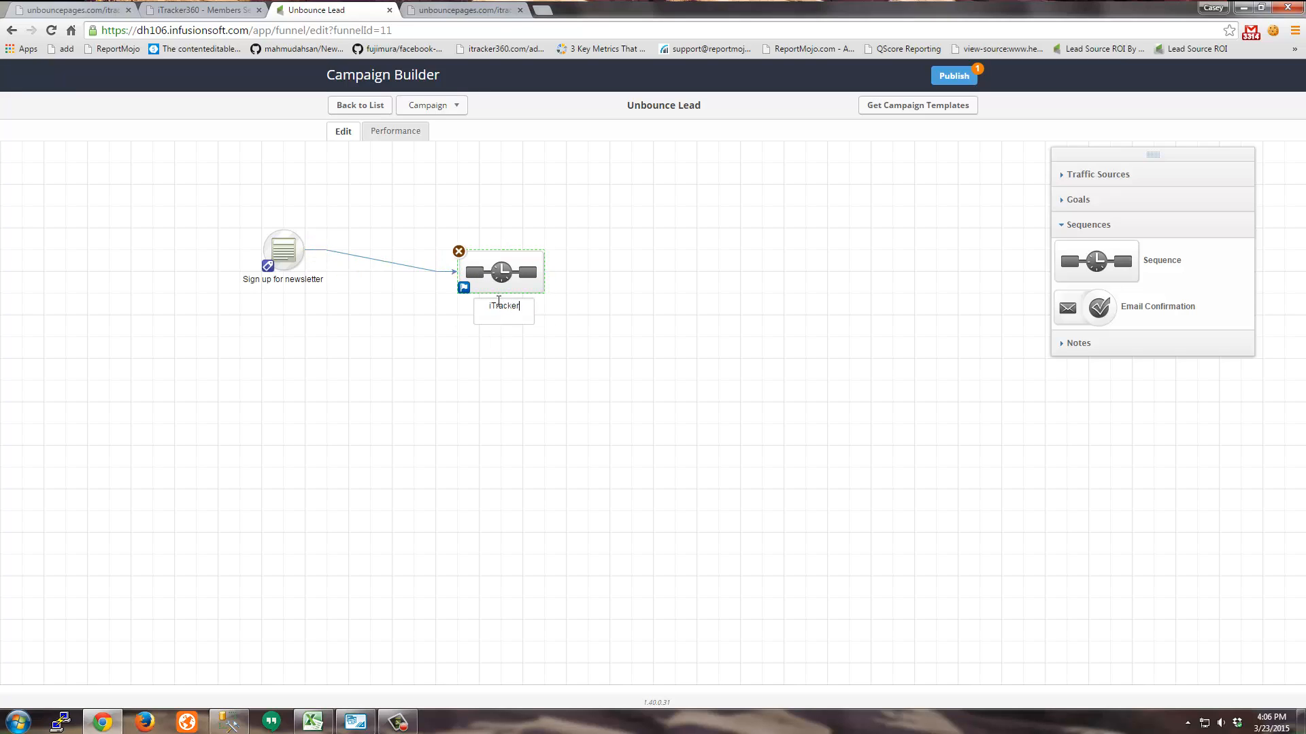
key(Return)
Step: Inside the iTracker Post sequence, add a Send HTTP Post process beside Start and open its settings
double_click(511, 286)
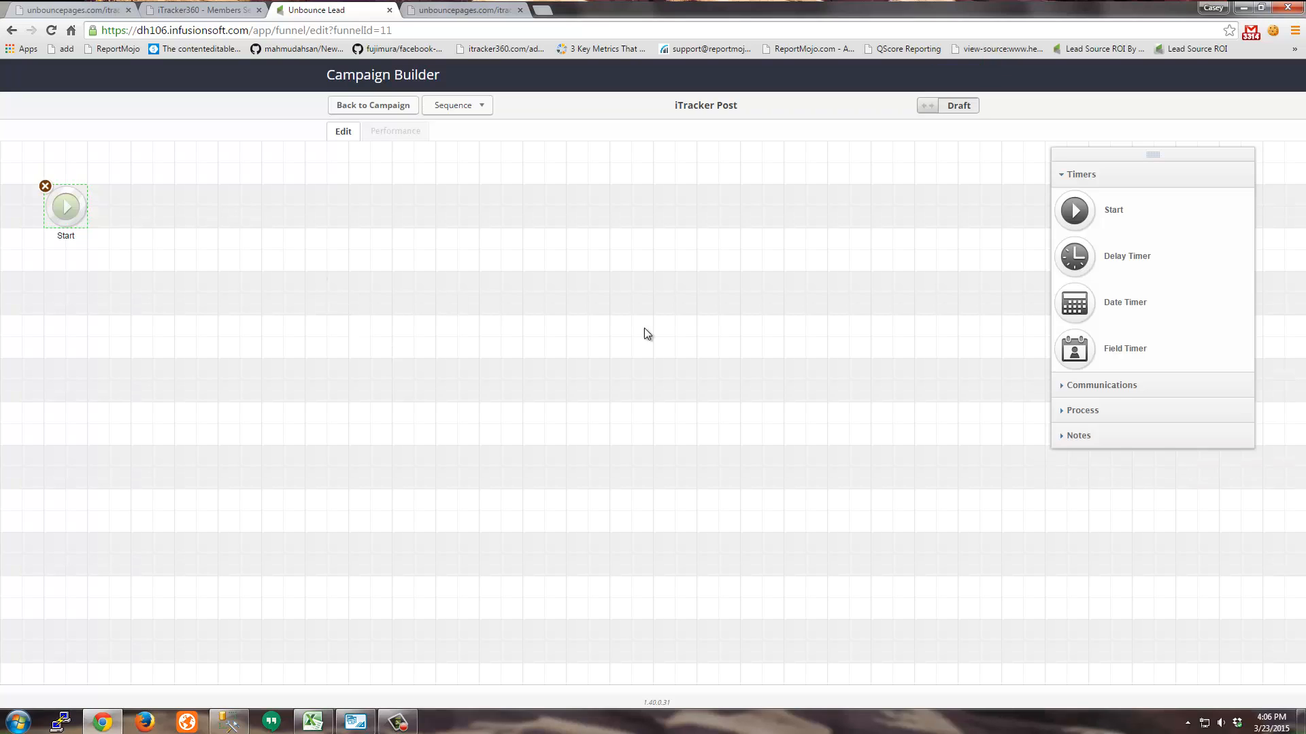
click(1126, 385)
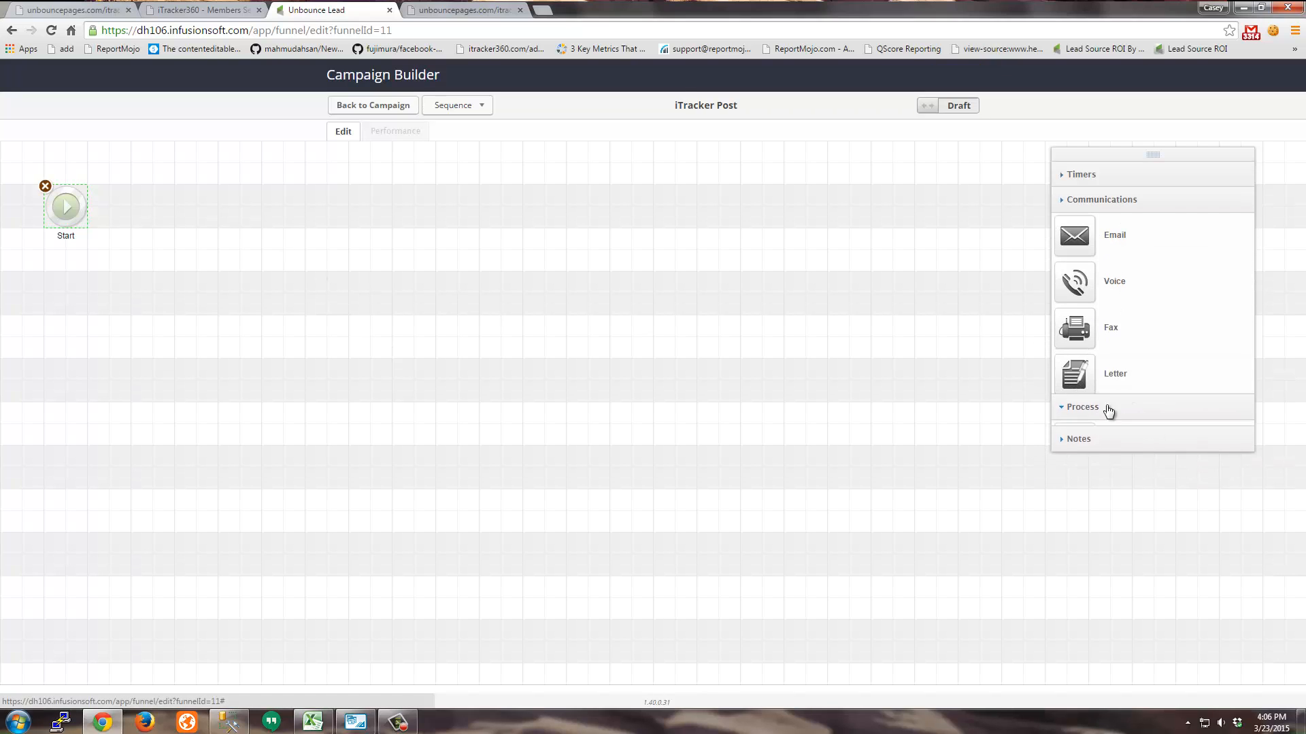
click(1108, 410)
drag(1069, 544, 224, 224)
double_click(236, 229)
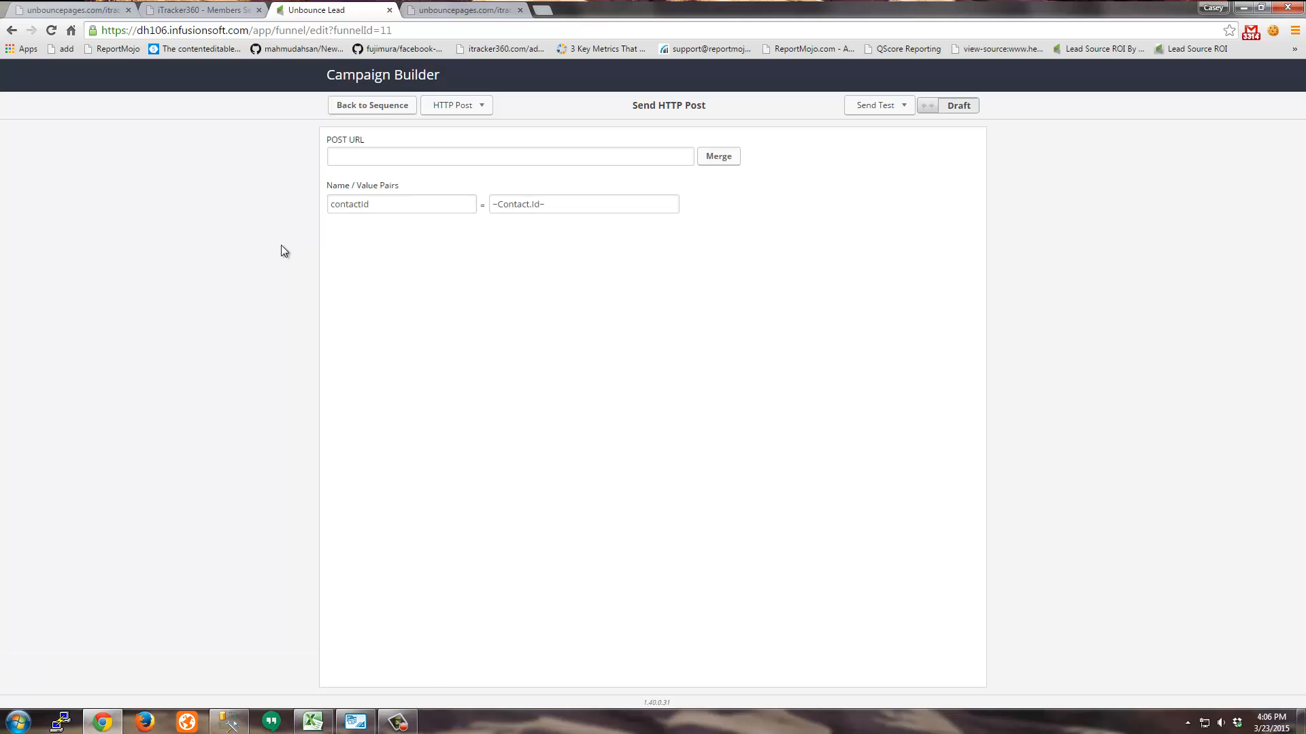
Step: Copy the HTTP Post from an existing campaign, bringing in the iTracker360 is_update.php post URL and the contactId and email name/value pairs
click(438, 108)
click(510, 140)
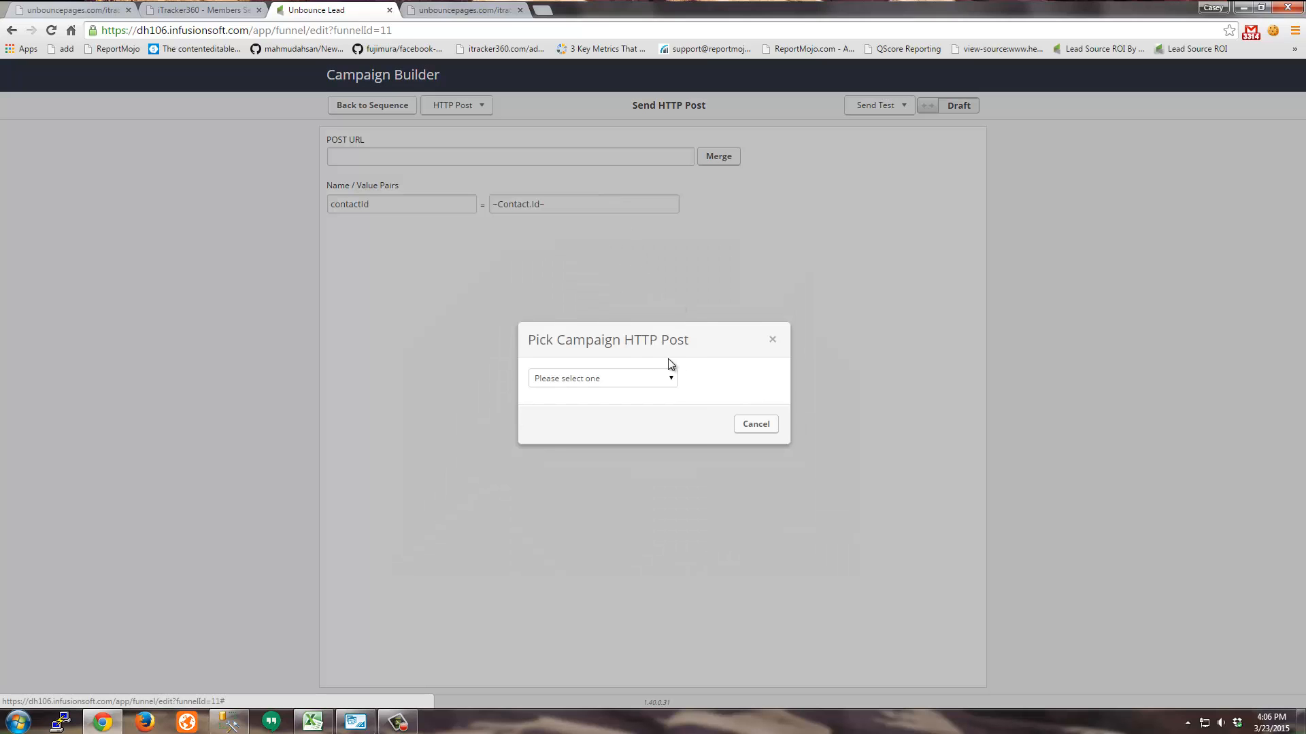
click(663, 379)
click(641, 416)
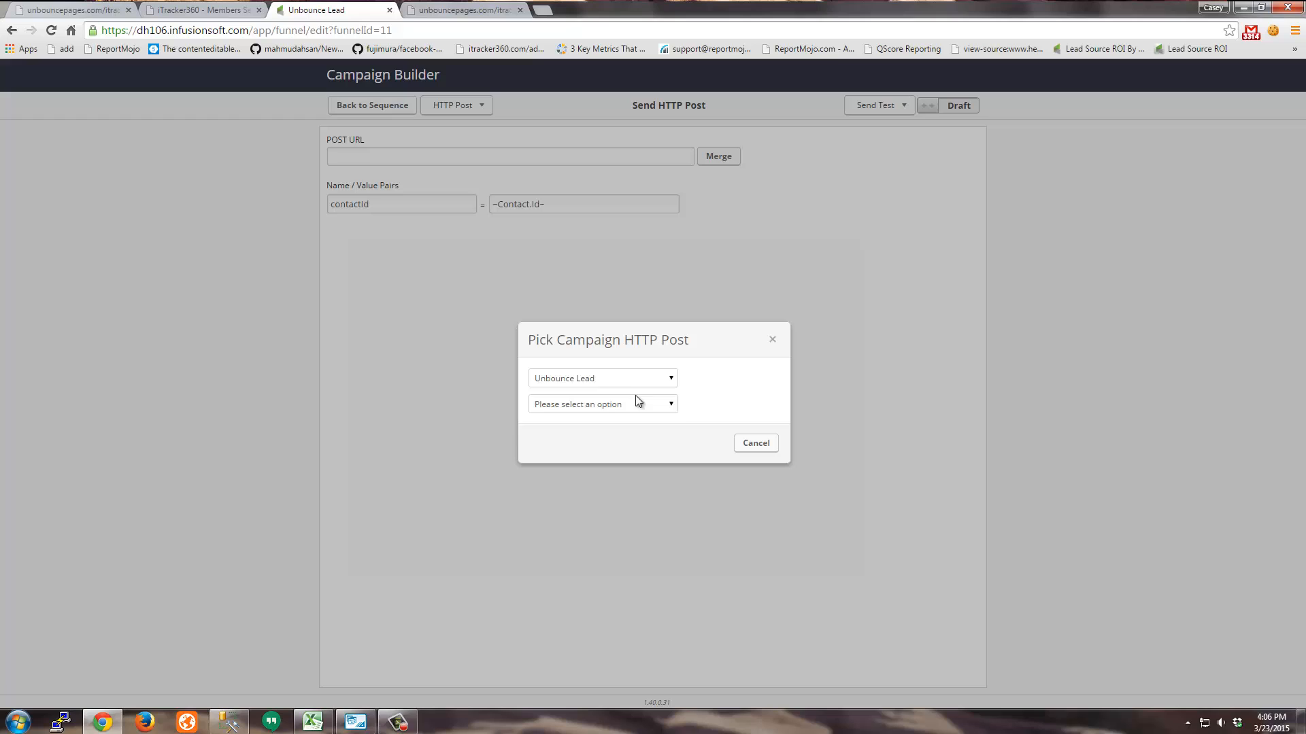
click(604, 381)
click(599, 406)
click(598, 407)
click(752, 438)
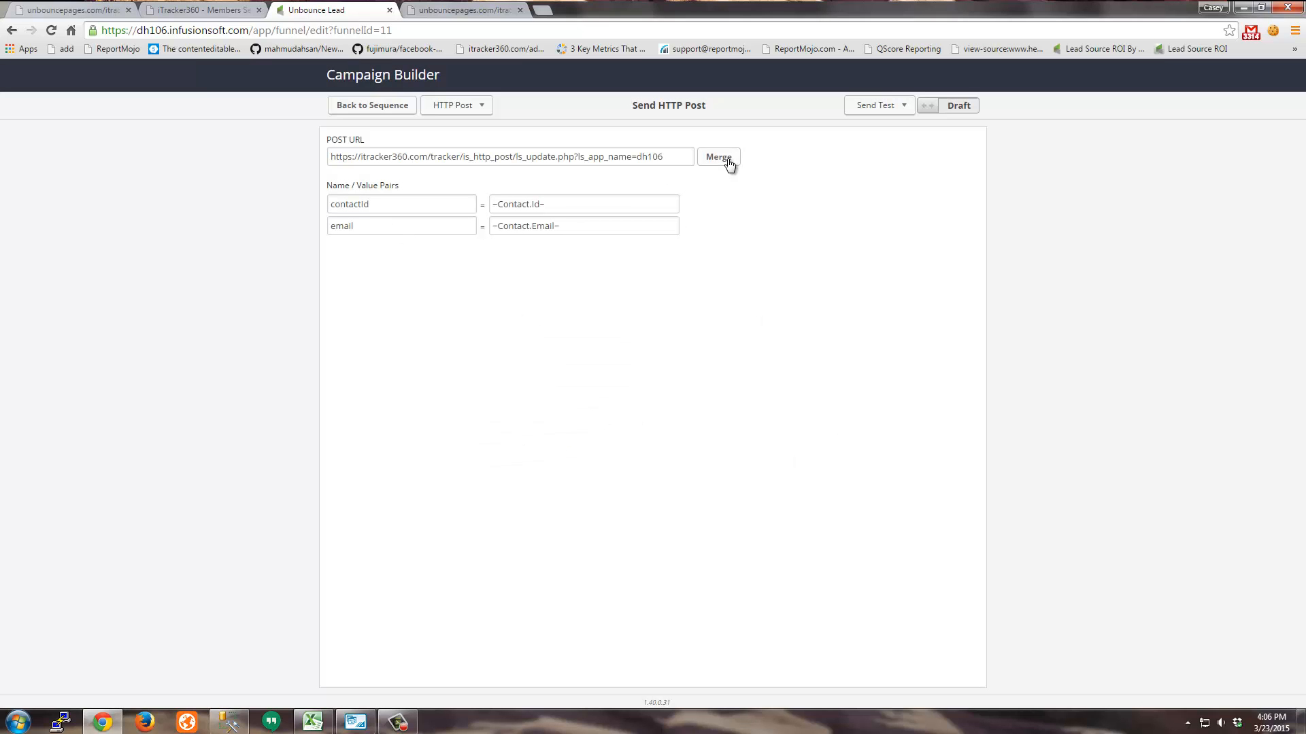
Step: Show the available merge fields and examine the post URL and the contactId and email name/value pairs
click(725, 159)
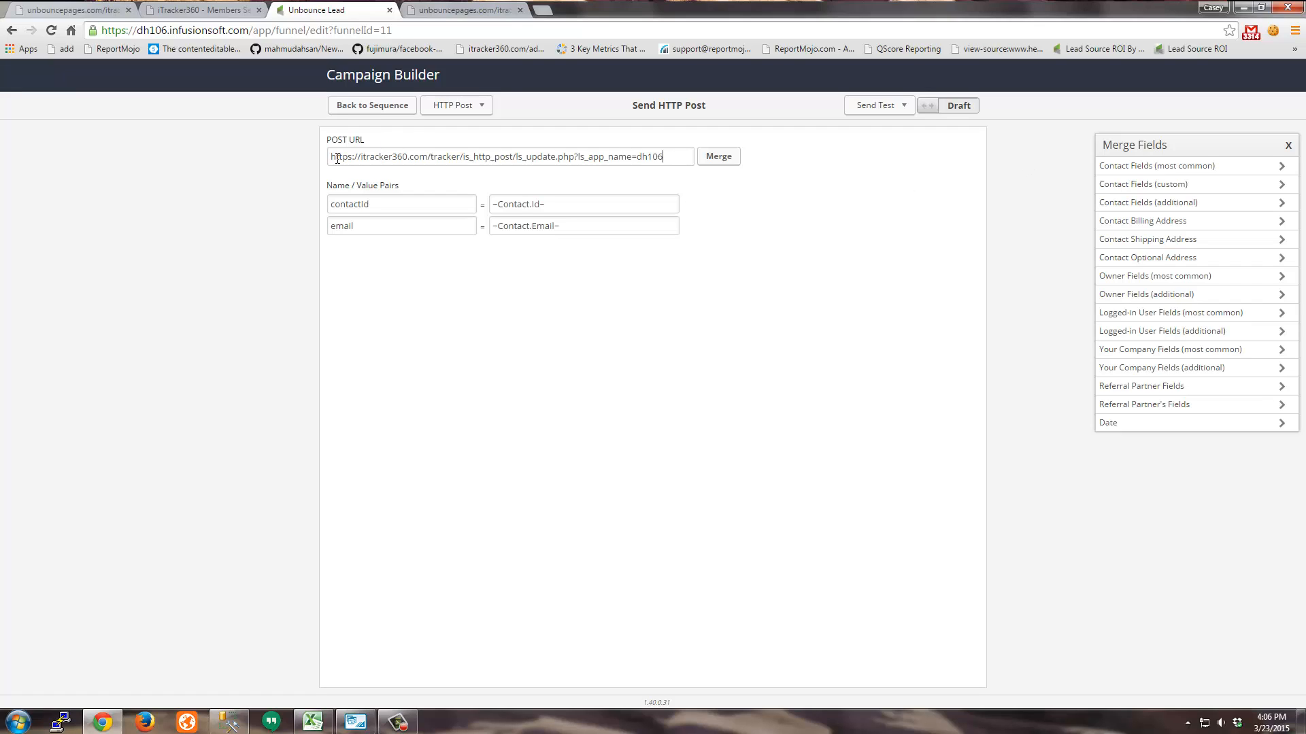
drag(337, 158, 327, 160)
drag(395, 206, 329, 228)
Step: Mark both the Send HTTP Post and its iTracker Post sequence as Ready
click(929, 107)
click(378, 107)
click(929, 107)
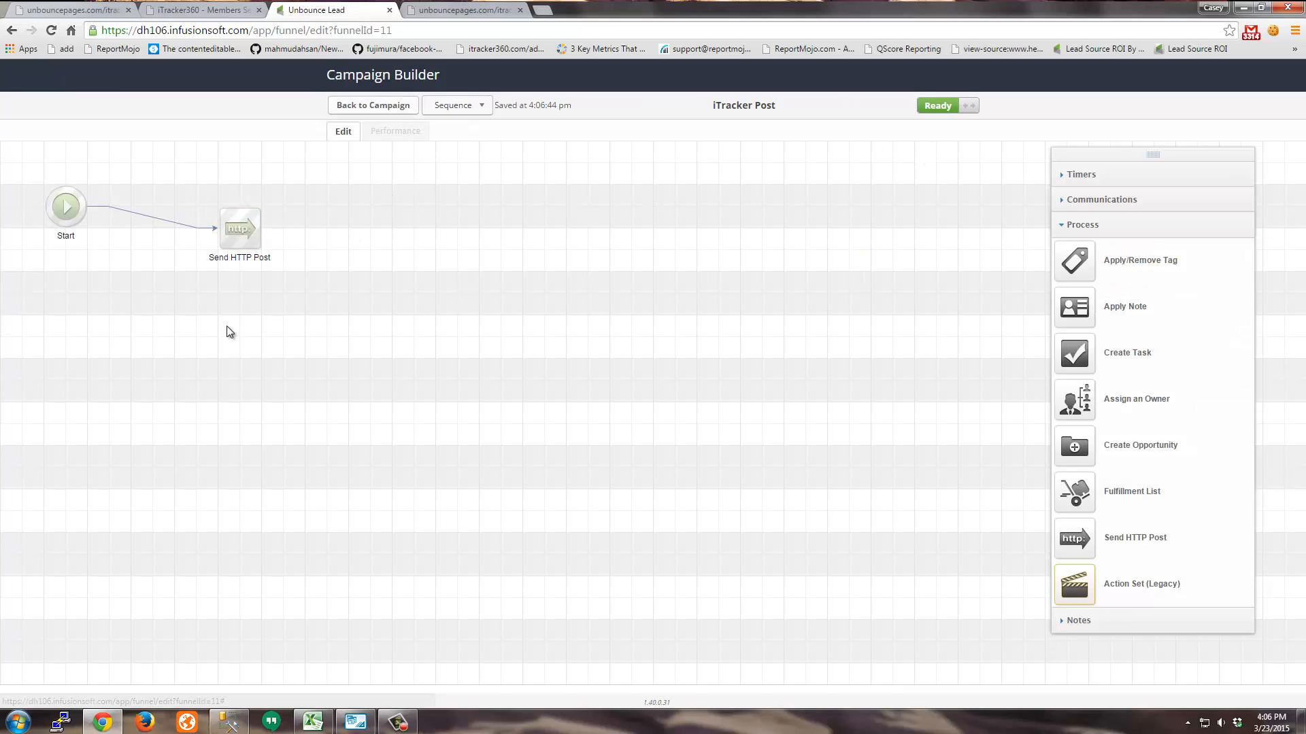
Step: Return to the Unbounce Lead campaign and bring up its changes for publishing
click(357, 109)
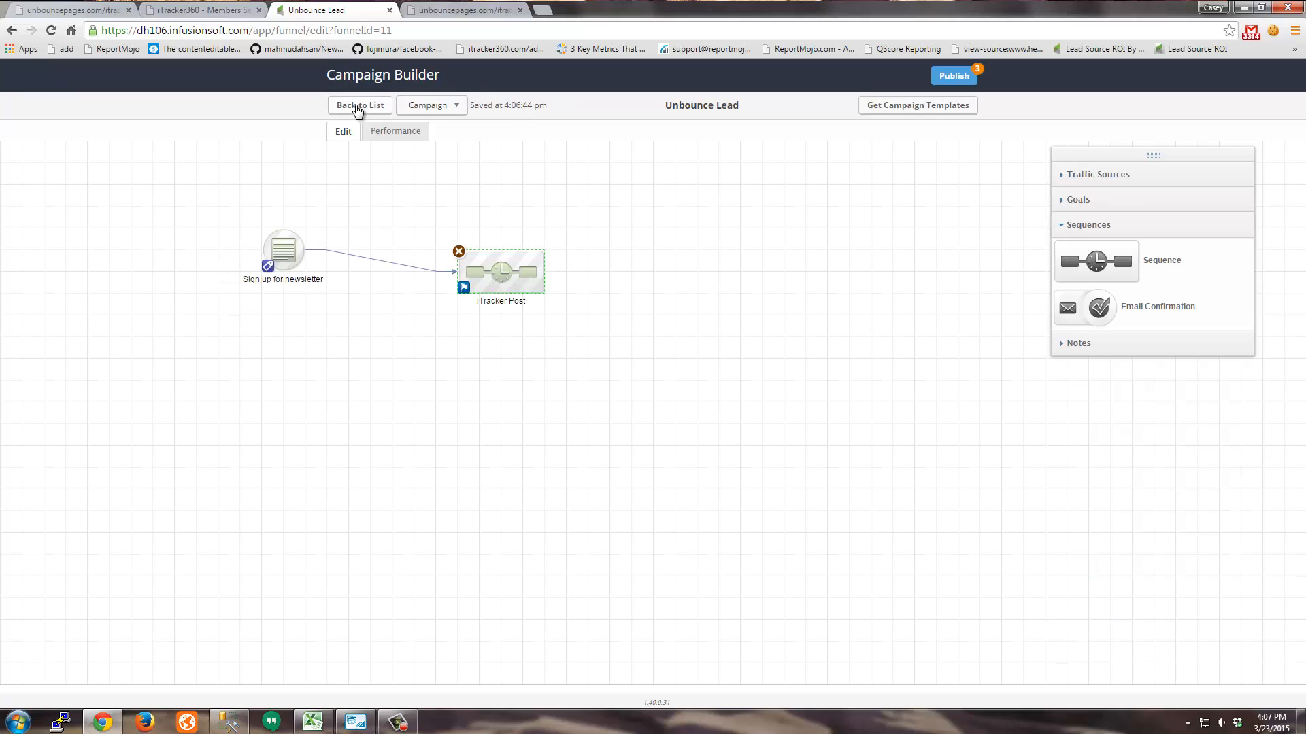
click(974, 75)
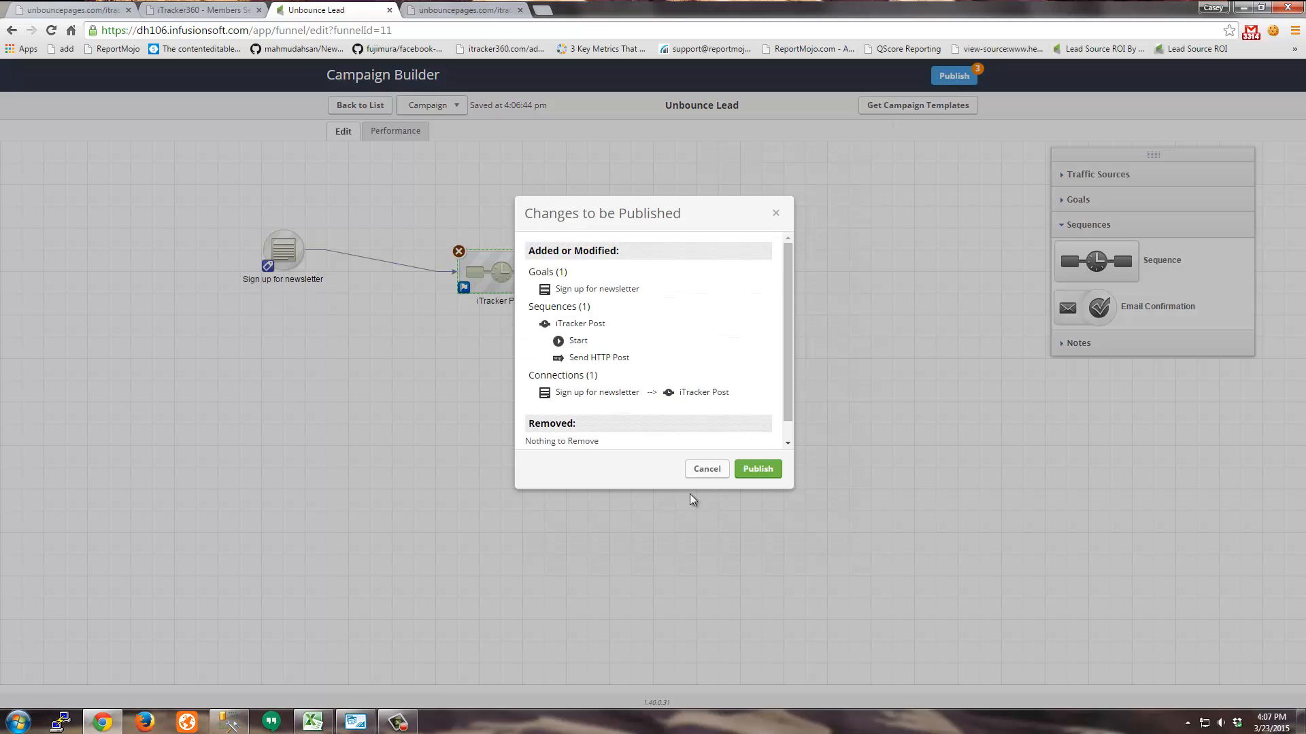